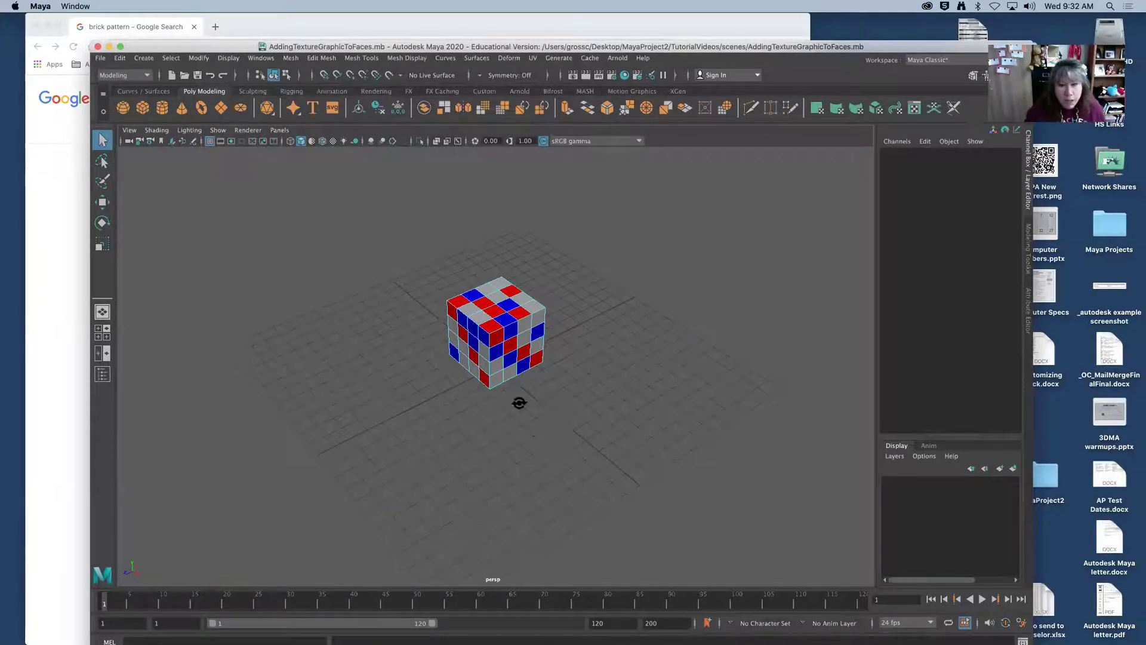
alt+drag(519, 403, 621, 401)
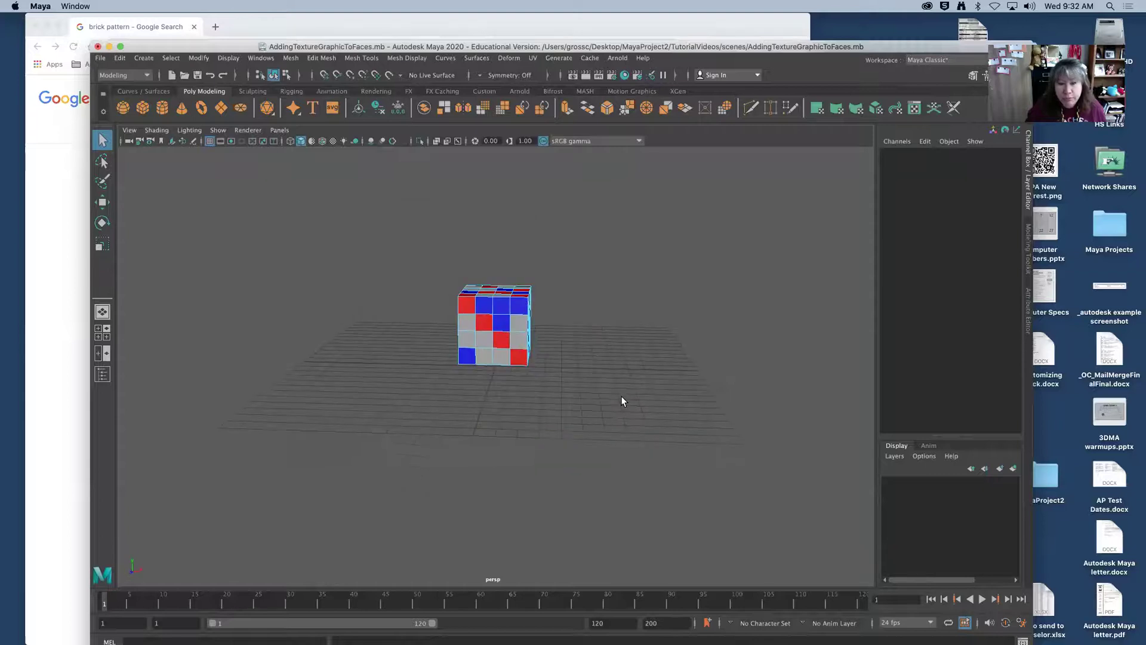
alt+drag(512, 399, 537, 367)
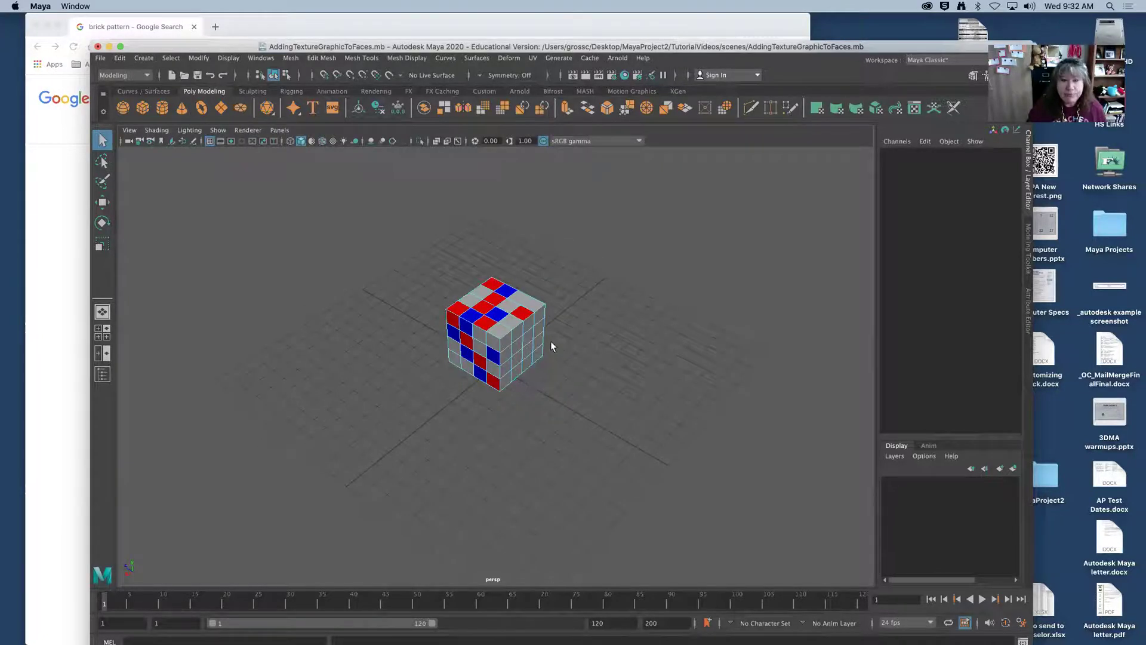
- Switch to Chrome and show the image results for the brick pattern search
click(252, 27)
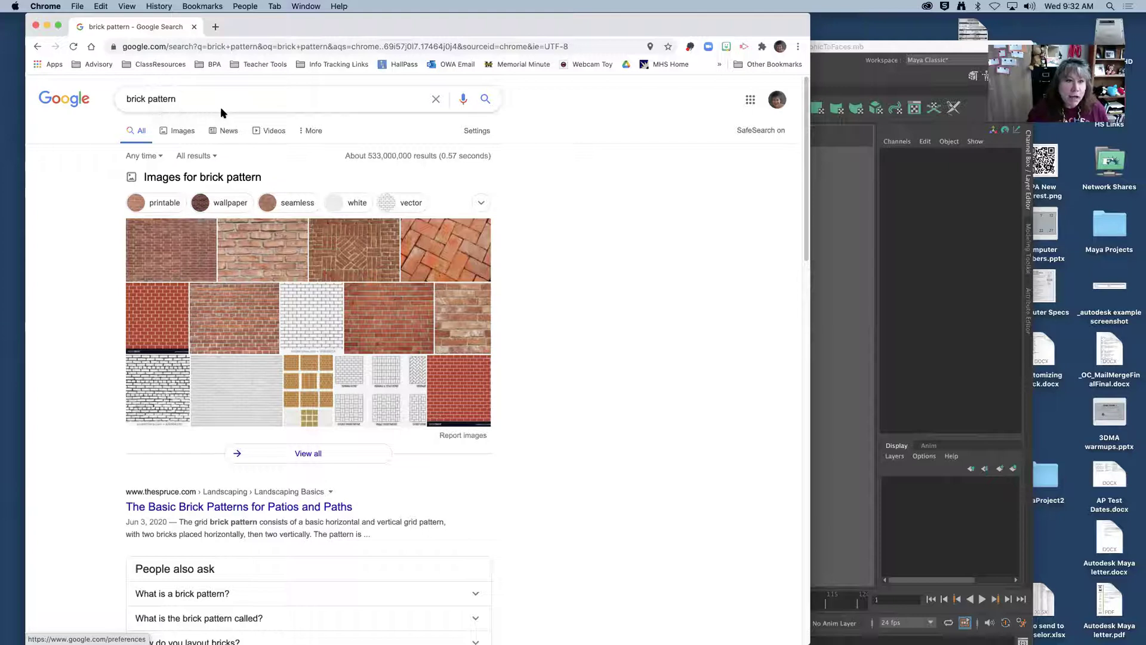
click(306, 130)
click(477, 131)
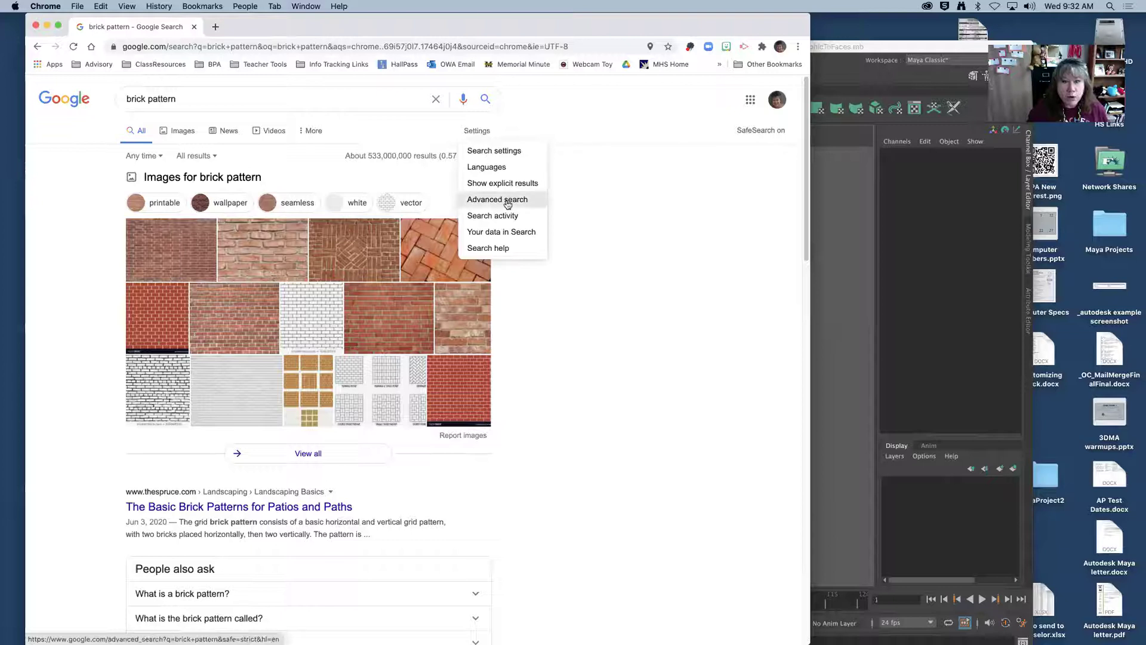
click(309, 131)
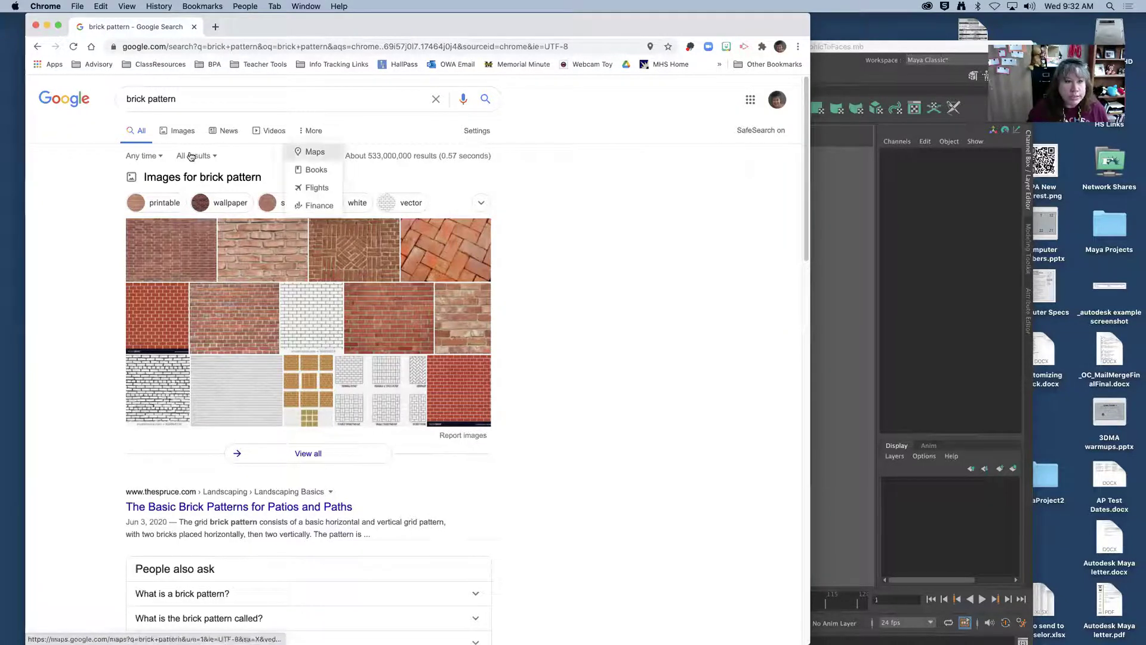
click(179, 130)
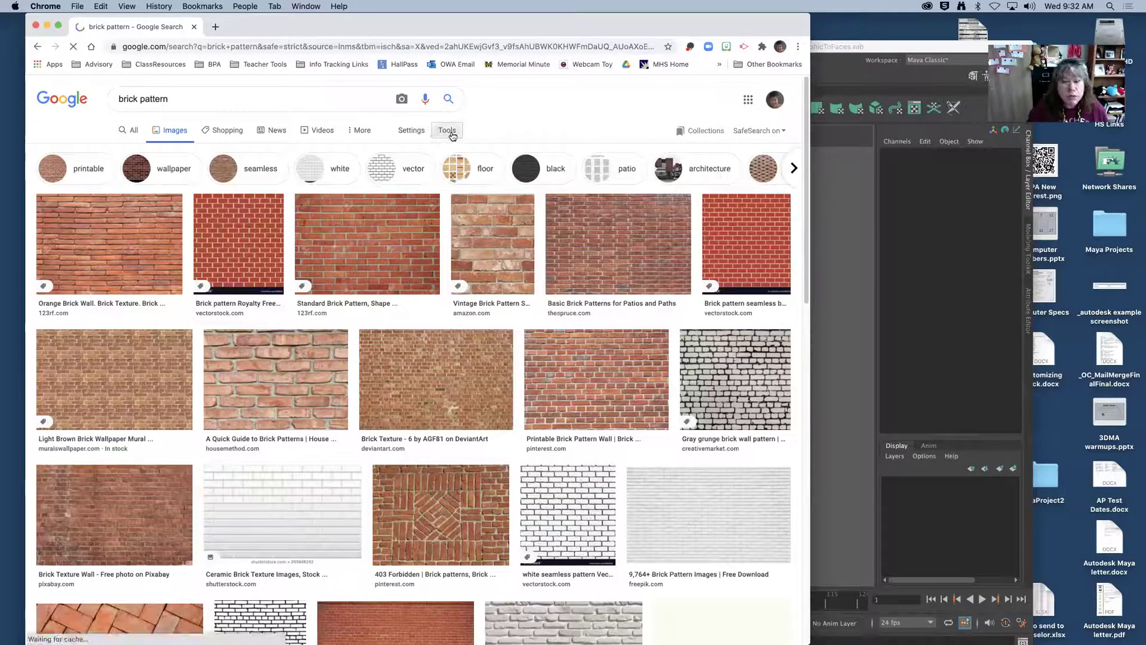
- Filter the brick pattern image results by usage rights to Creative Commons licenses
click(447, 132)
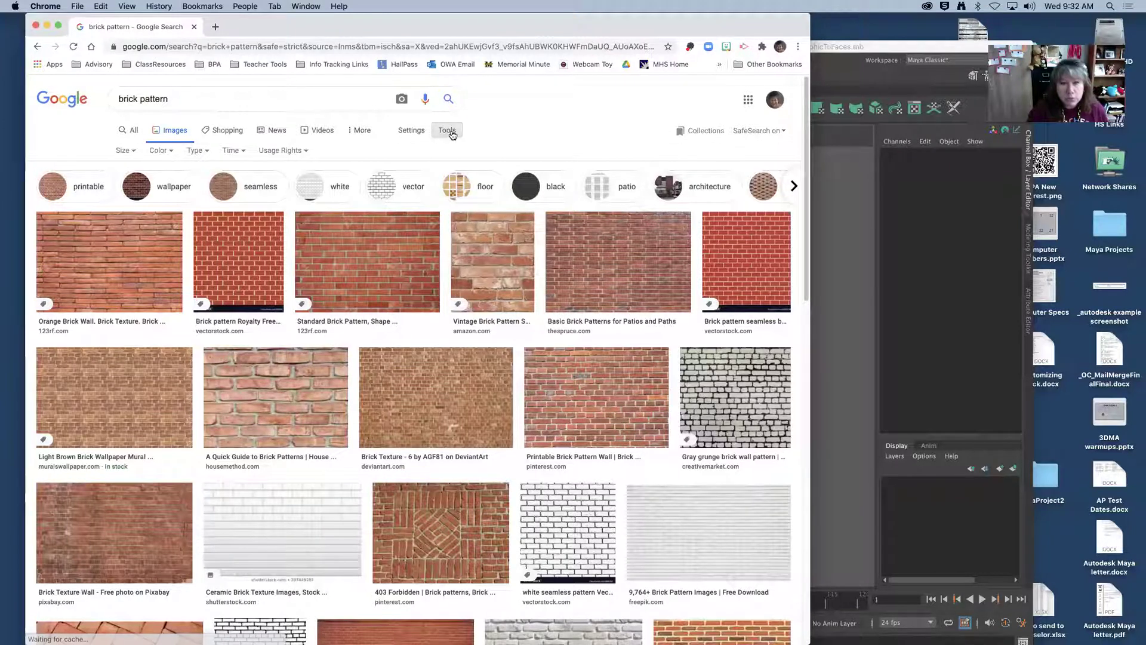
click(280, 151)
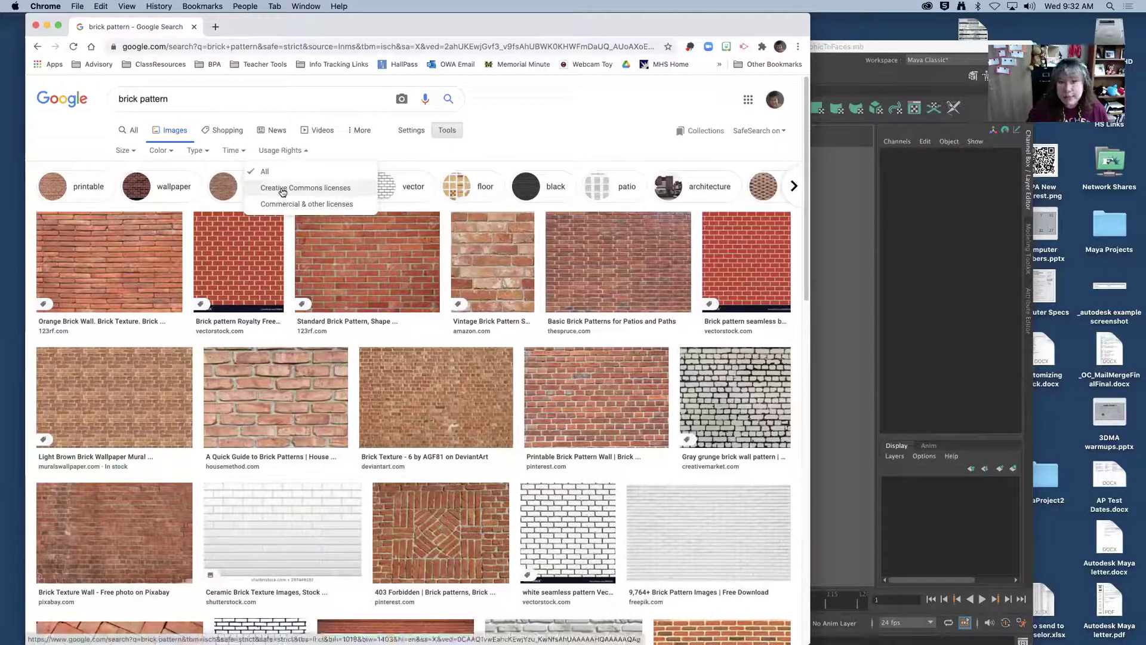
click(301, 190)
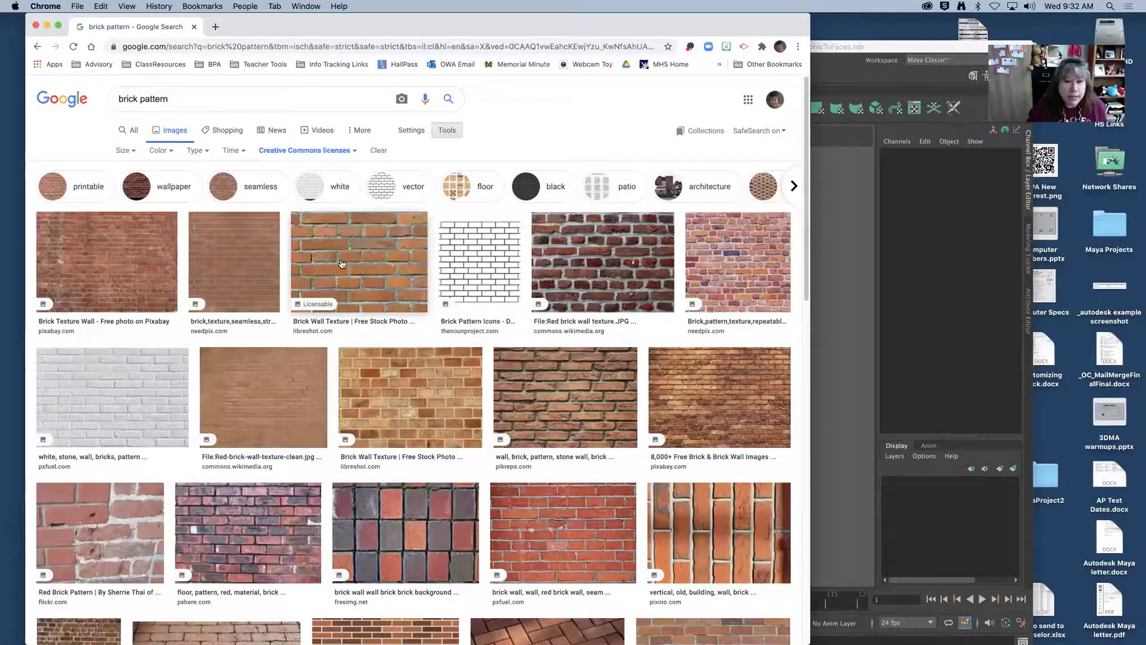
- Start saving the diagonal brick paver image from needpix.com as a file
scroll(368, 287, down, 6)
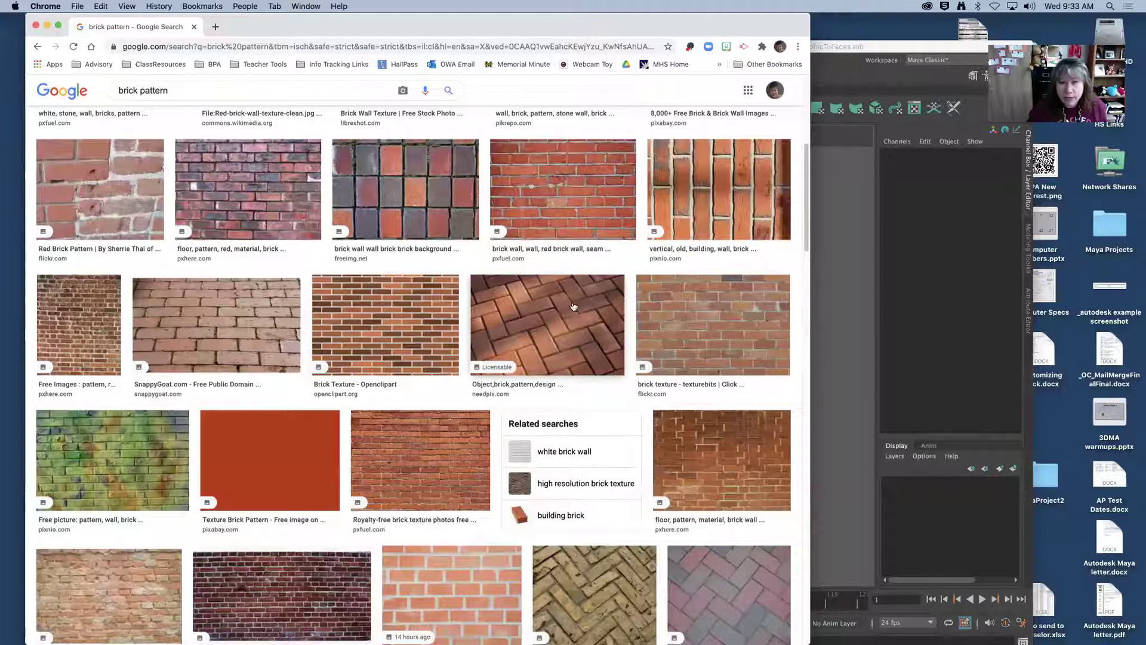
right_click(520, 310)
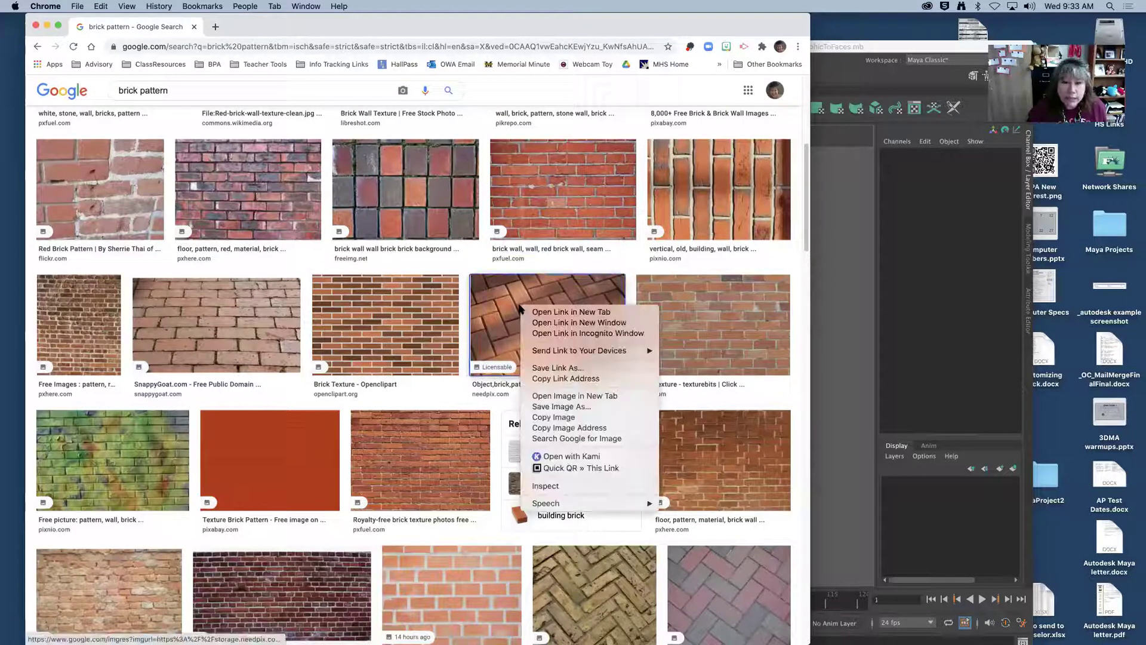
click(578, 407)
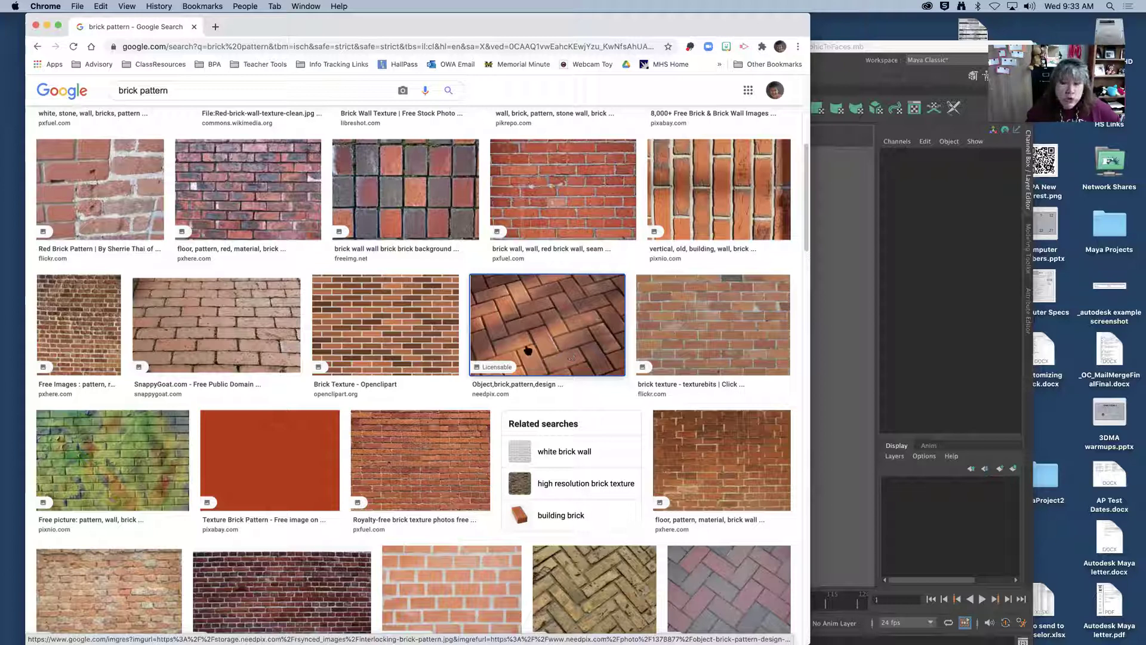
right_click(568, 324)
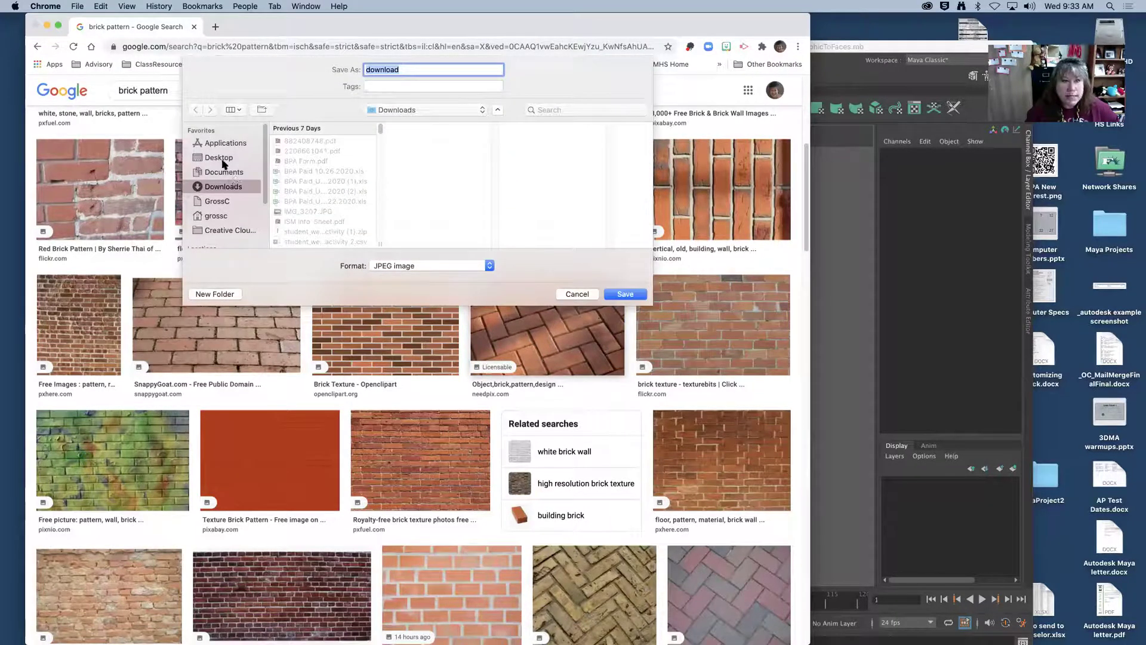
- Set the save location to the sourceimages folder of the TutorialVideos project, inside MayaProject2 on the Desktop
click(222, 158)
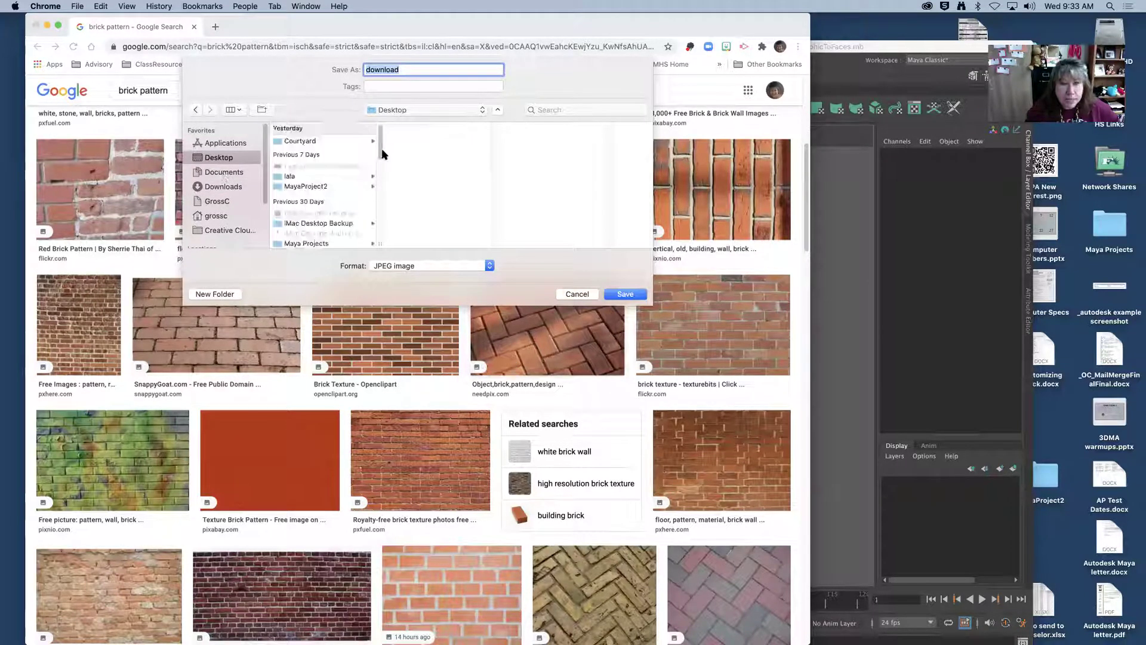
scroll(328, 192, down, 3)
click(313, 181)
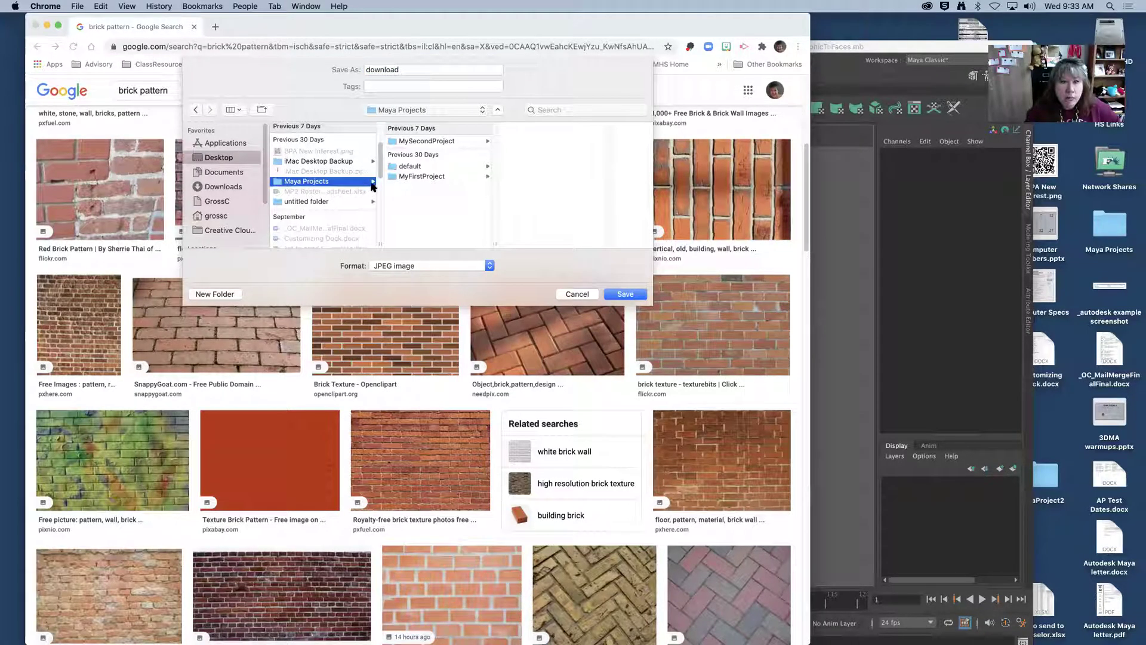
drag(380, 170, 383, 147)
click(307, 186)
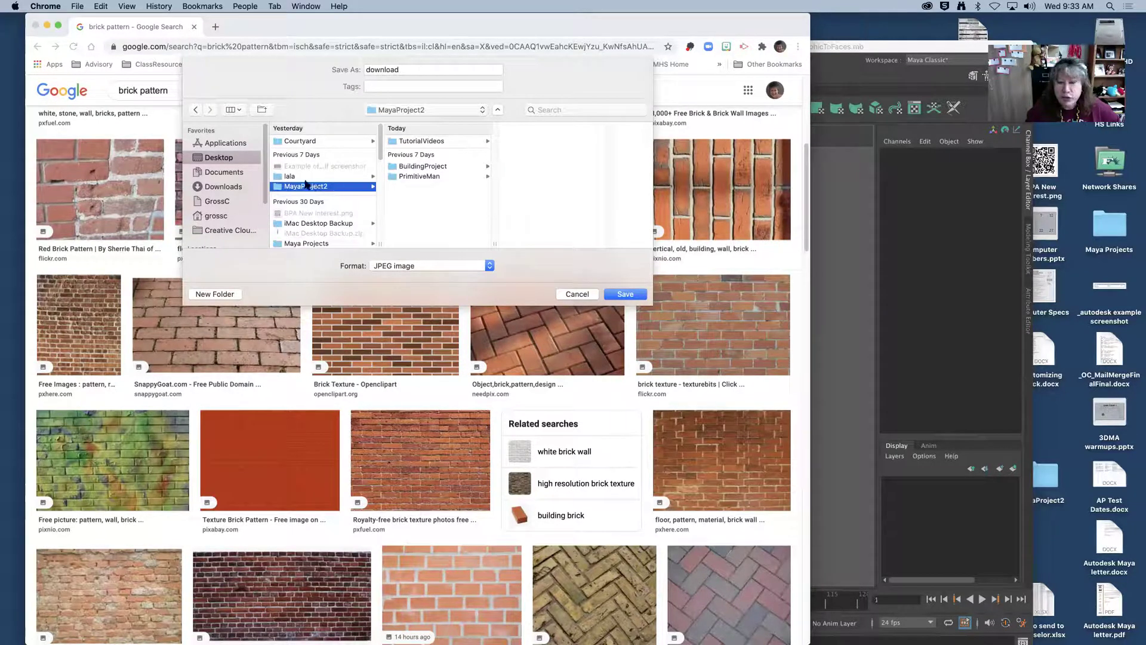
click(426, 141)
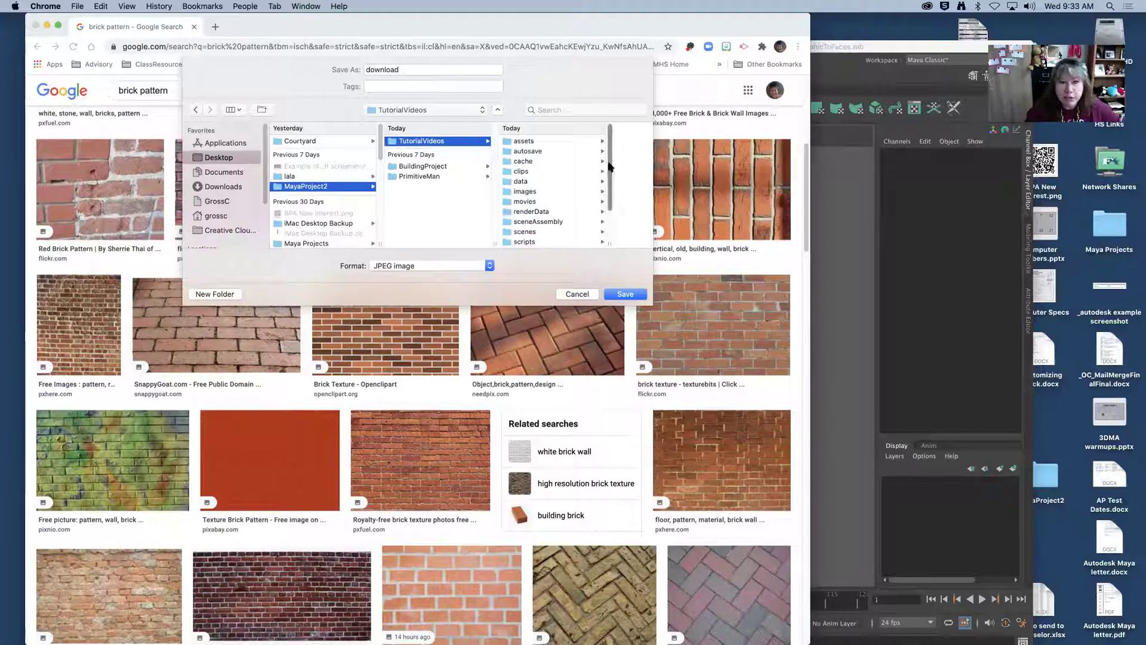
scroll(610, 166, down, 3)
click(516, 153)
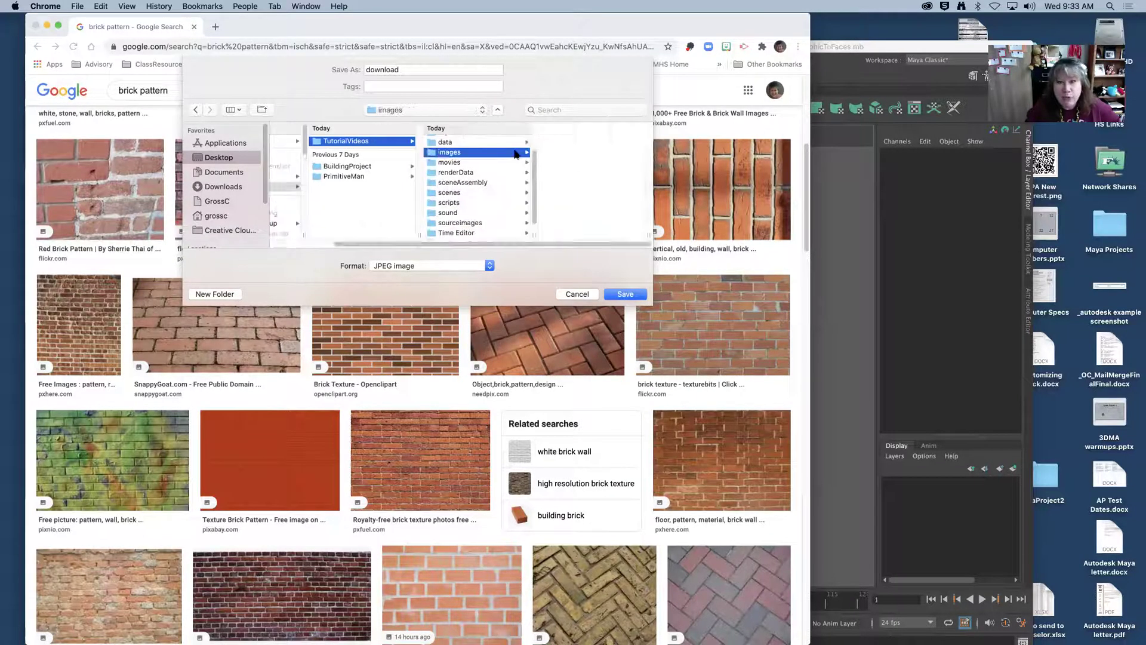
click(480, 225)
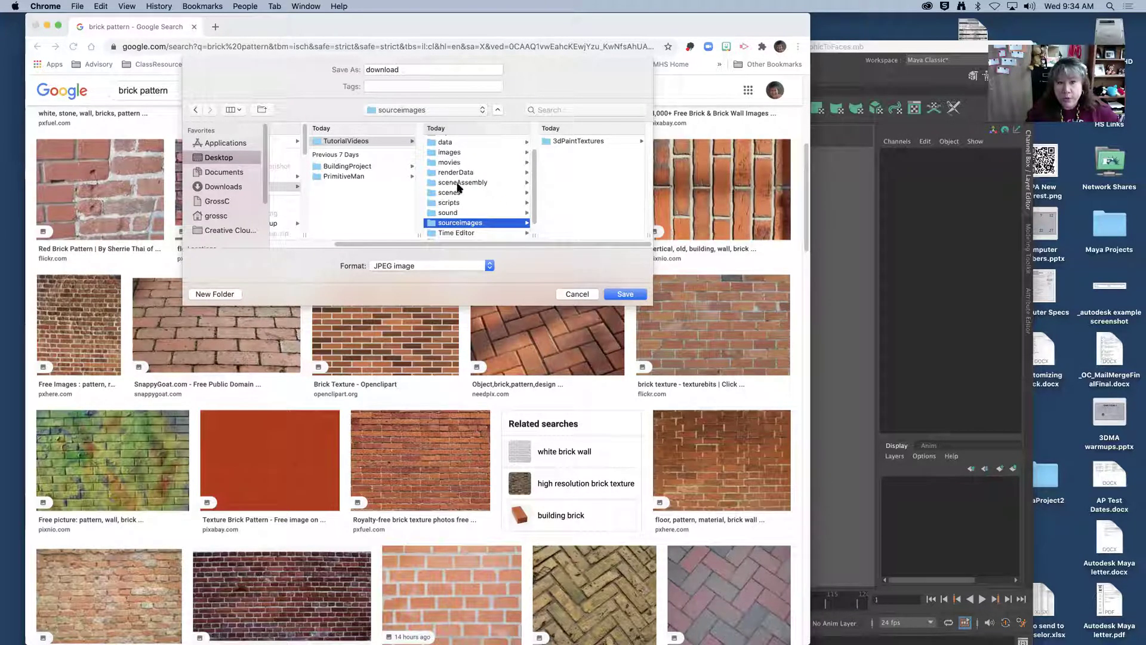
- Name the image file brick and save it as a JPEG image
double_click(388, 70)
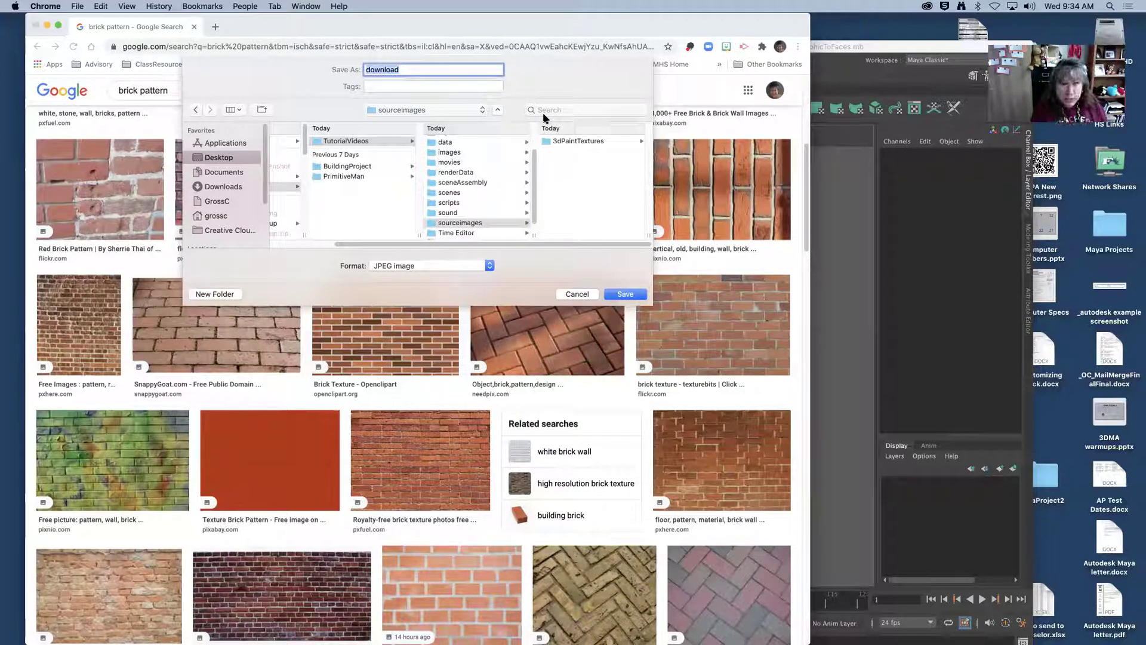
text(brick)
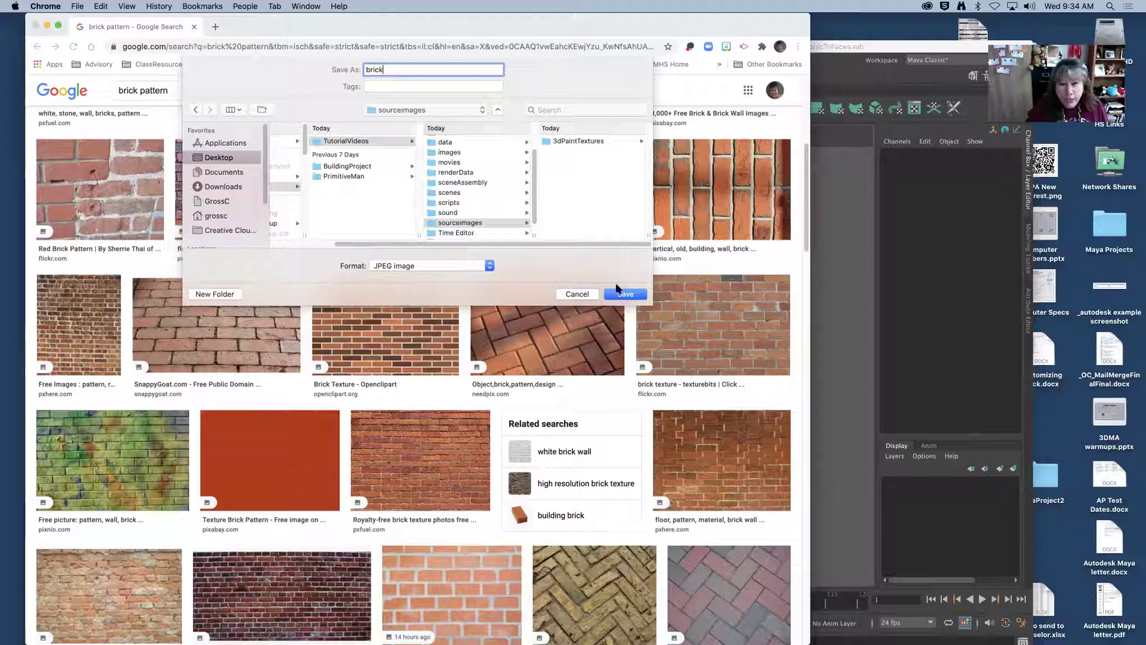
click(627, 294)
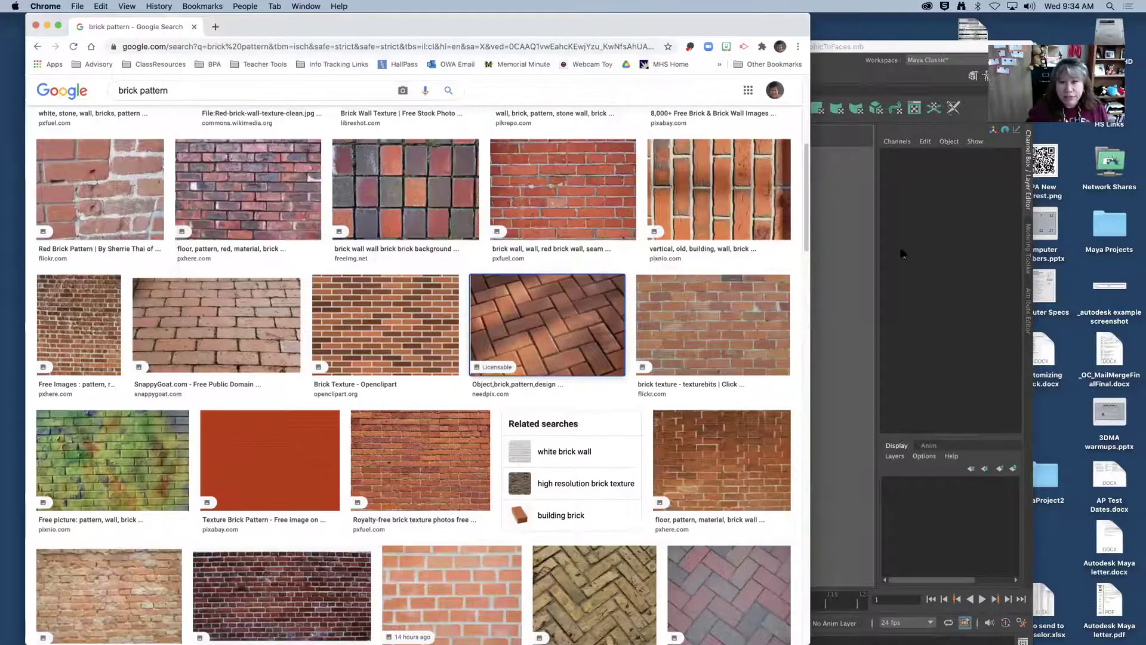
- Switch back to Maya and create a new Lambert material in the Hypershade
click(847, 235)
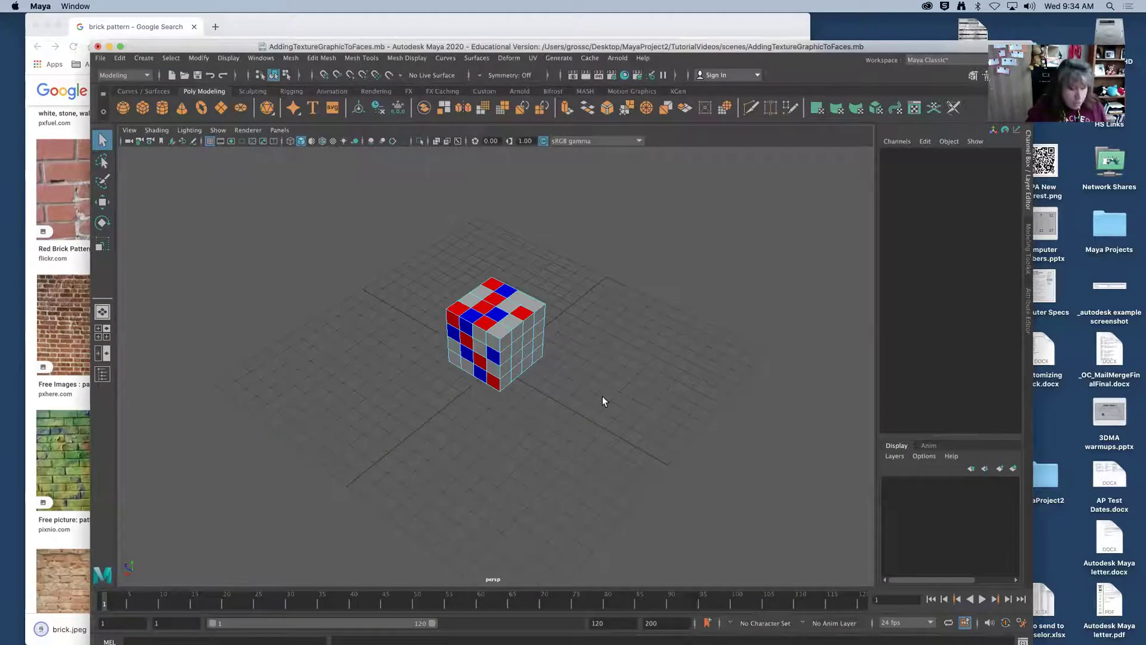
alt+drag(603, 396, 482, 324)
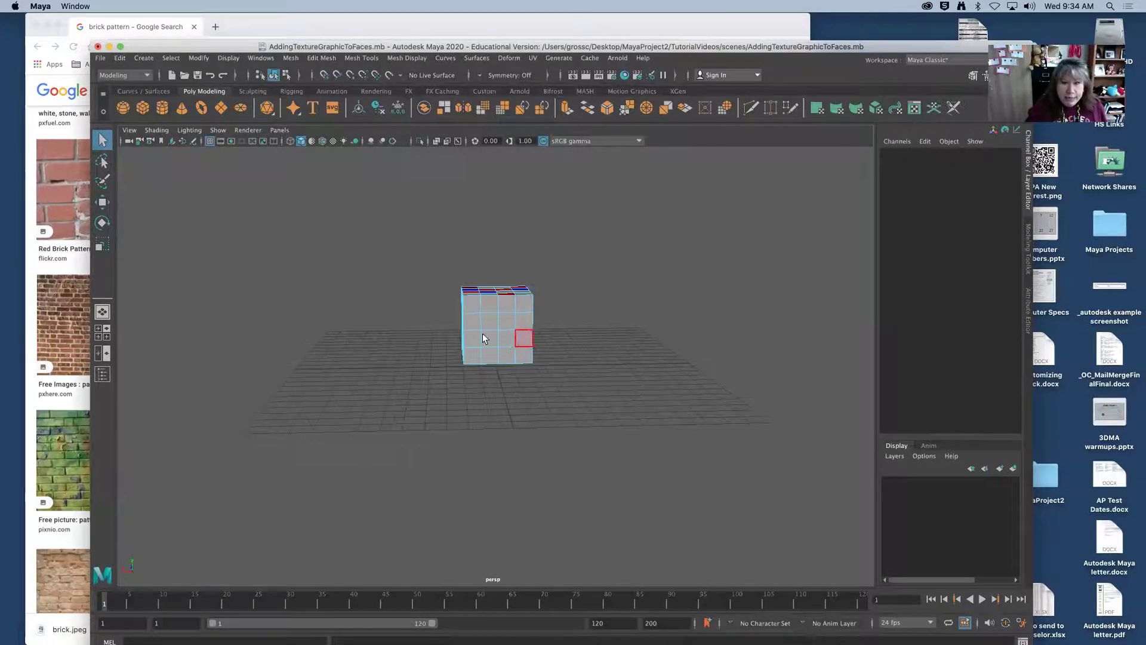
click(626, 74)
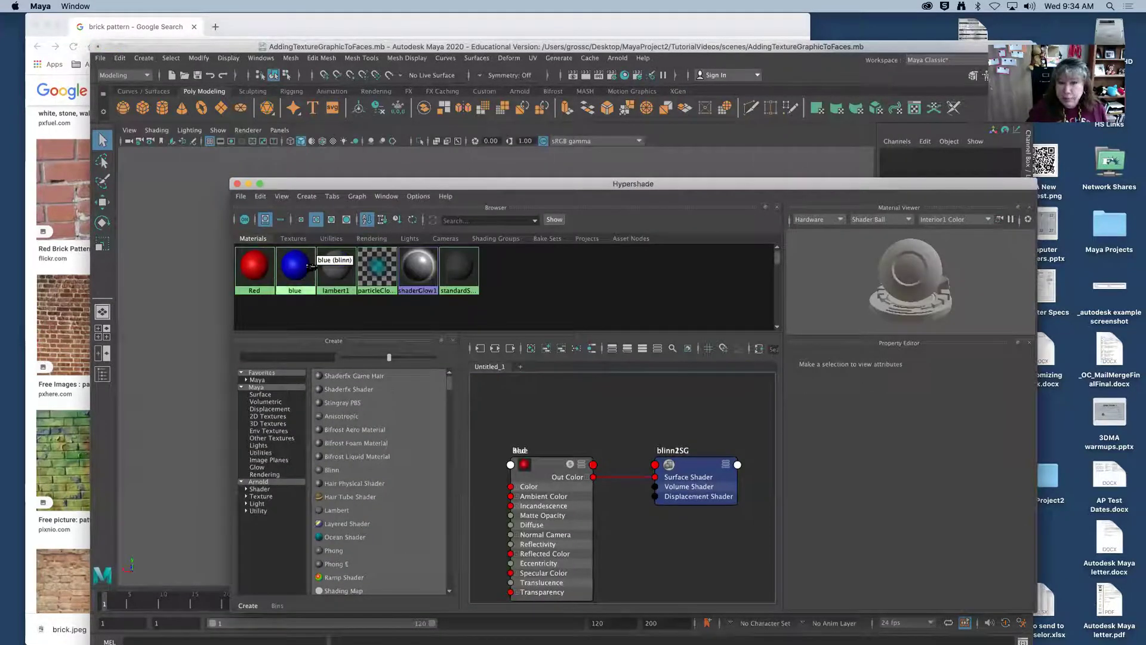
click(307, 197)
mouse_move(317, 216)
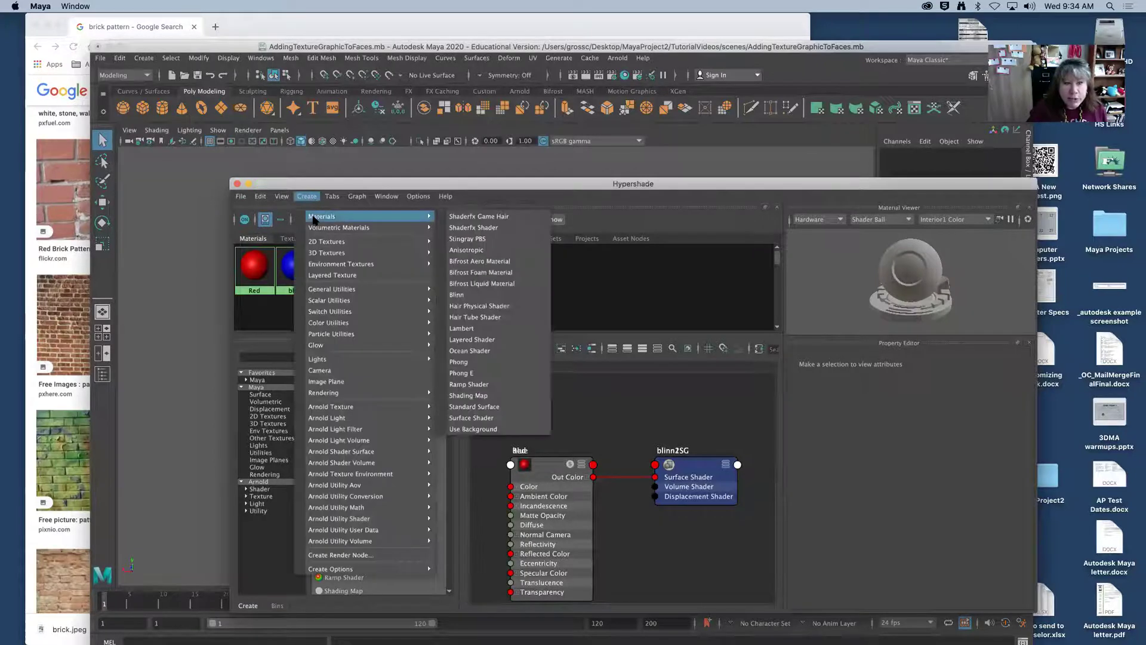
click(476, 329)
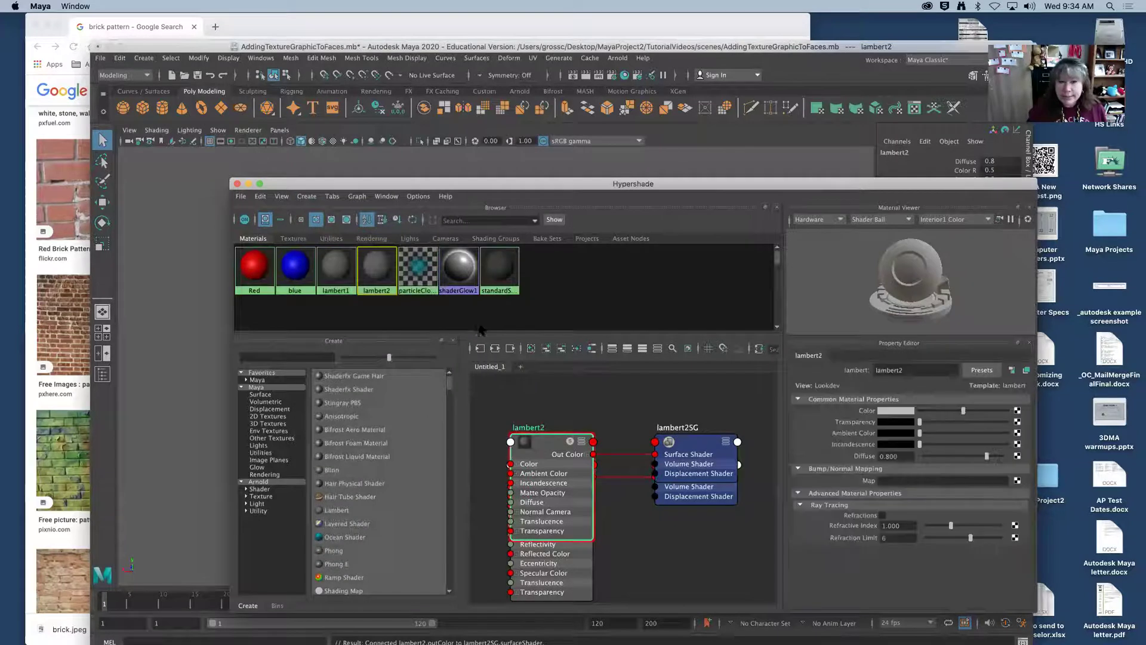
- Select the newly created Lambert material in the Hypershade and rename it brick
drag(440, 184, 333, 172)
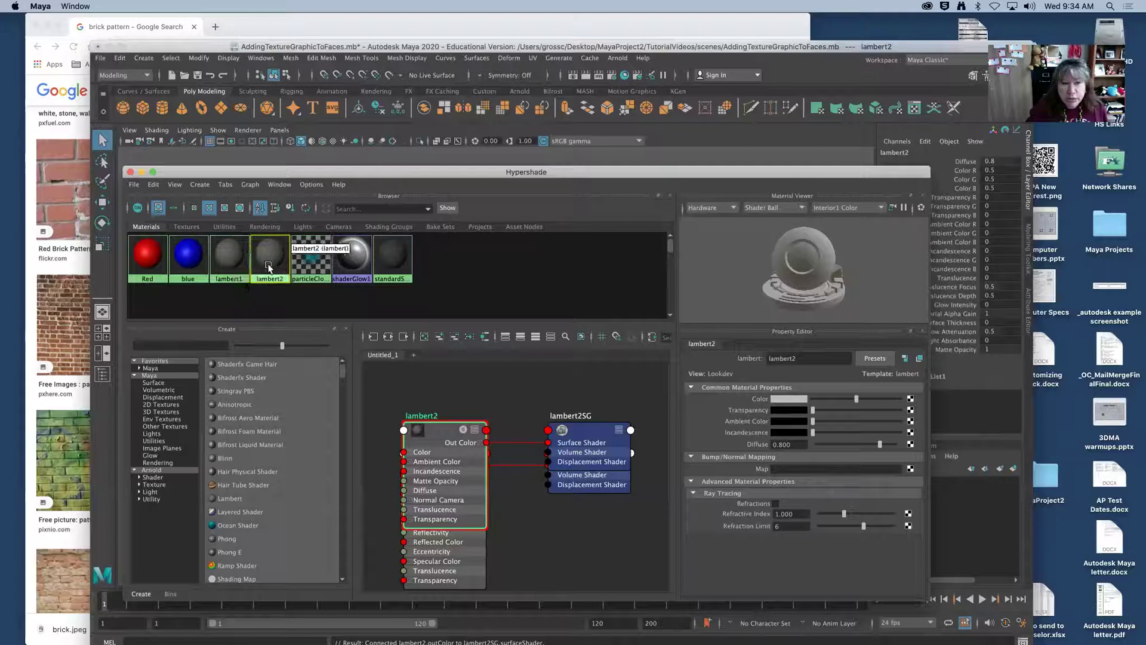
click(230, 269)
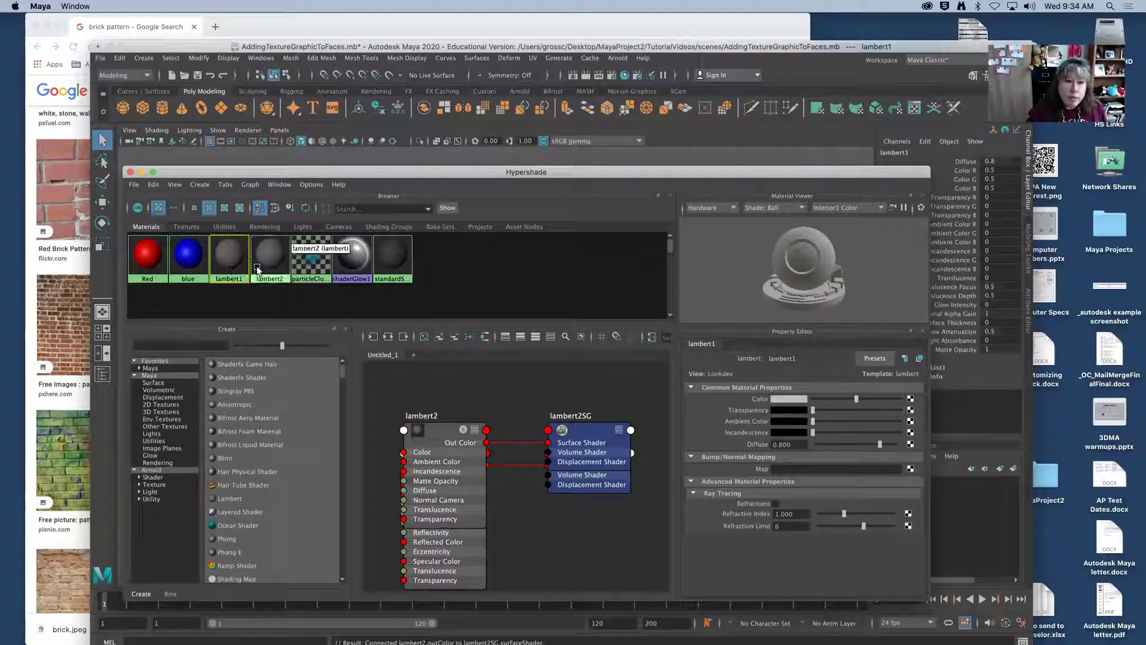
drag(365, 172, 384, 365)
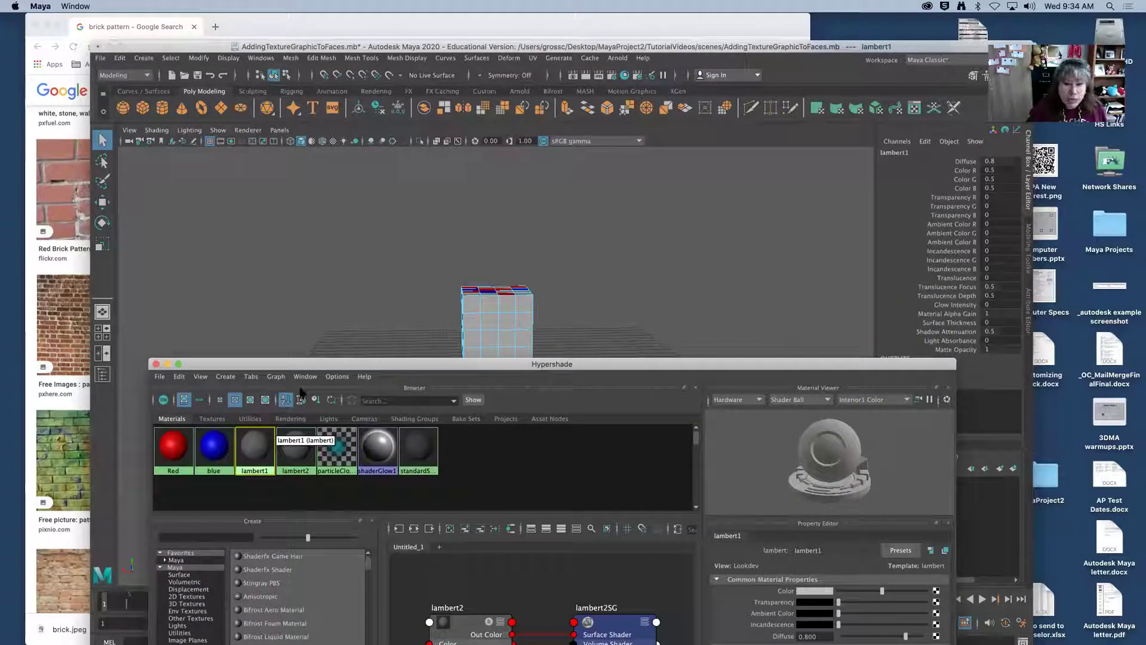
drag(313, 366, 284, 213)
click(264, 296)
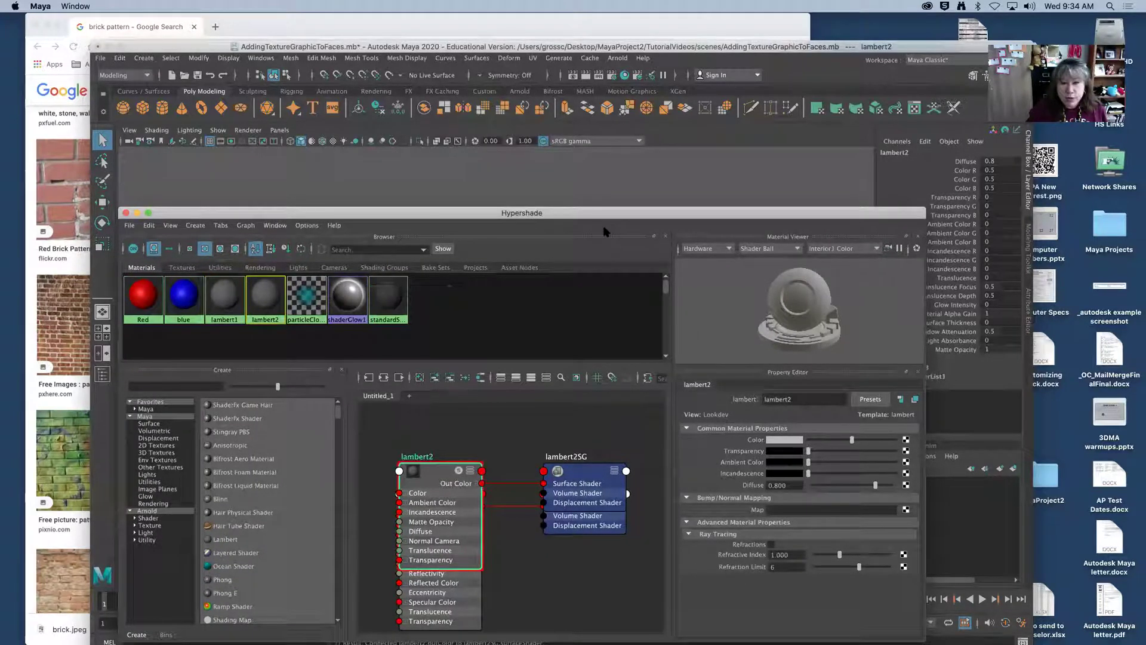
mouse_move(501, 213)
mouse_down()
mouse_move(522, 362)
mouse_move(519, 226)
mouse_up()
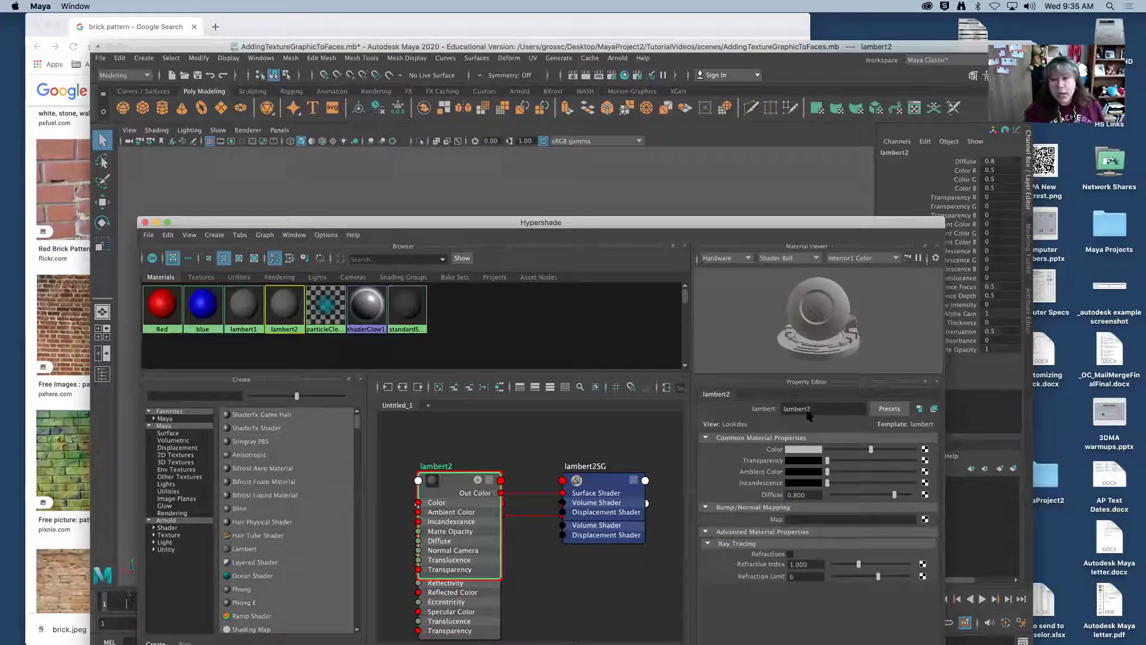
double_click(808, 407)
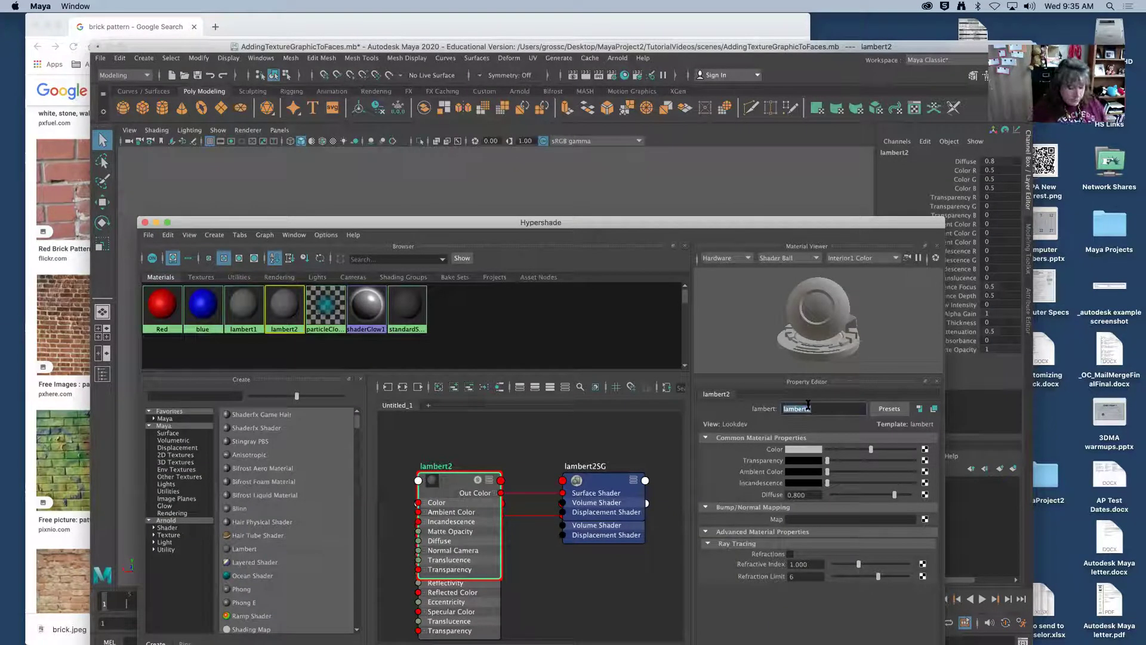
text(brick)
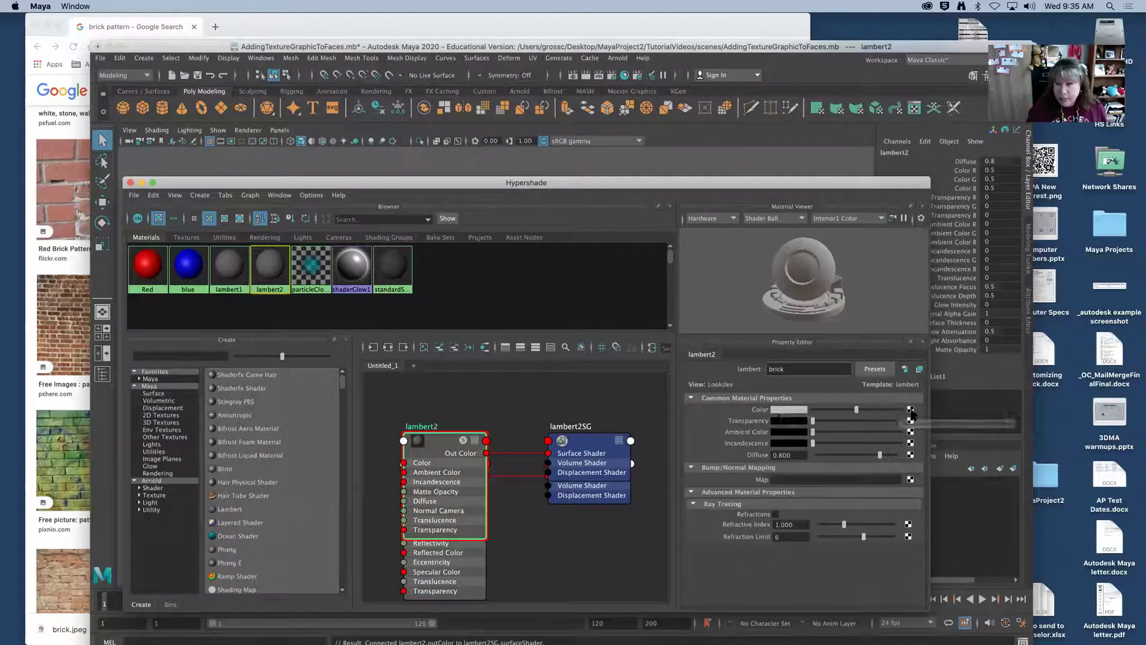
key(Return)
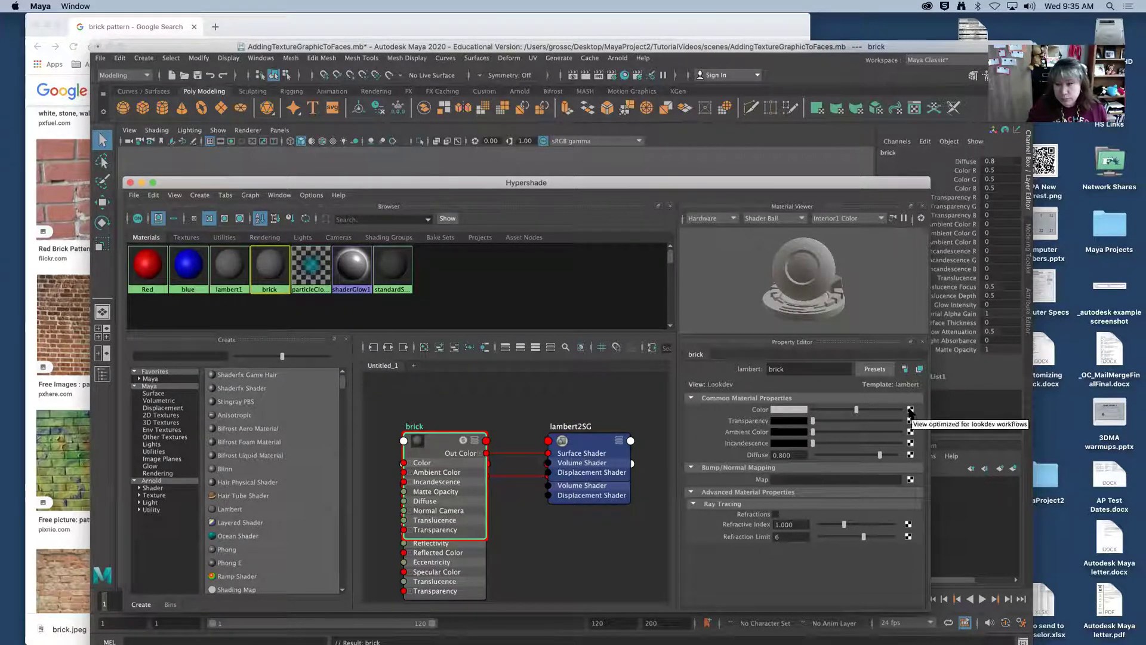
- Connect a File texture to the brick material's color and load brick.jpeg from the sourceimages folder as its image
click(909, 411)
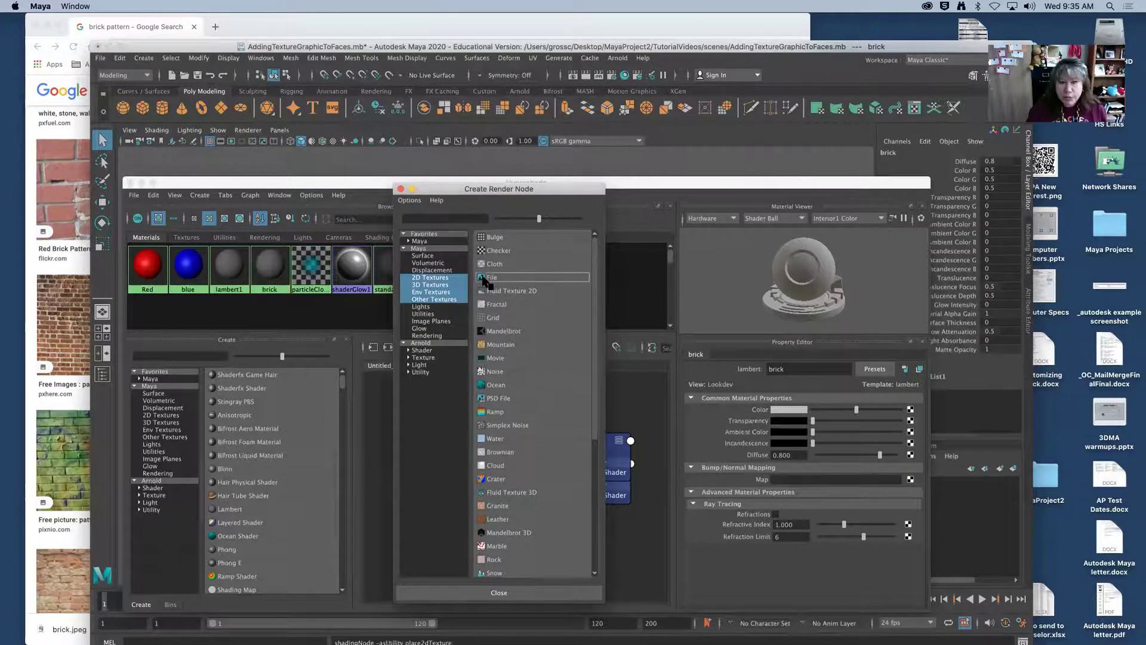
click(486, 278)
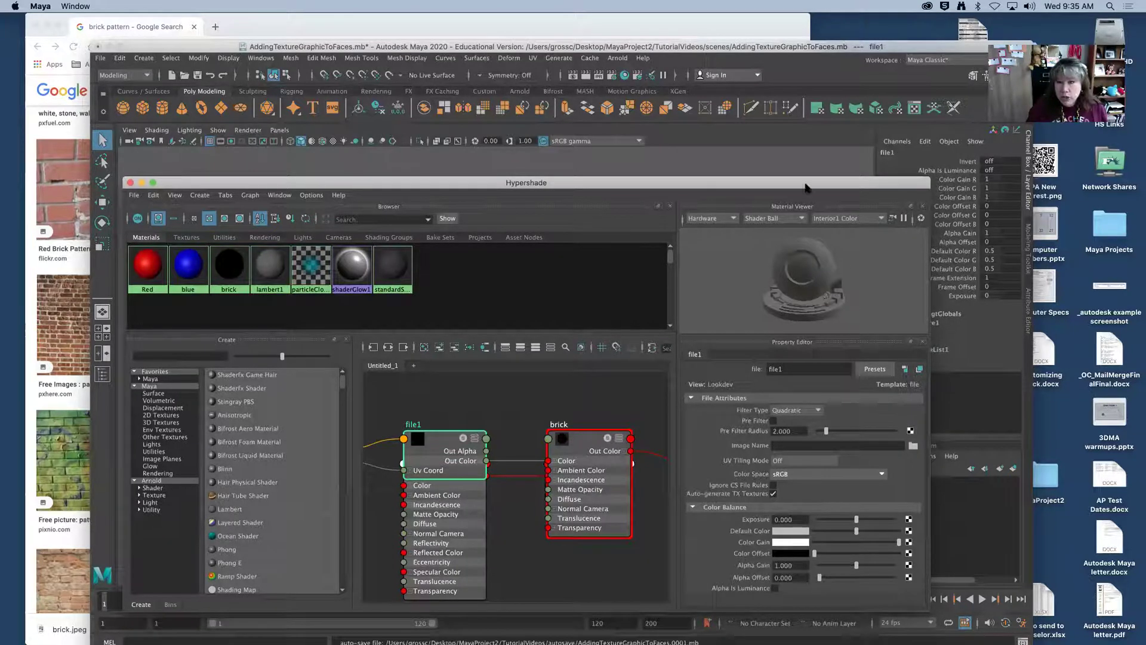
drag(805, 188, 790, 131)
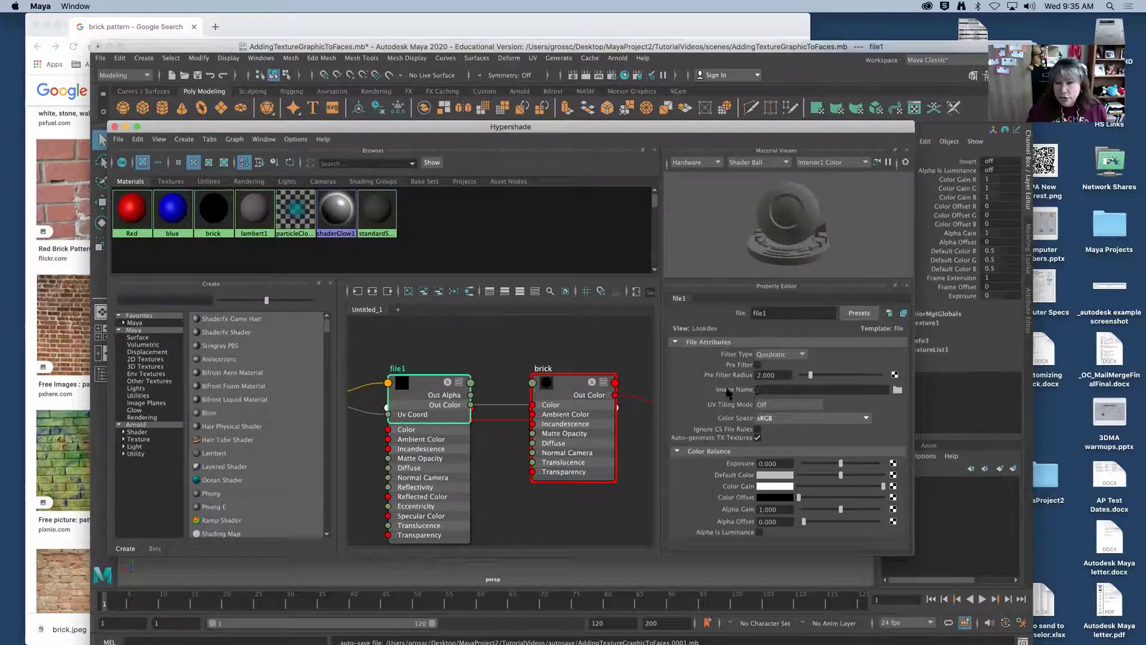
click(897, 390)
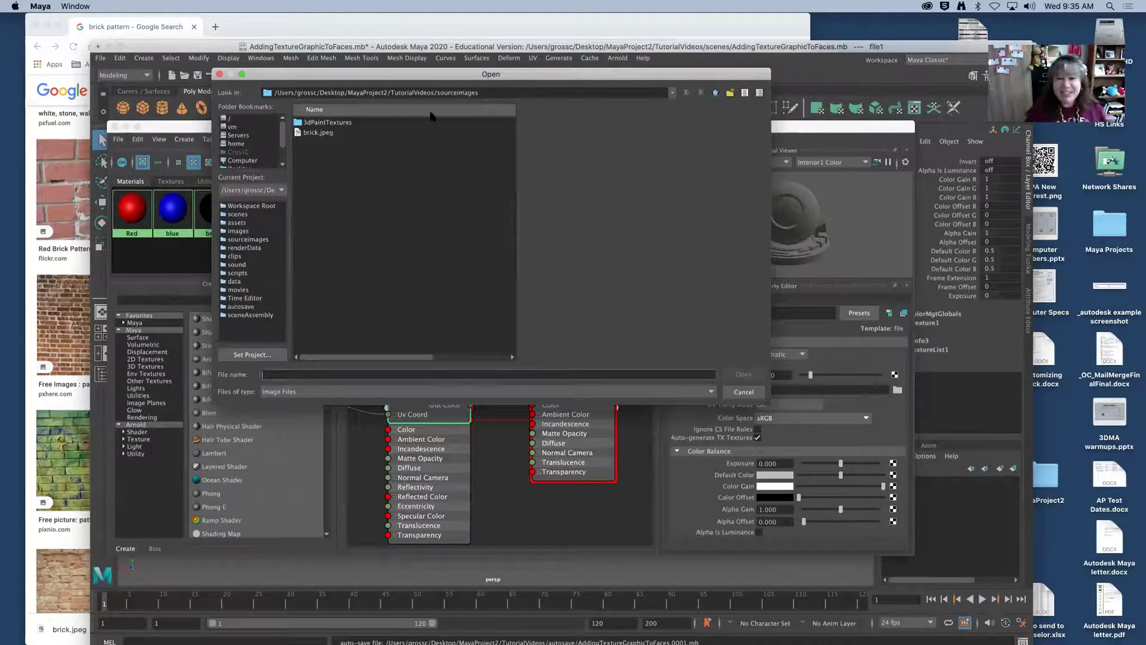
click(326, 132)
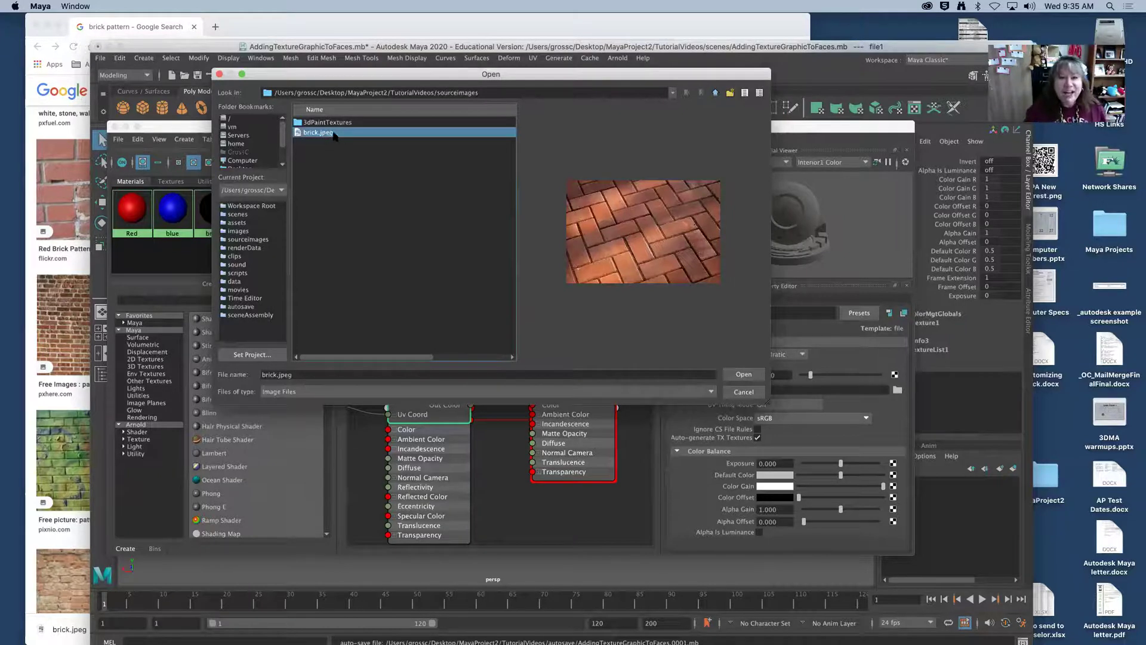
click(743, 377)
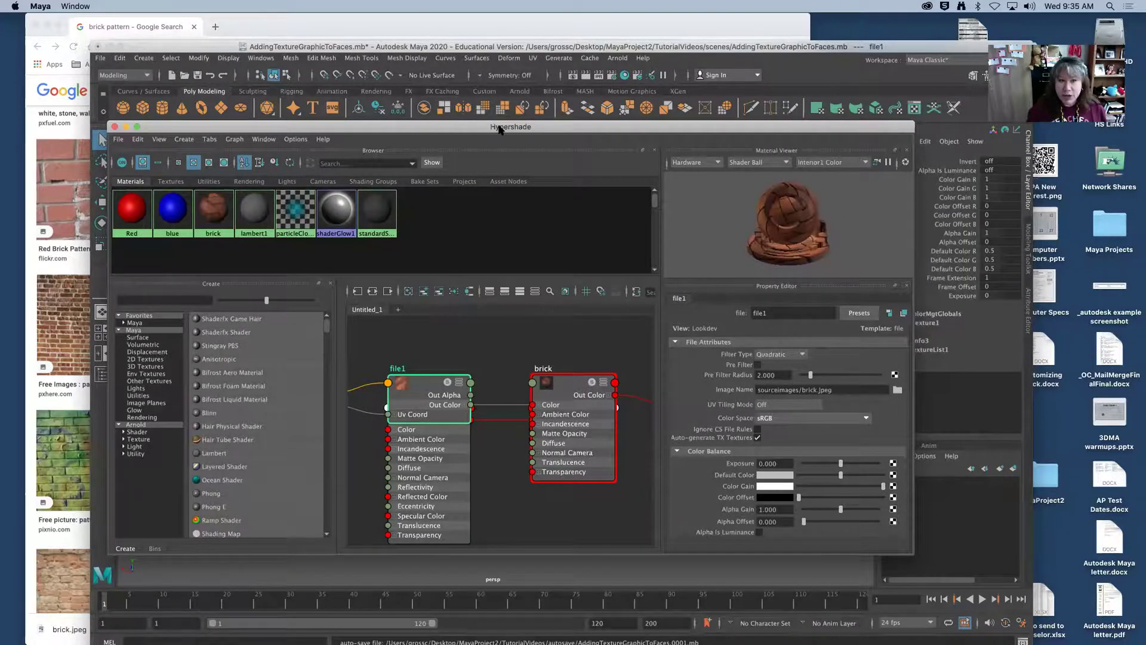
- Uncover the cube beneath the Hypershade window and select all sixteen faces on its front side
drag(499, 129, 544, 385)
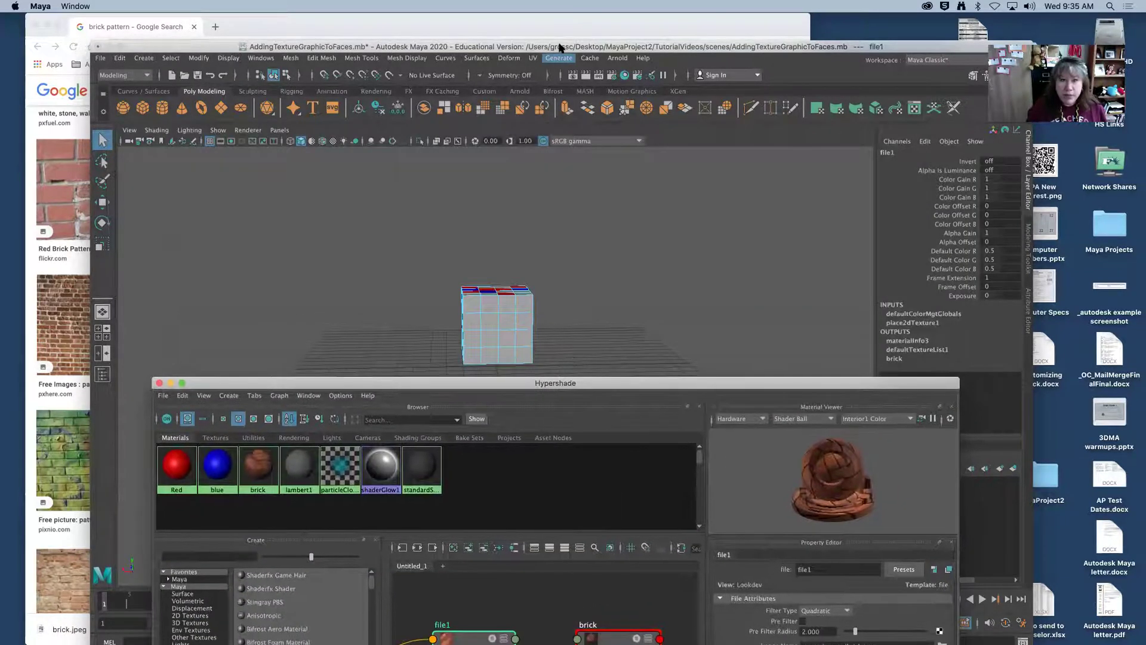
drag(560, 47, 570, 20)
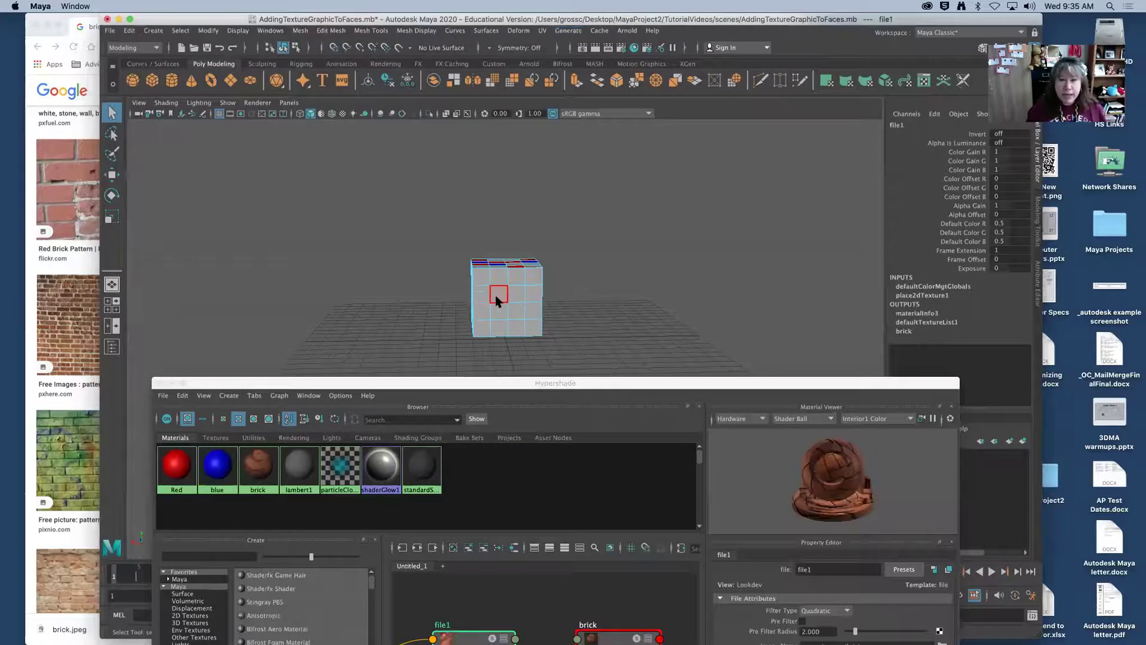
click(497, 299)
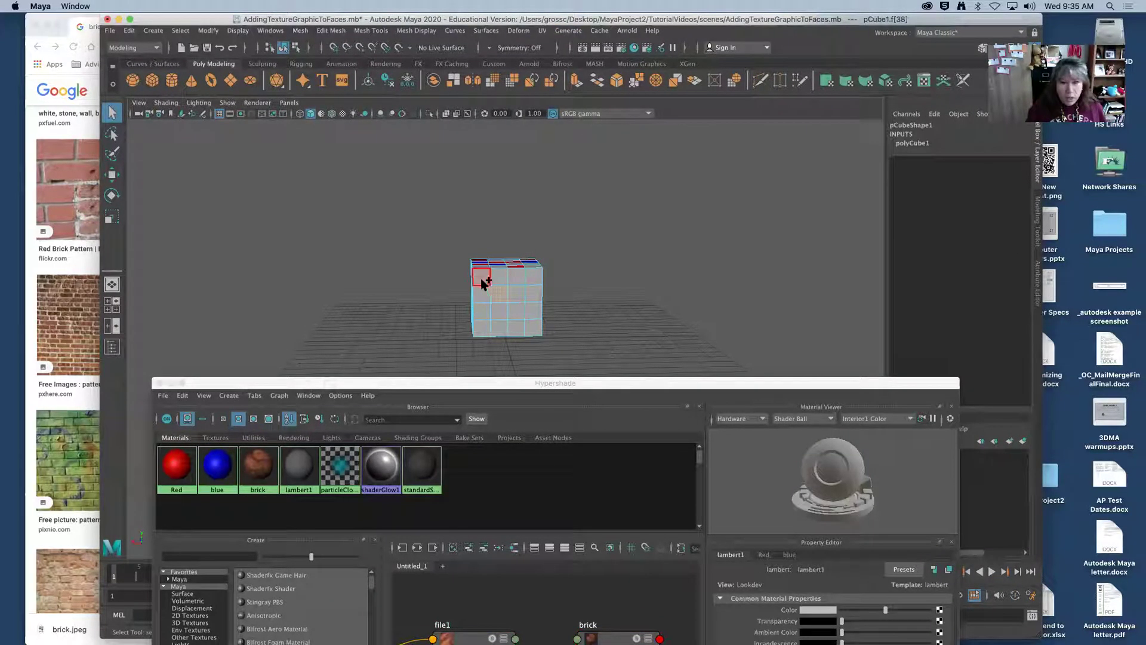
shift+click(483, 278)
shift+click(481, 295)
shift+click(482, 315)
shift+click(482, 332)
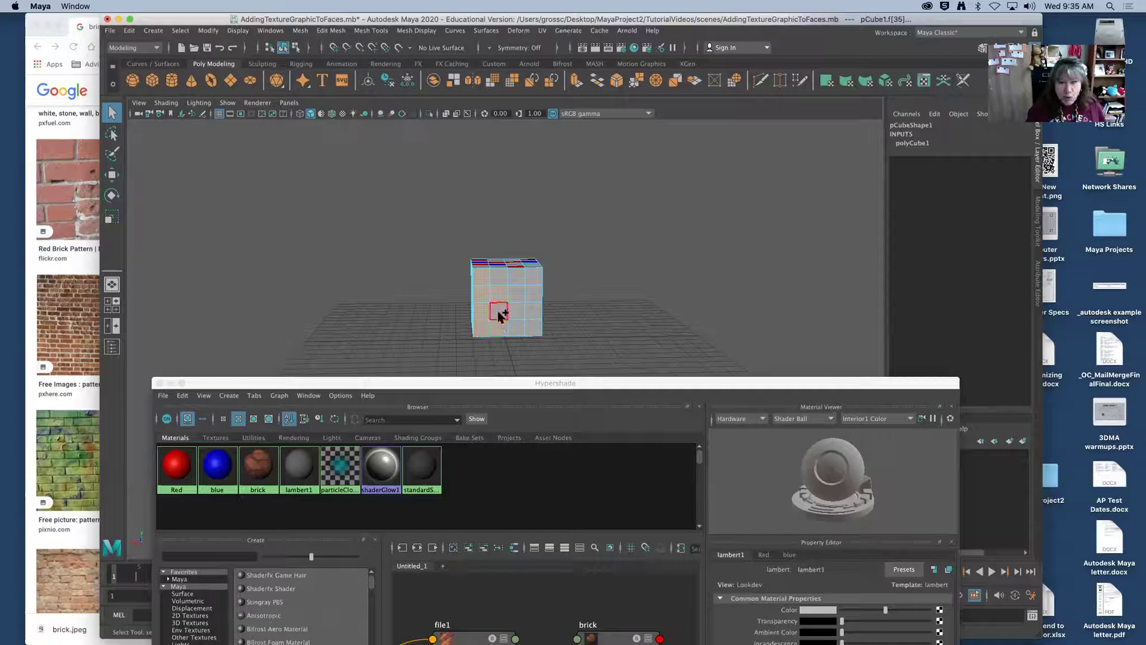
shift+click(534, 327)
shift+click(533, 310)
shift+click(533, 292)
shift+click(517, 293)
shift+click(530, 275)
shift+click(501, 276)
shift+click(492, 274)
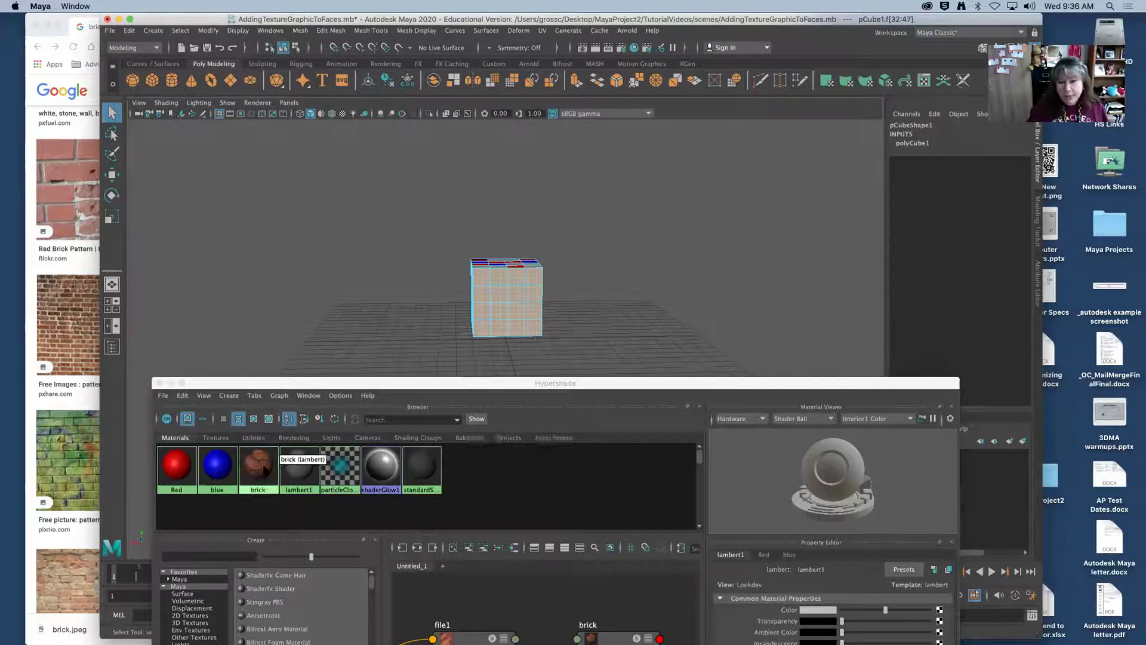
- Assign the brick material to the selected front faces and turn on textured display in the viewport
right_drag(260, 476, 261, 442)
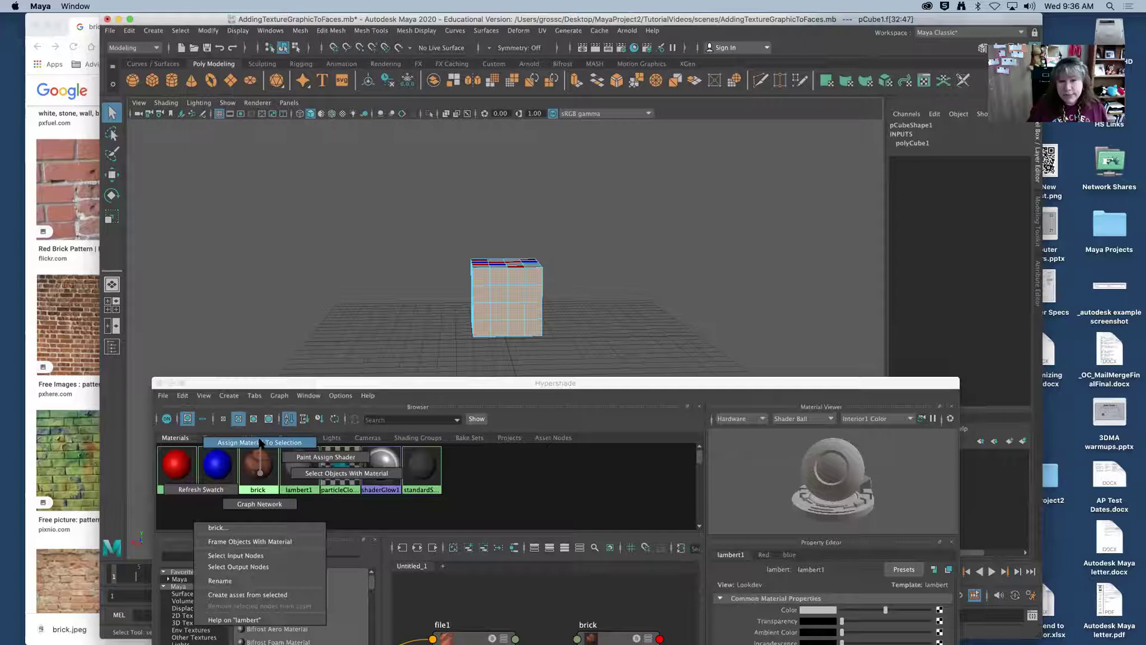
right_drag(260, 442, 261, 443)
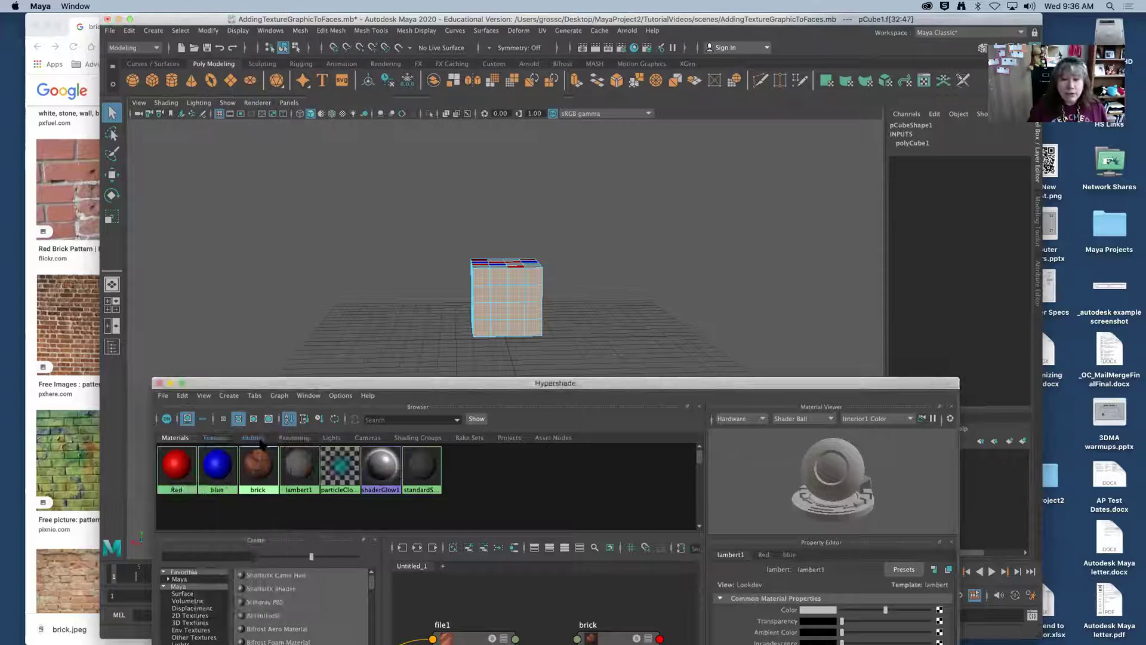
click(517, 313)
click(517, 299)
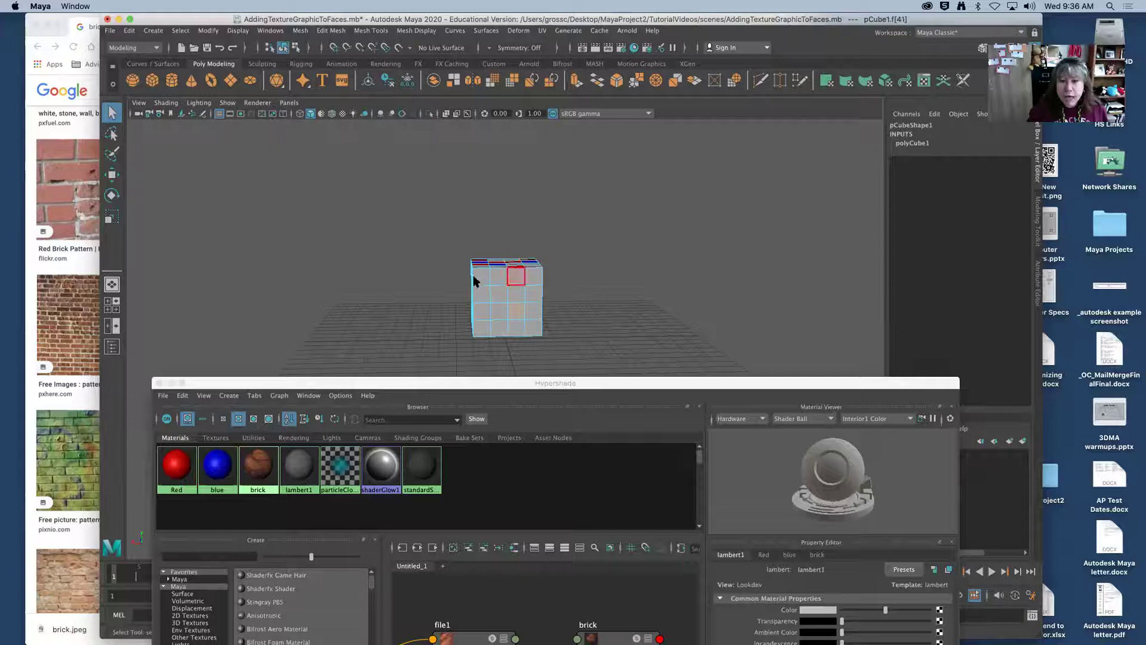
click(343, 115)
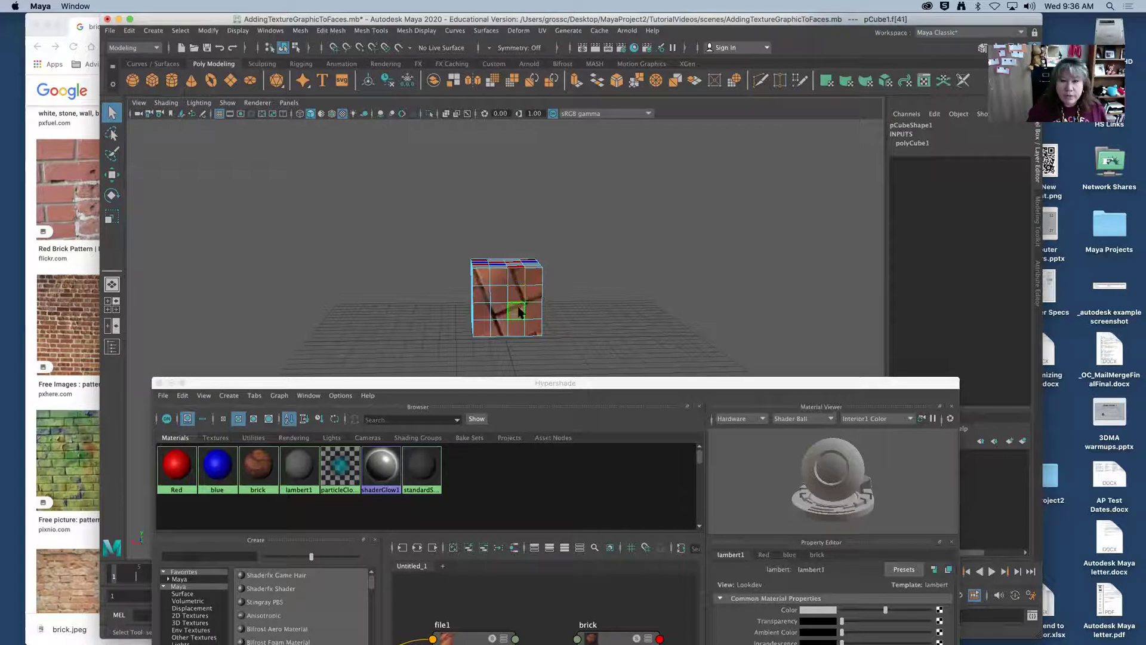
- Select all faces that use the brick material and apply an Automatic UV projection to them
right_click(256, 470)
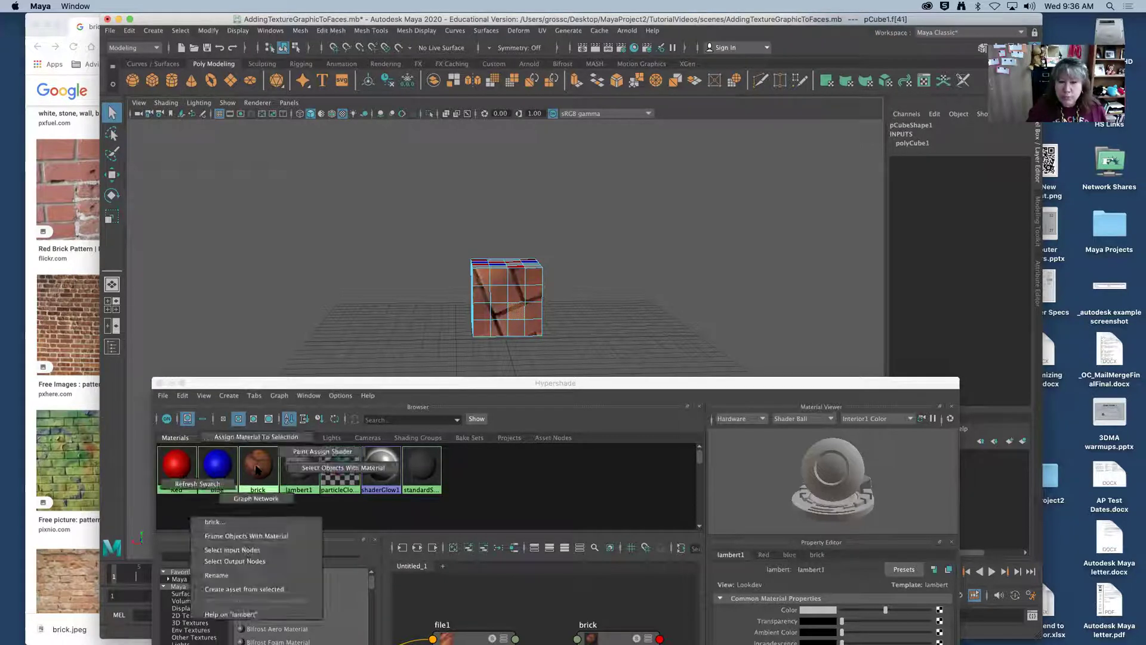
right_drag(257, 470, 310, 471)
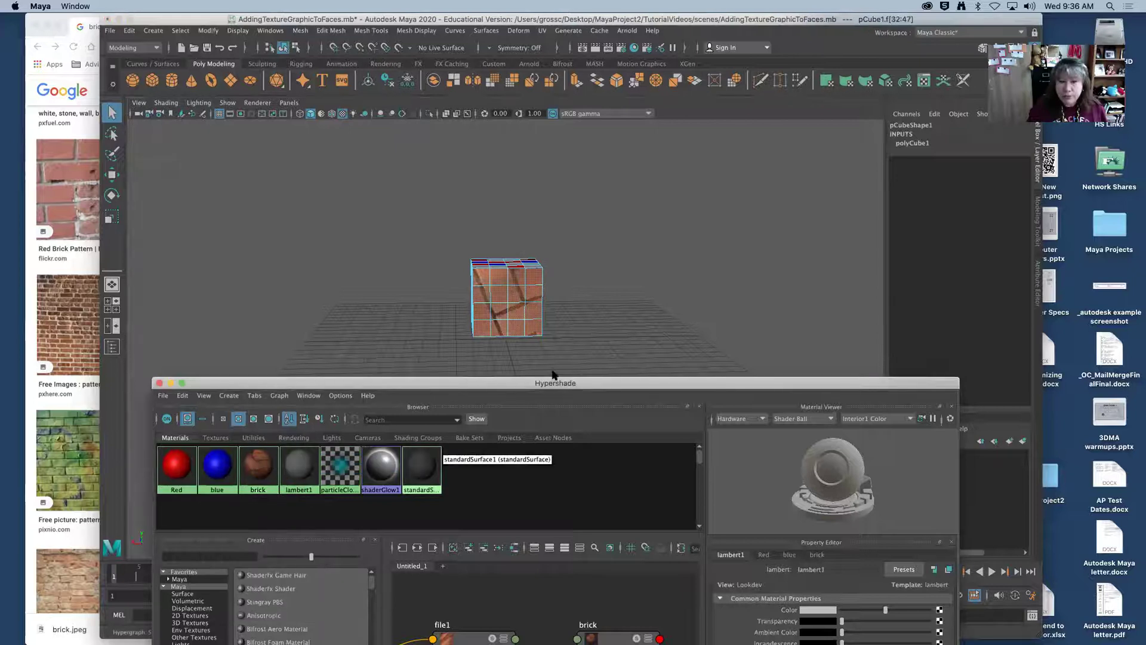
click(543, 31)
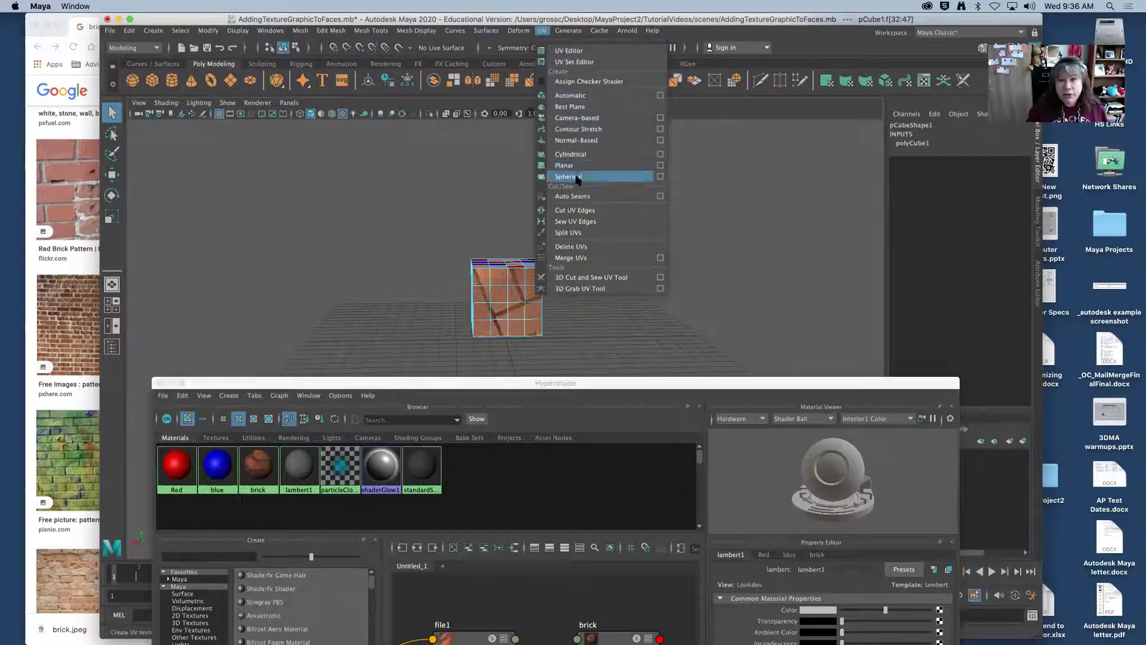
click(575, 97)
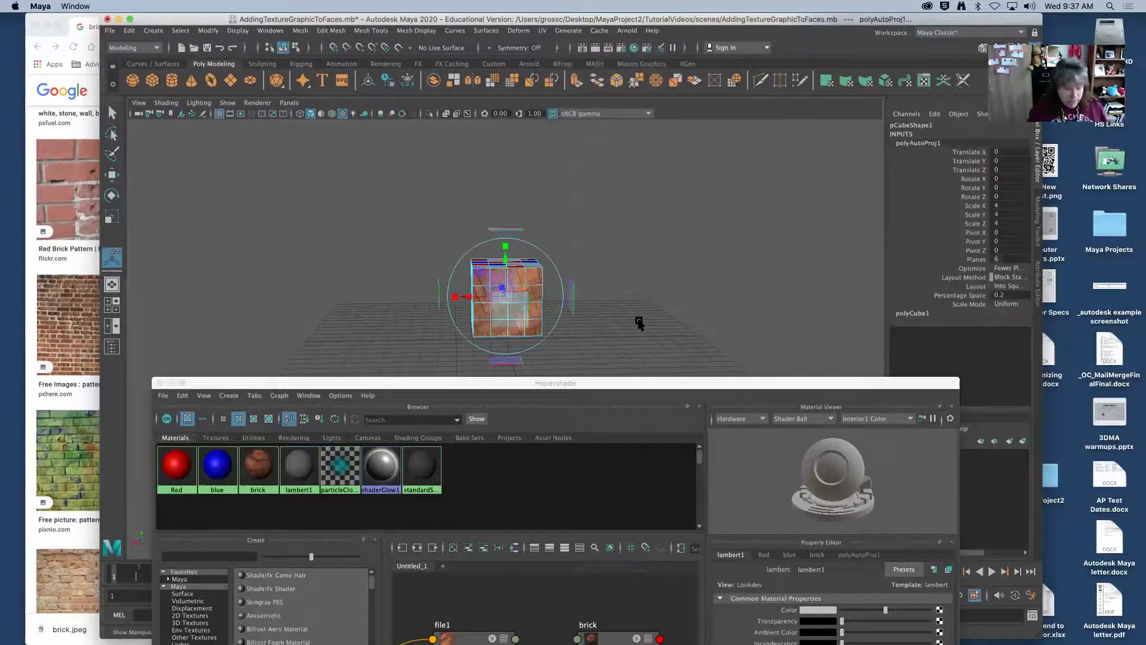
- Rotate the UV projection to about -5.3, -12.4 and 47.5 degrees and shift it to about -0.25, 0.24, -0.03 in X, Y and Z
alt+drag(673, 325, 539, 291)
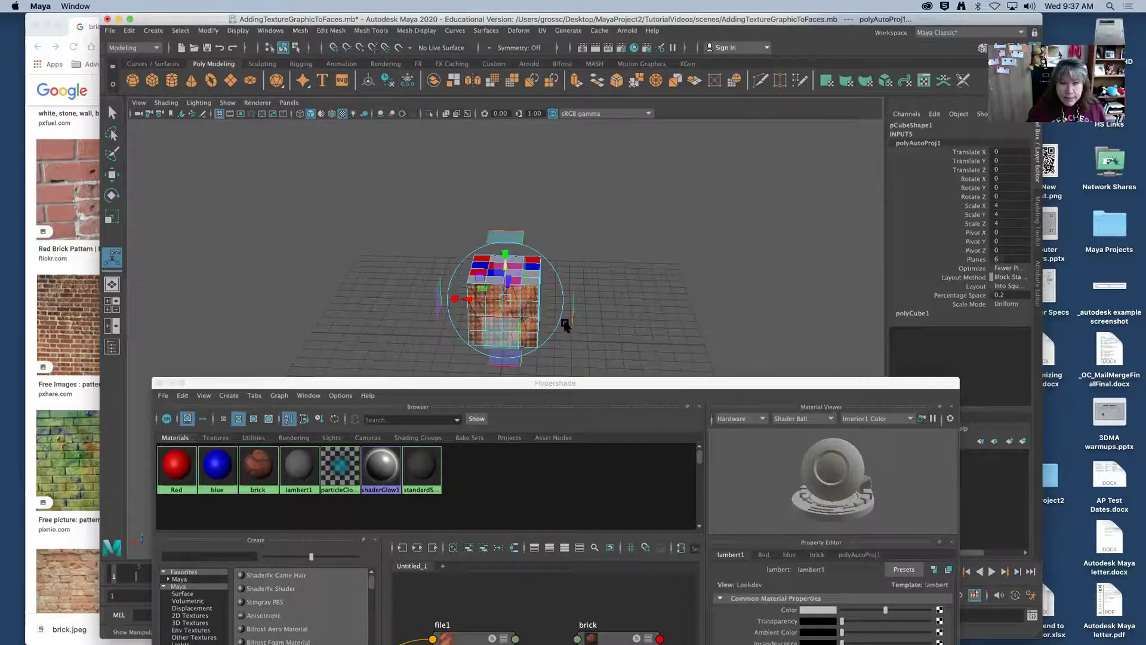
alt+drag(627, 302, 421, 298)
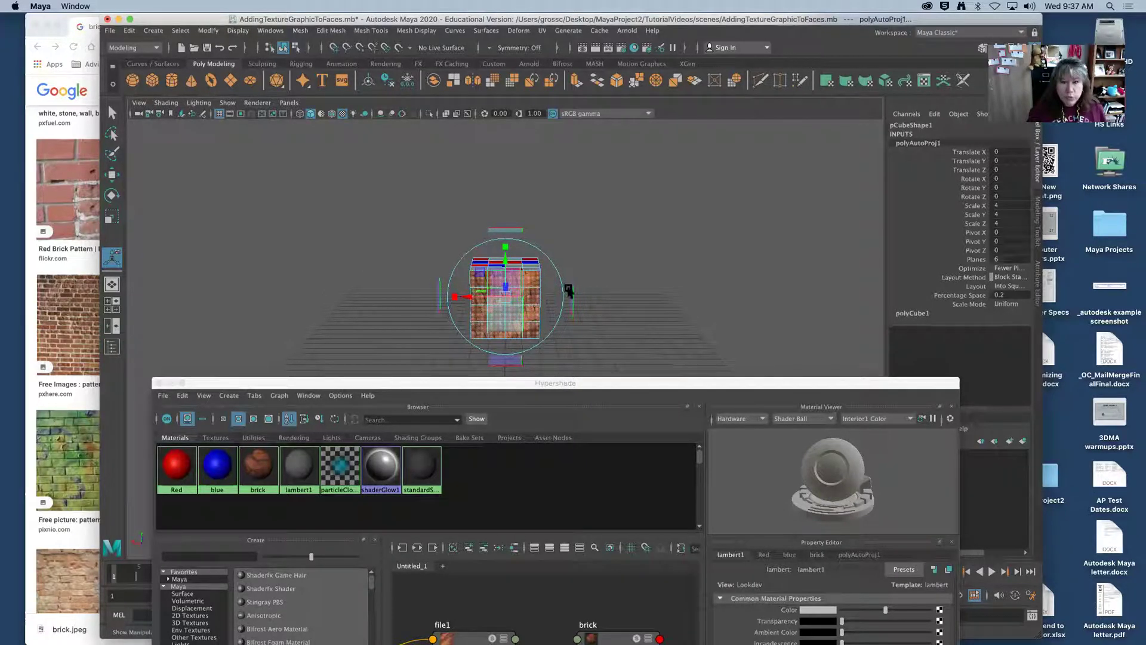
drag(555, 267, 518, 291)
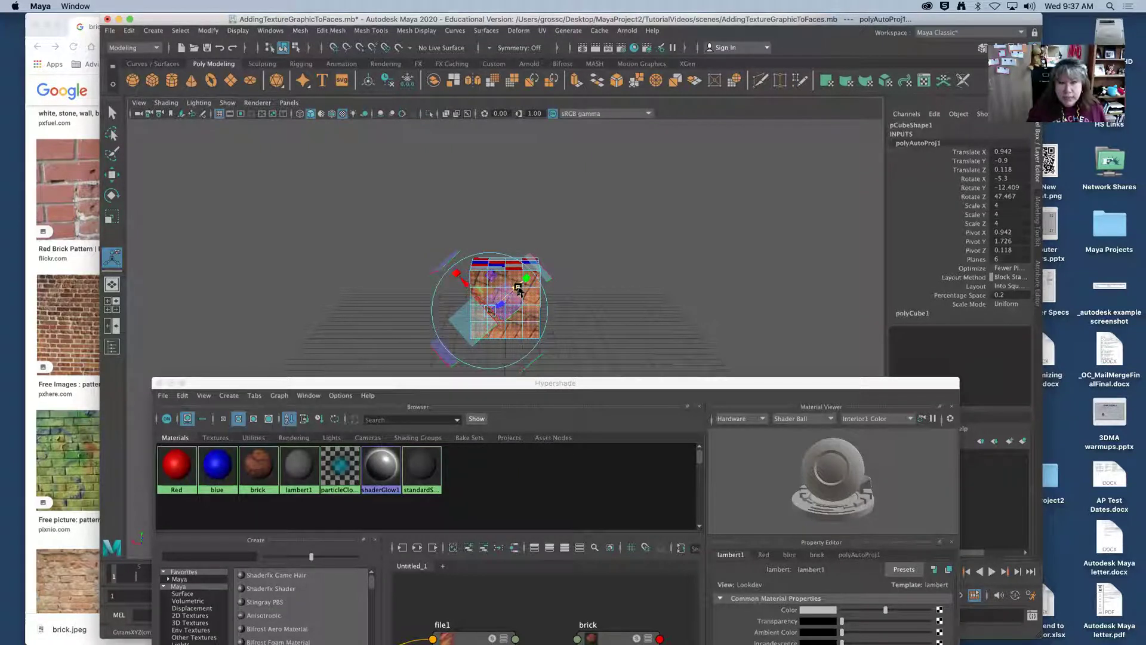
drag(519, 289, 491, 279)
click(476, 261)
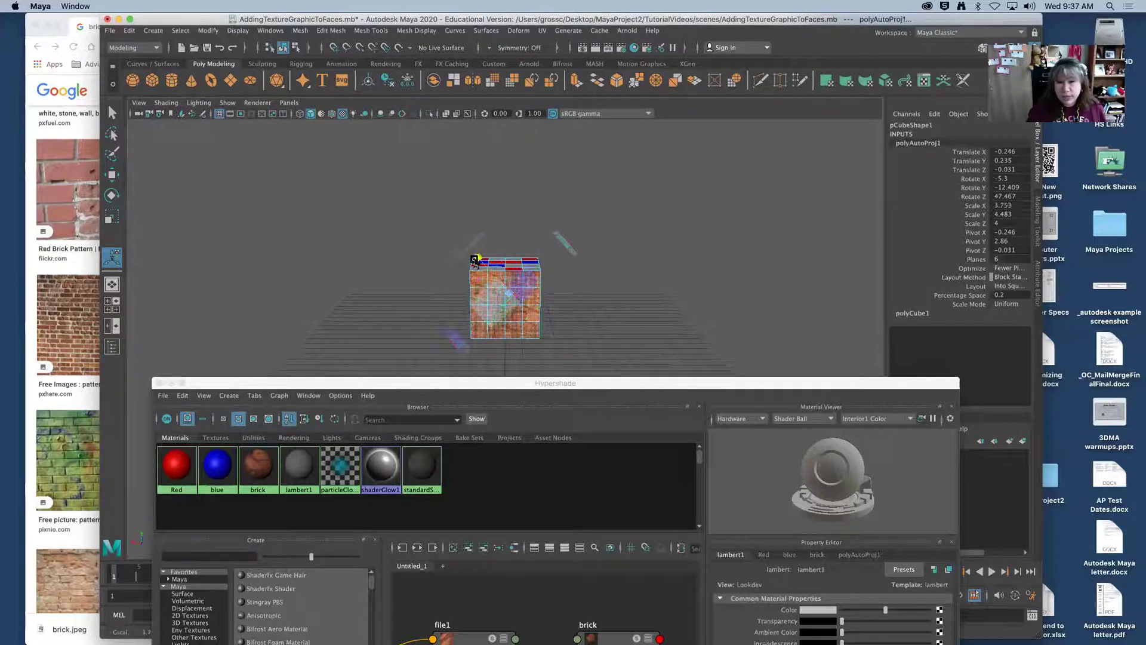
- Scale the UV projection to about 6.13 in X, 5.35 in Y and 5.51 in Z to resize the brick pattern
drag(508, 295, 536, 300)
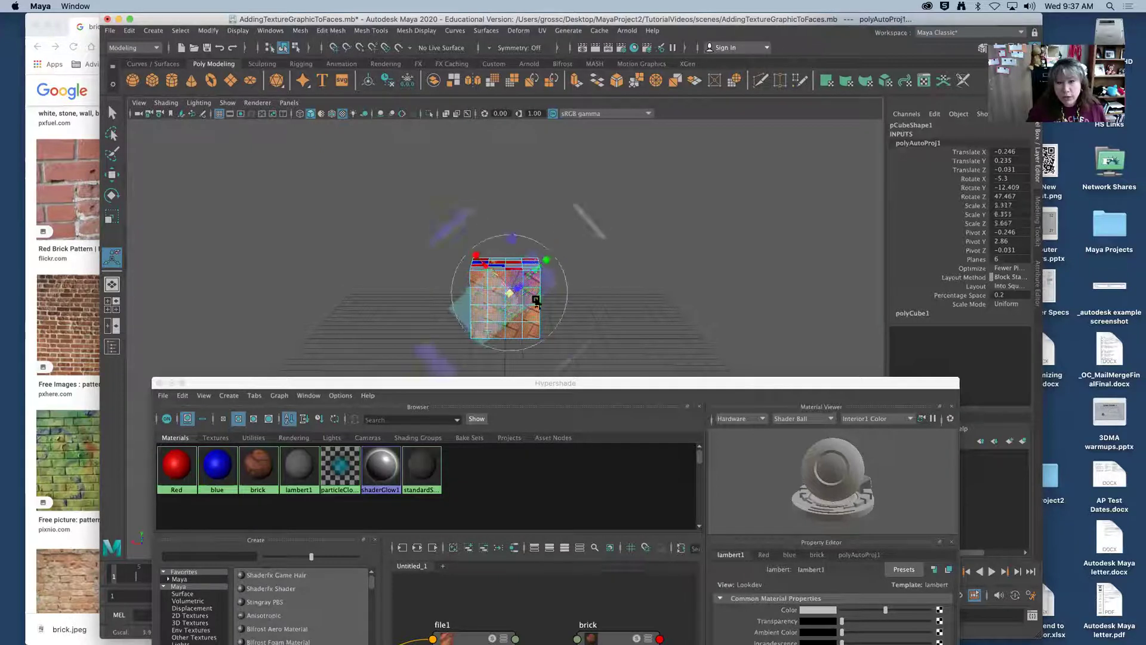
alt+drag(614, 334, 568, 340)
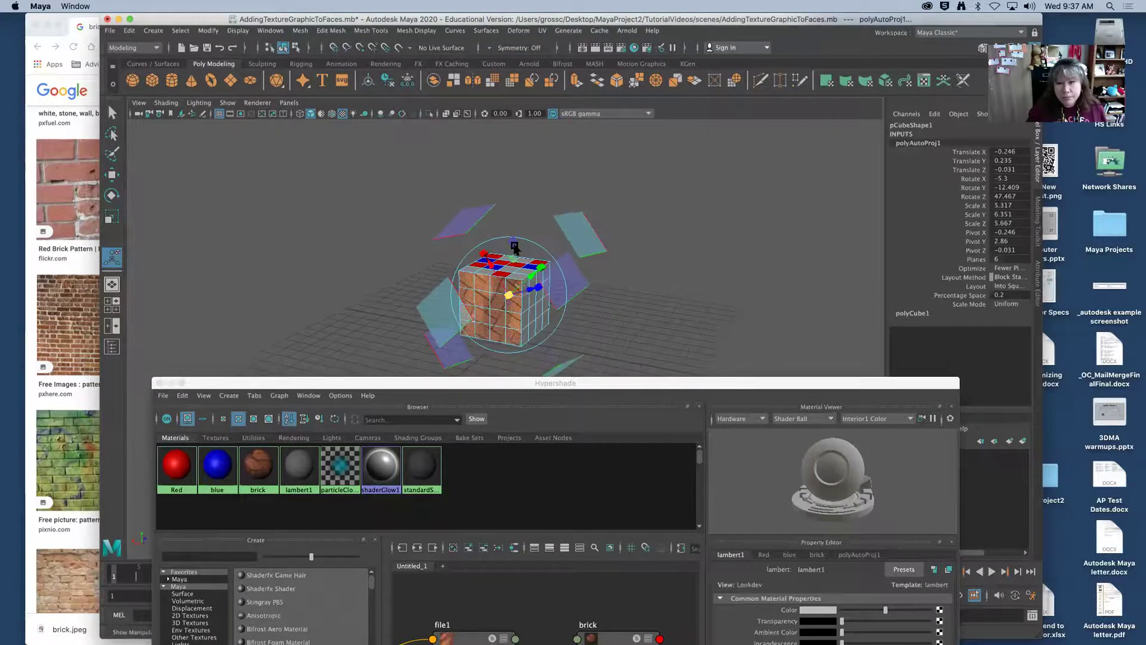
mouse_move(513, 244)
mouse_down()
mouse_move(512, 276)
mouse_move(515, 237)
mouse_up()
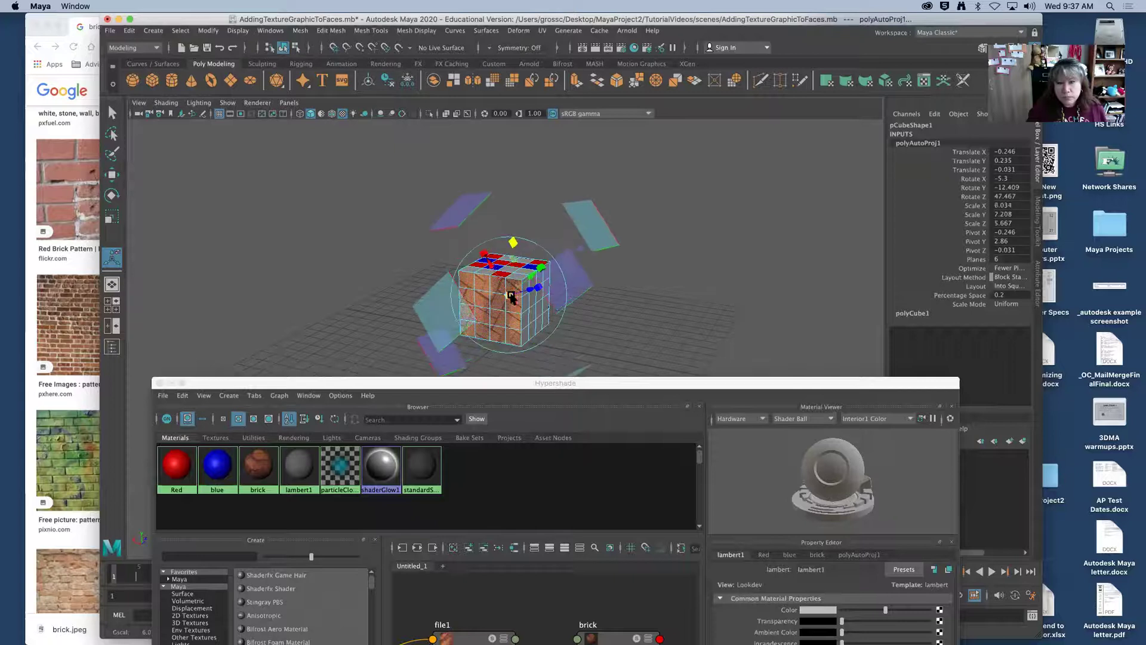
drag(509, 294, 536, 275)
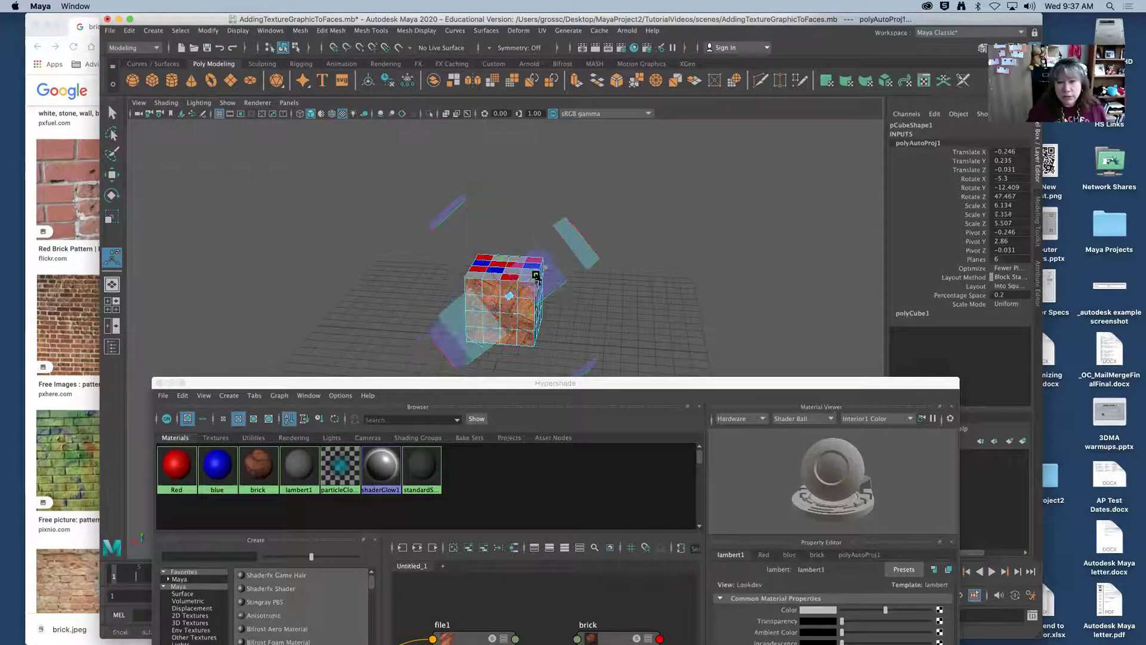
alt+drag(557, 344, 542, 325)
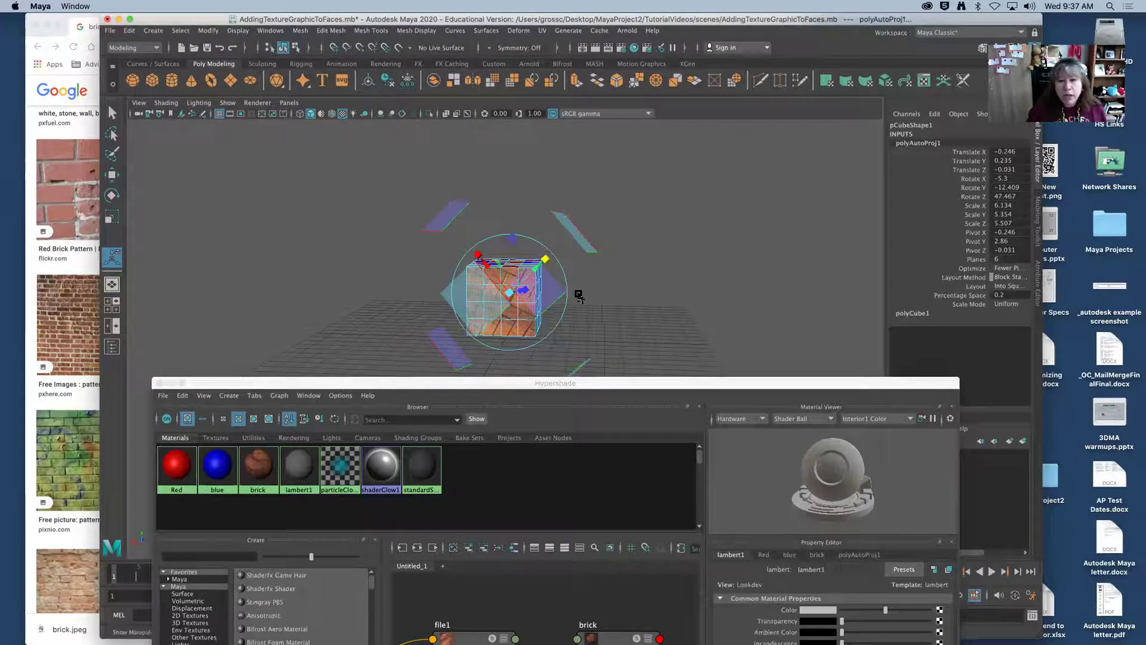
- Return the cube to object mode, clear the selection and examine the brick texture on its front side
click(615, 286)
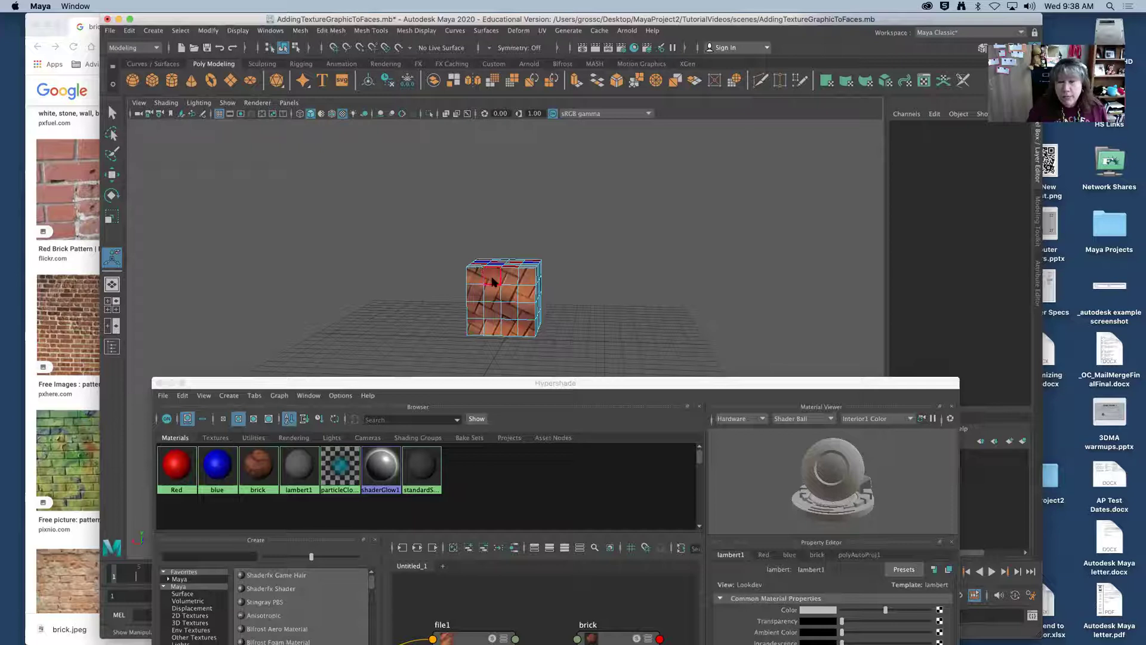
right_drag(493, 281, 544, 265)
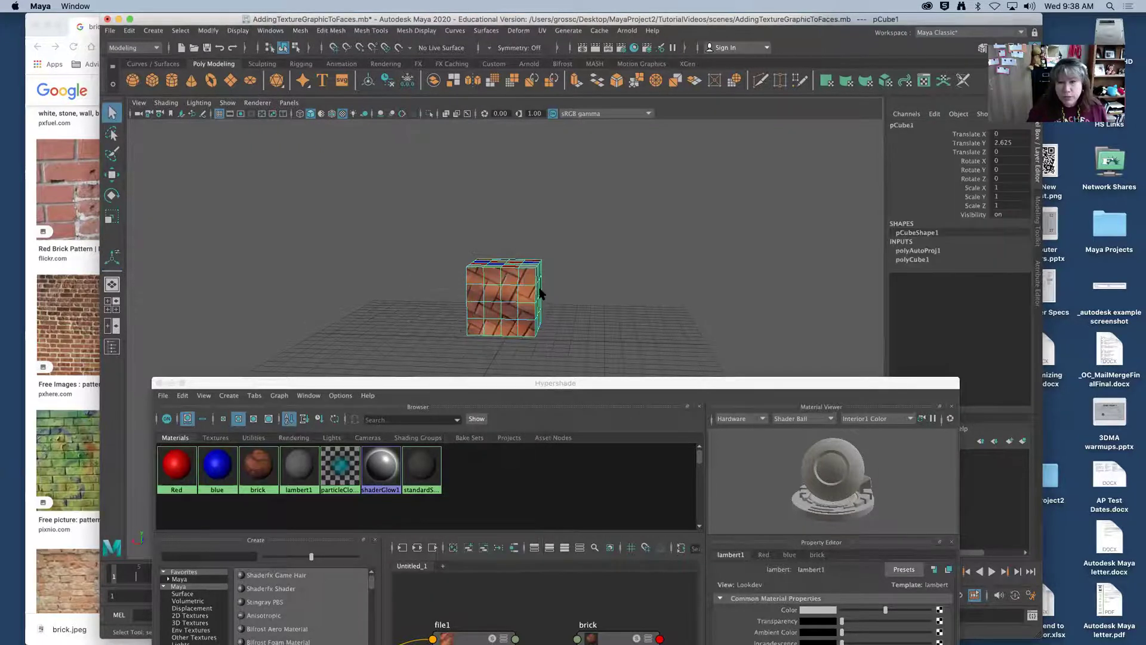
alt+drag(547, 281, 622, 256)
click(625, 266)
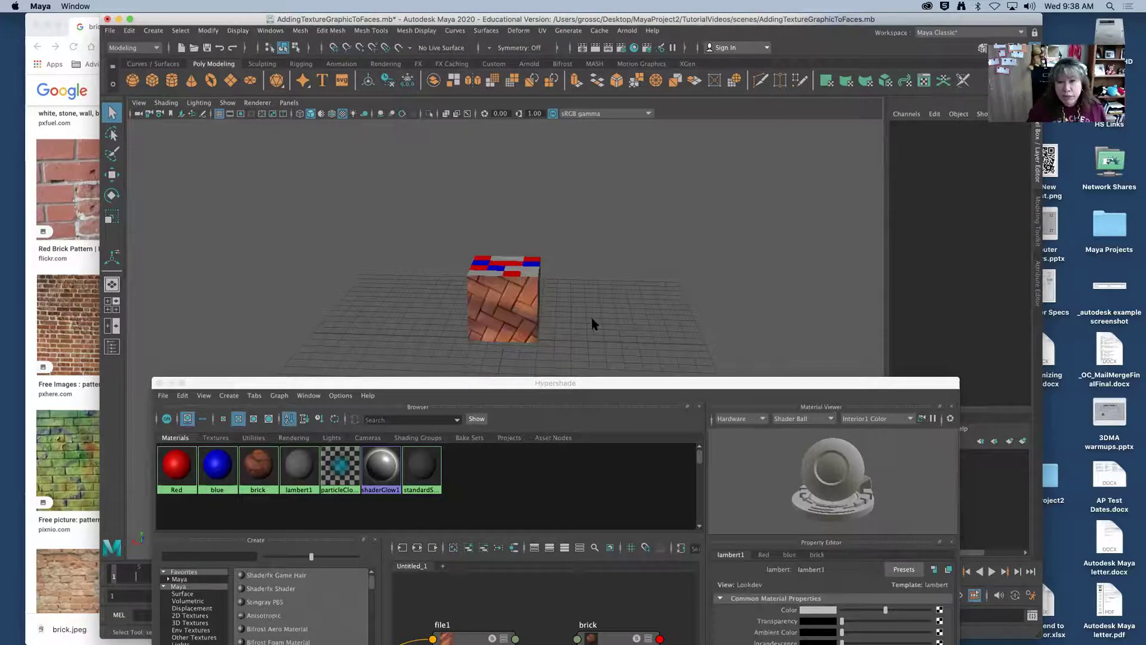
alt+drag(601, 307, 612, 312)
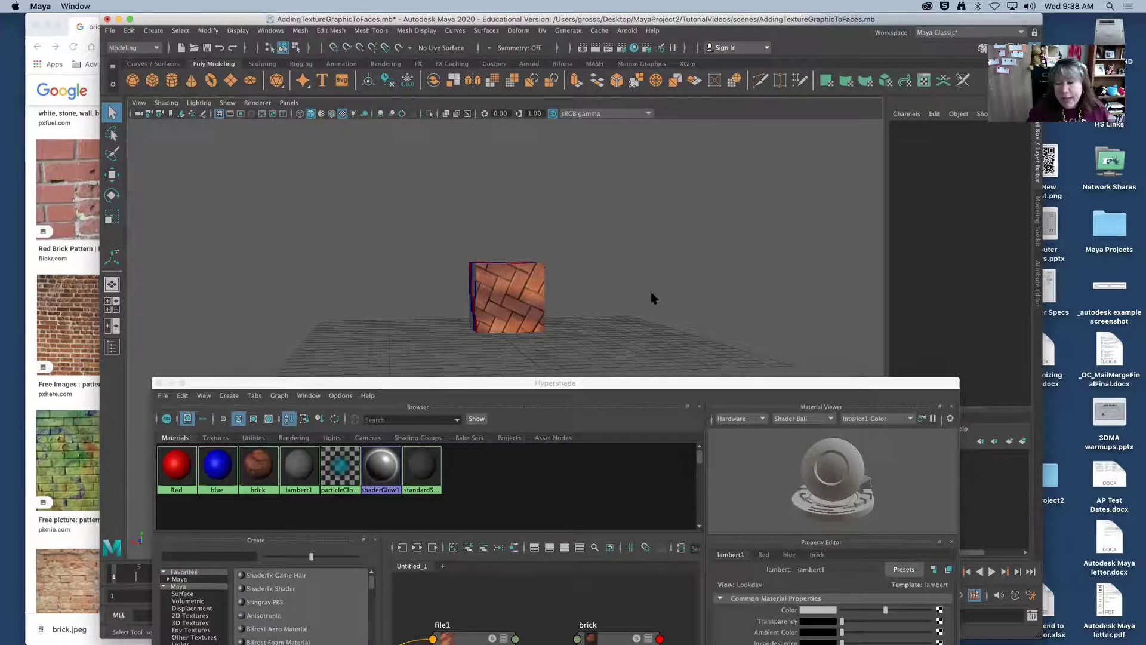
alt+drag(633, 297, 515, 290)
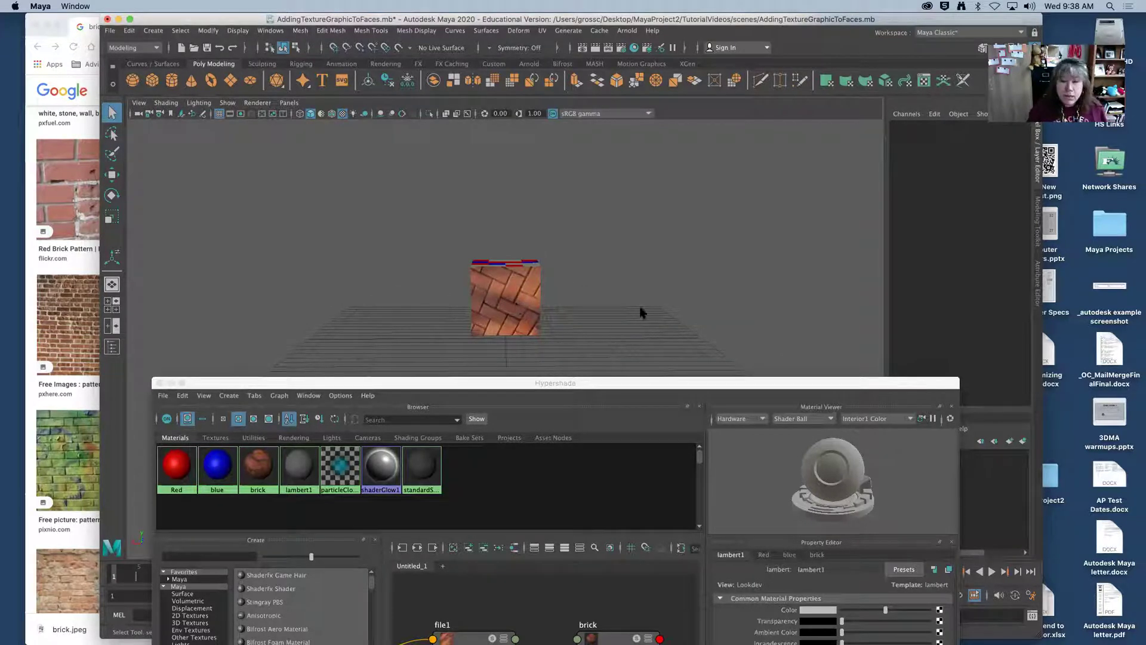
alt+drag(641, 313, 515, 283)
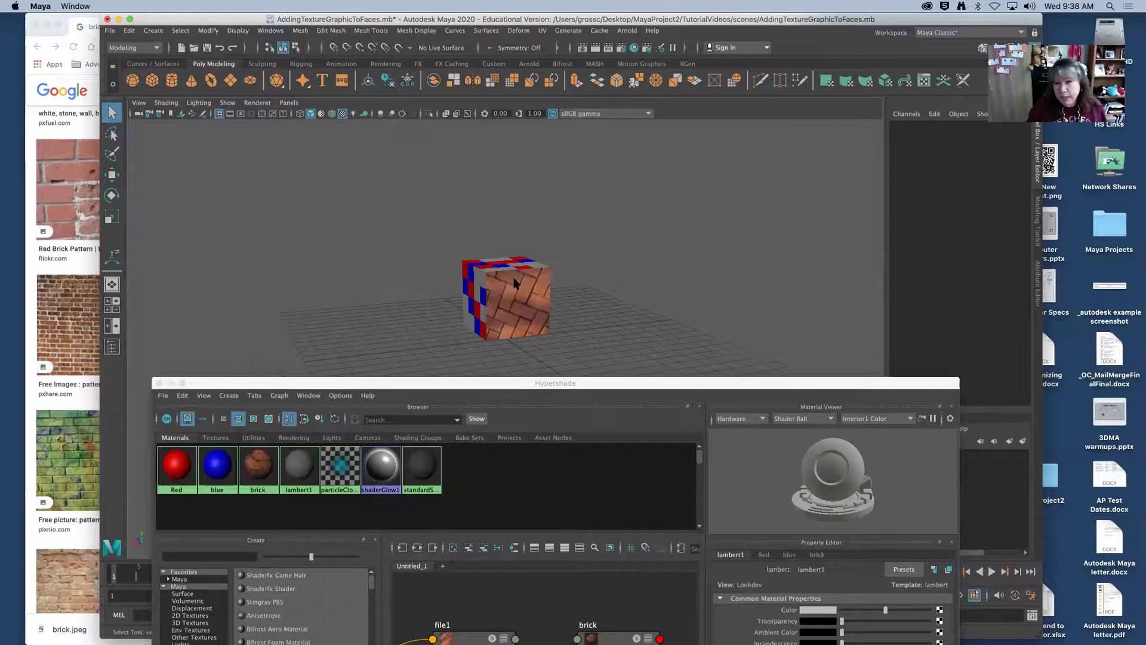
alt+drag(668, 291, 604, 282)
drag(563, 385, 584, 337)
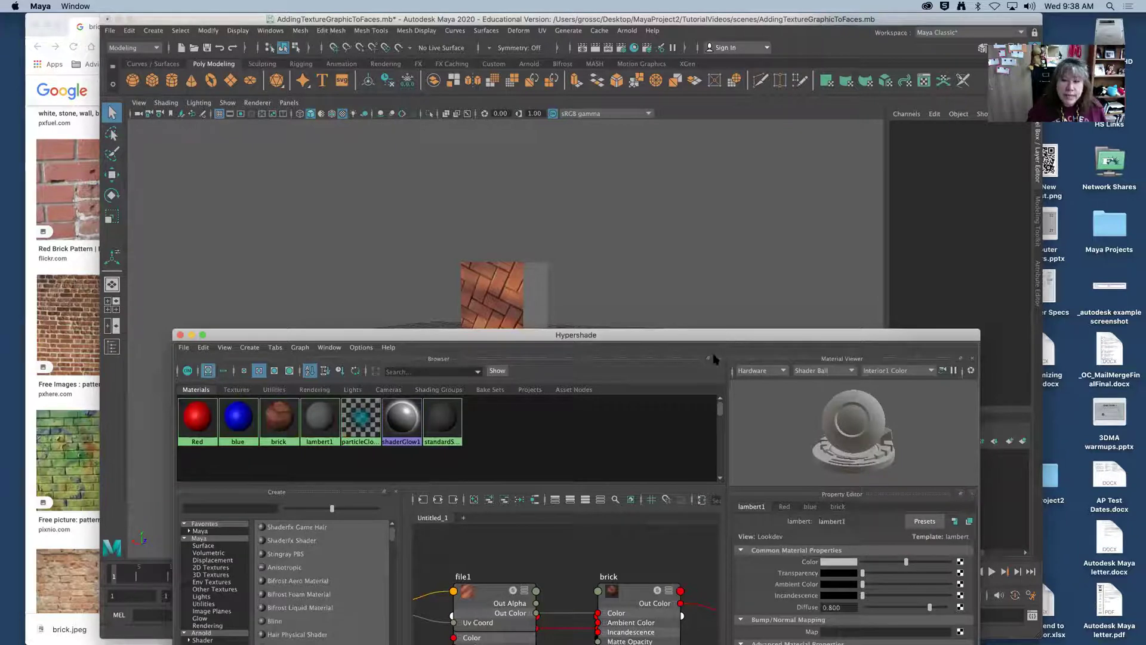
- Create a polygon sphere, move it to about 12.453 in X and 6.344 in Y, and scale it uniformly to about 5.832
drag(715, 359, 687, 385)
click(133, 79)
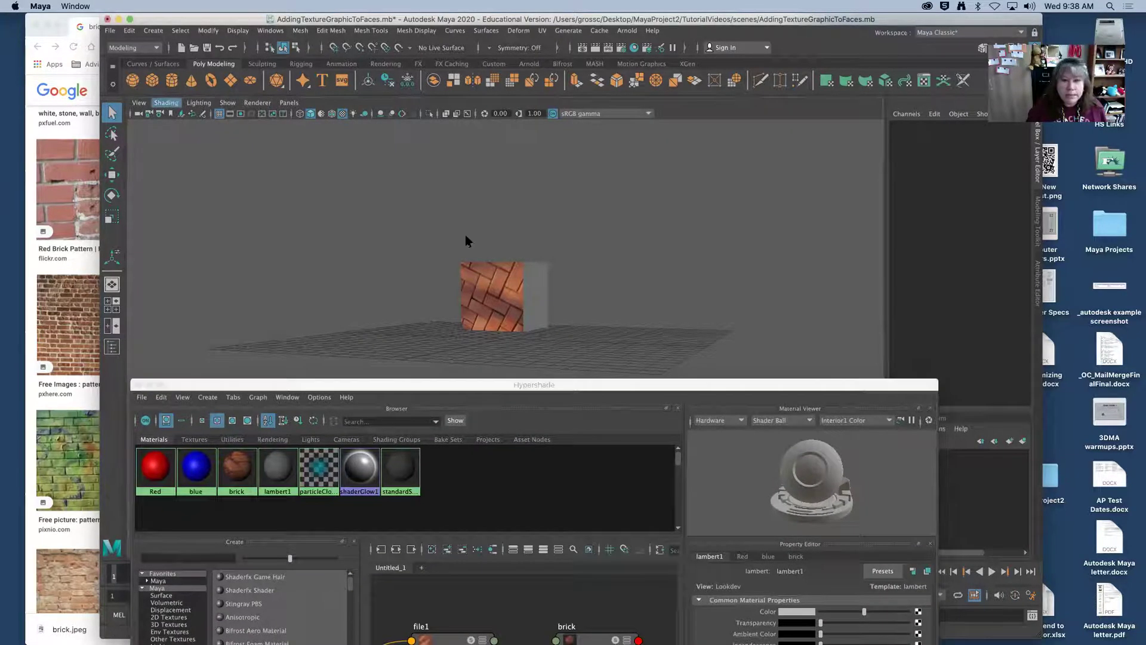
click(112, 174)
drag(503, 285, 298, 226)
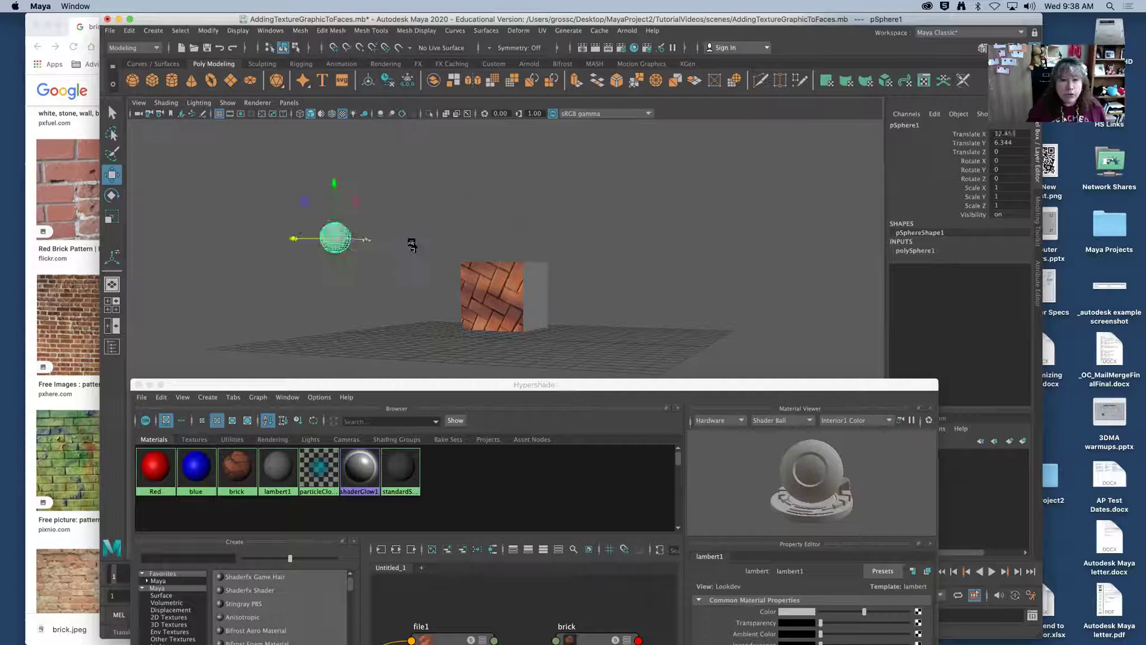
click(112, 218)
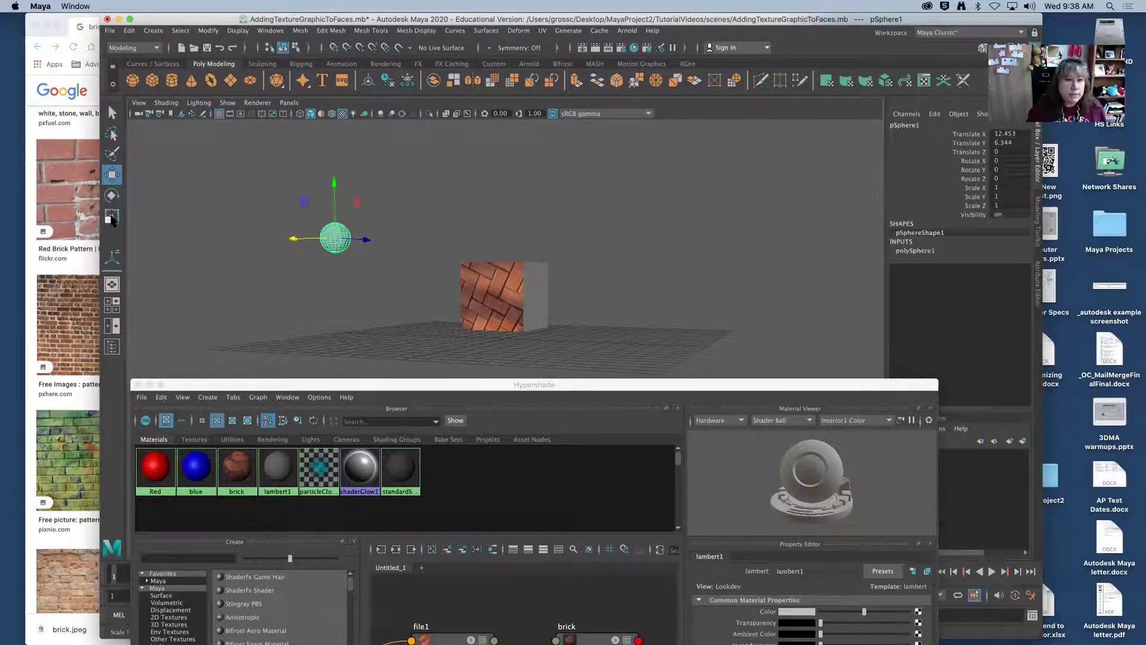
drag(339, 240, 382, 248)
click(111, 119)
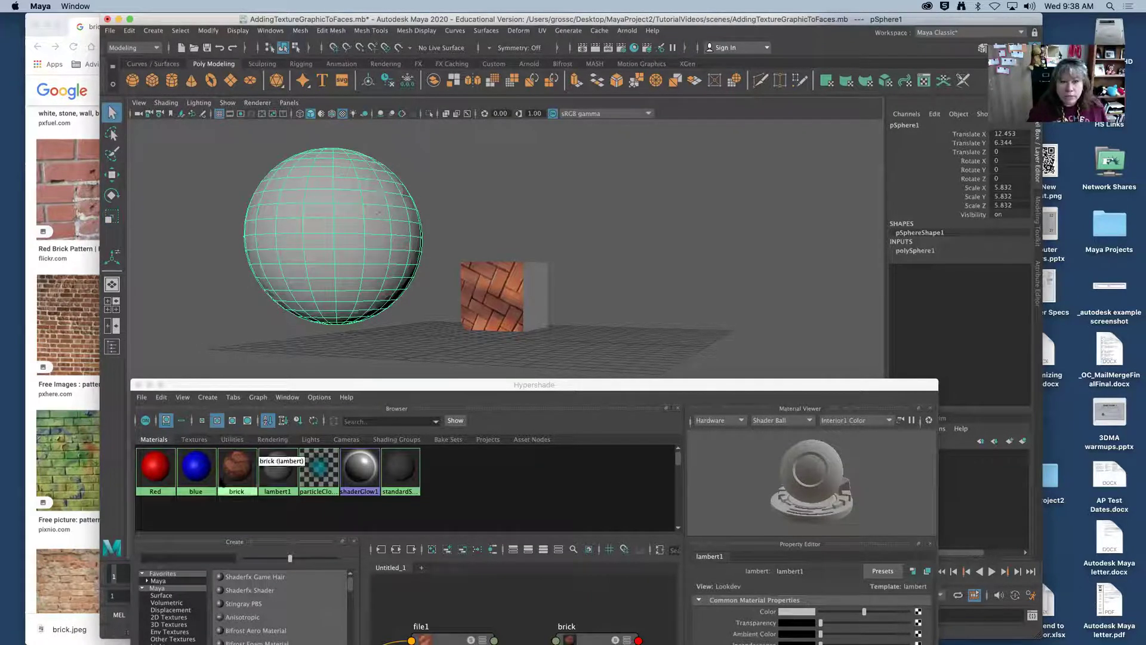
- Assign the blue material to the whole sphere
right_click(194, 477)
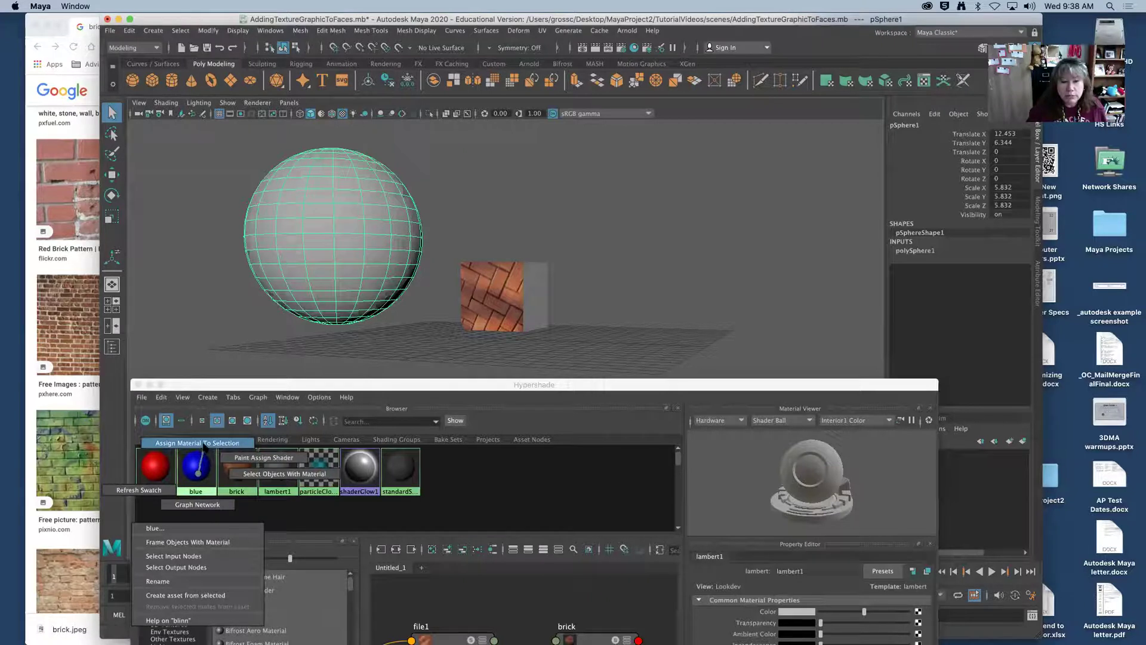
click(202, 443)
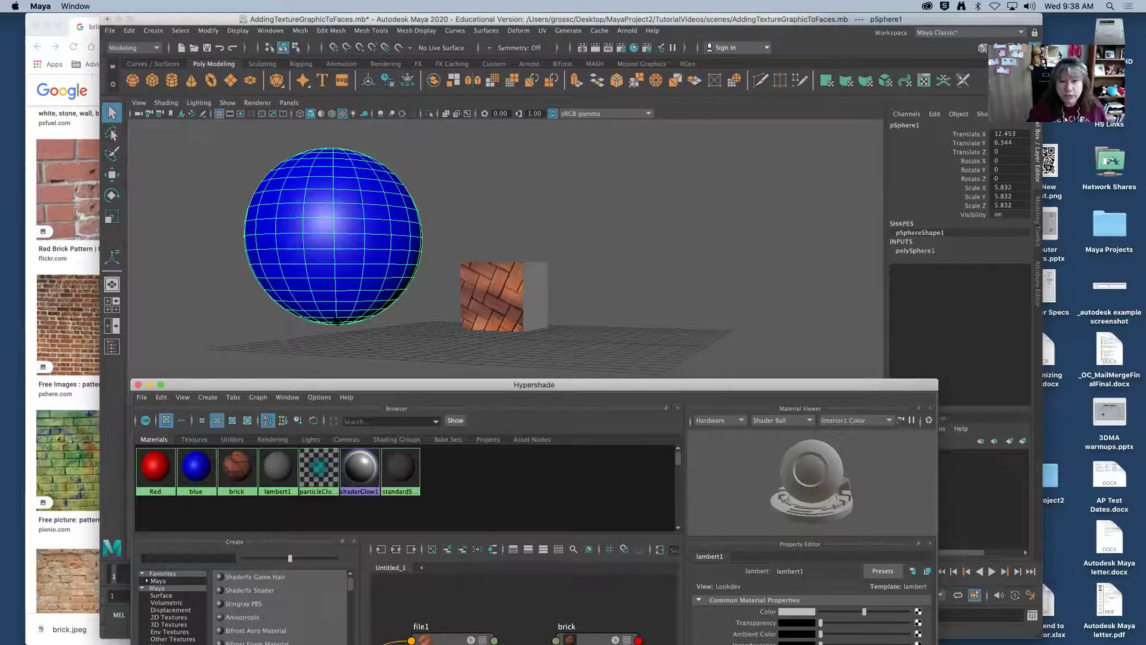
alt+drag(292, 316, 391, 334)
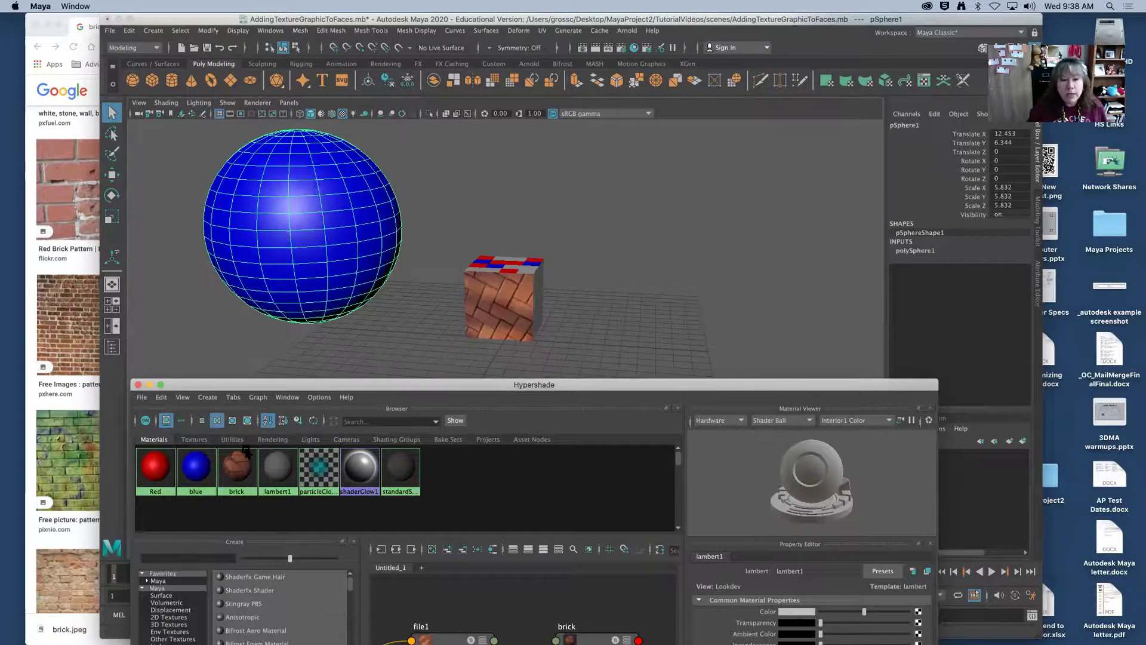
- Assign the brick material to the whole sphere and examine how the texture sits on it
right_click(232, 465)
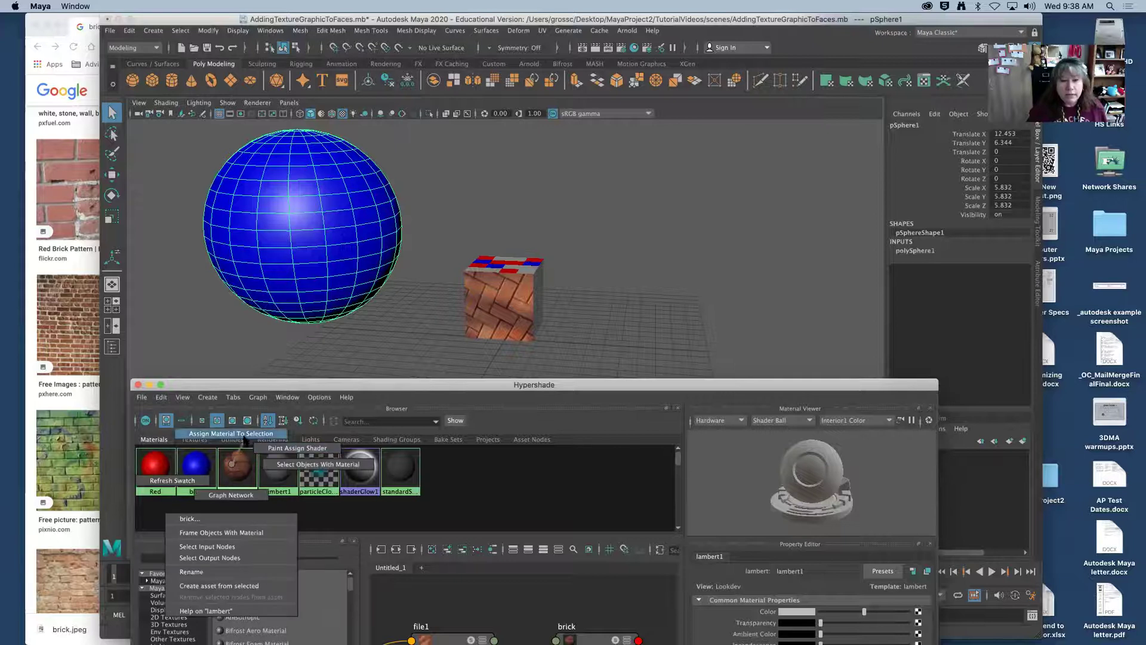
click(245, 435)
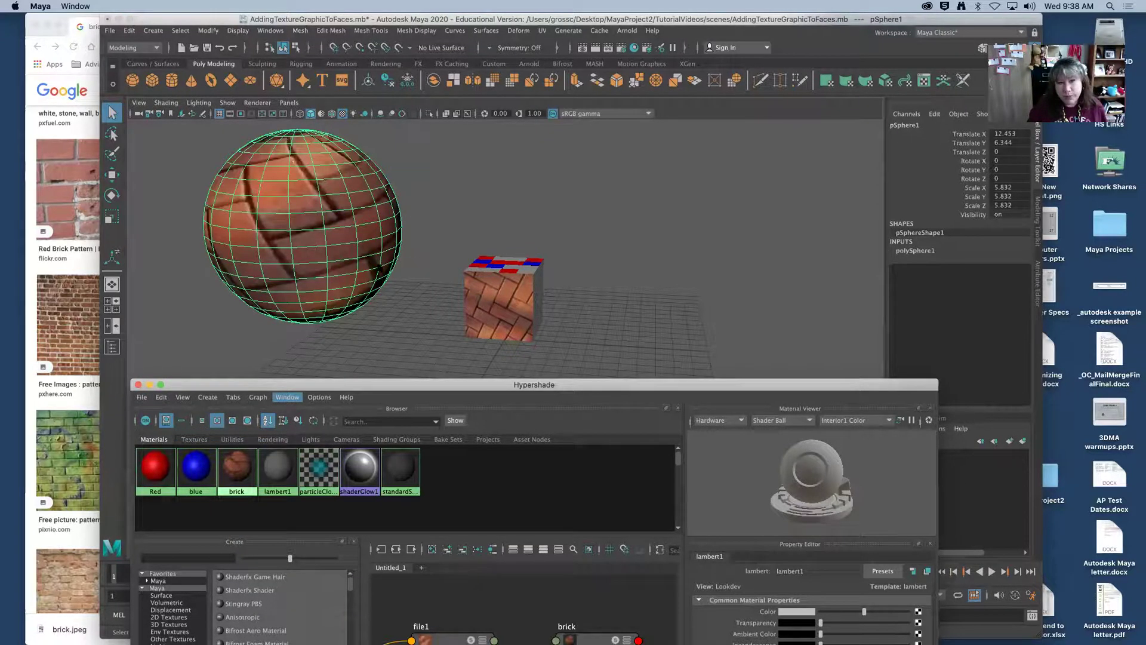
mouse_move(379, 265)
alt+mouse_down()
mouse_move(335, 261)
mouse_move(387, 254)
alt+mouse_up()
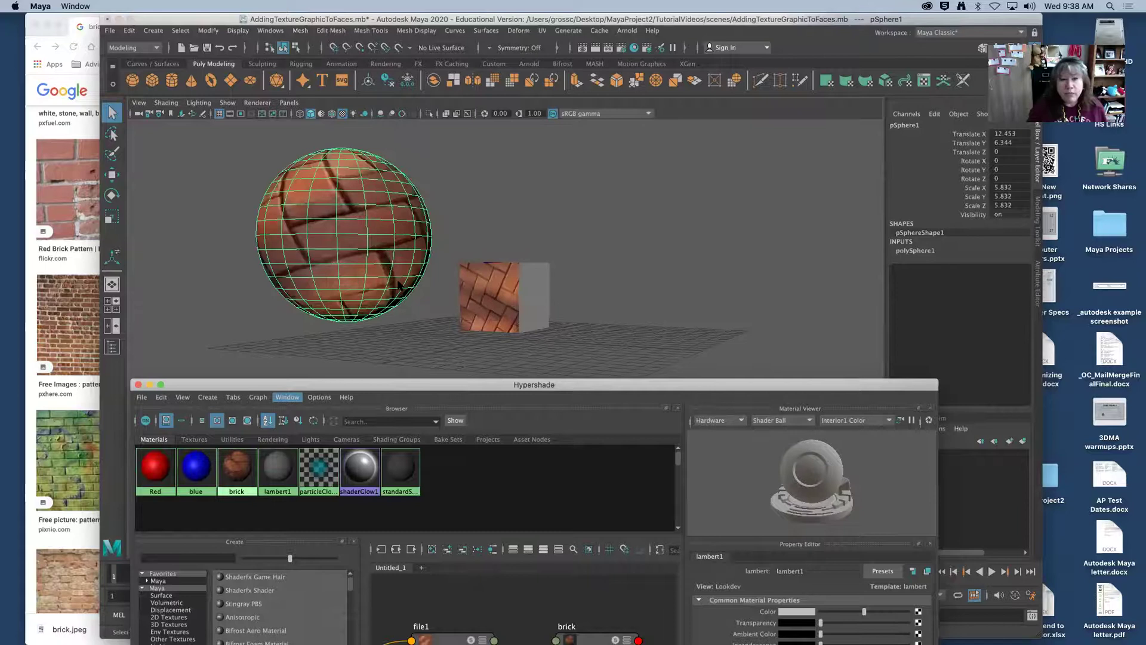
- Apply a Spherical UV projection to the sphere and examine how the brick pattern wraps around it
click(542, 31)
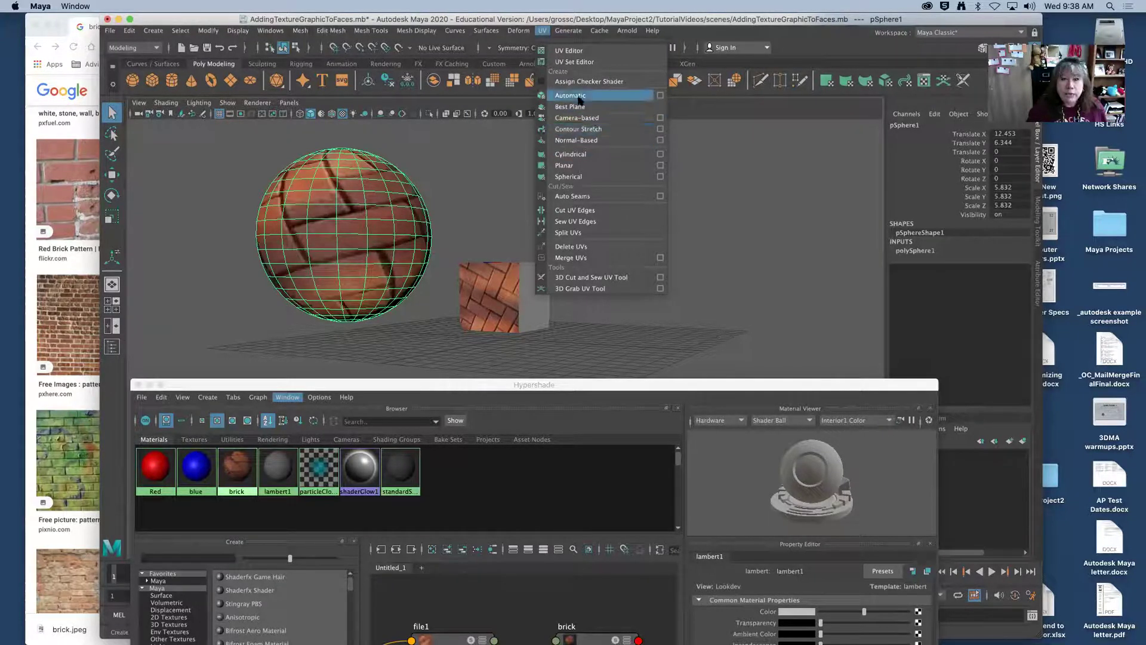
click(570, 176)
alt+drag(452, 202, 499, 224)
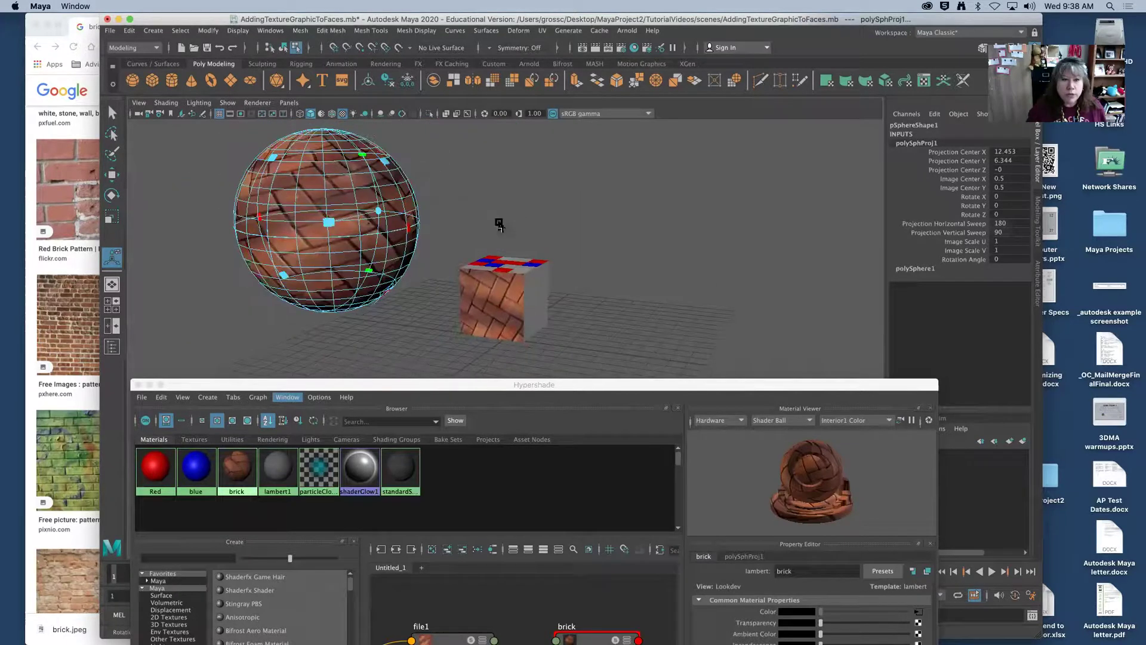
click(476, 205)
alt+drag(414, 274, 365, 257)
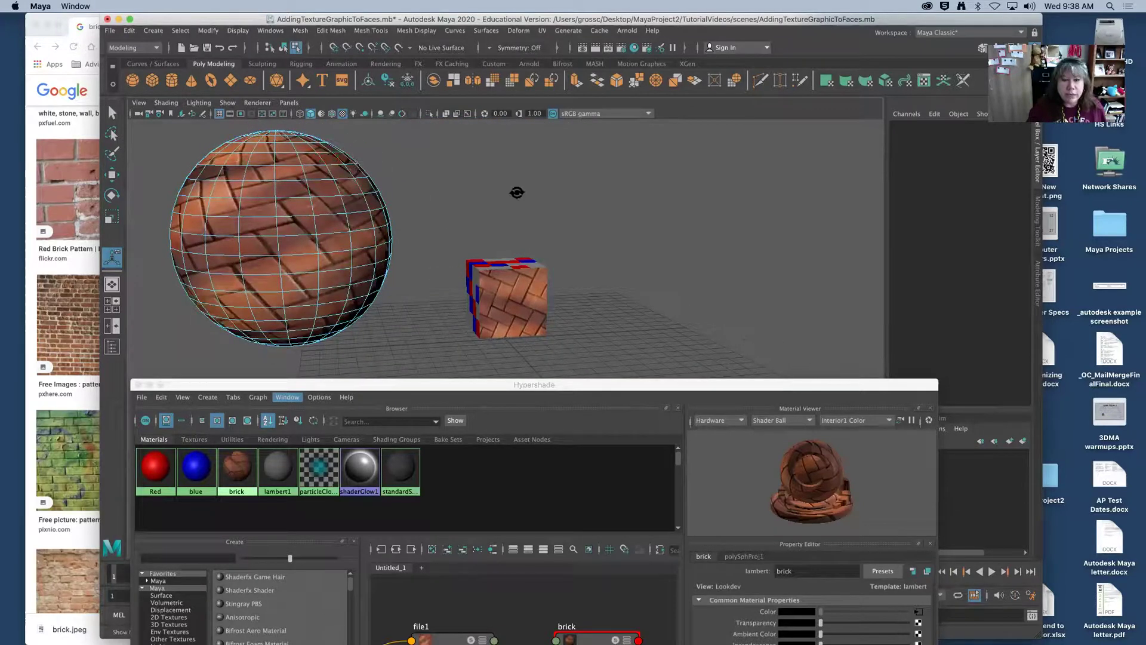
alt+drag(518, 193, 460, 191)
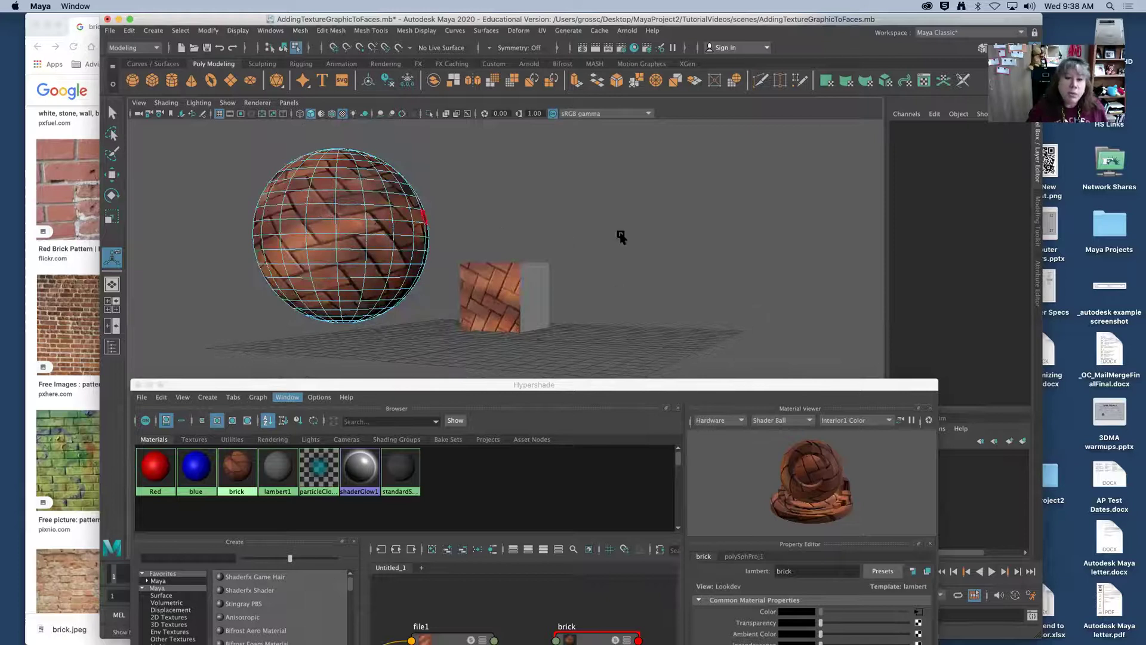
click(542, 31)
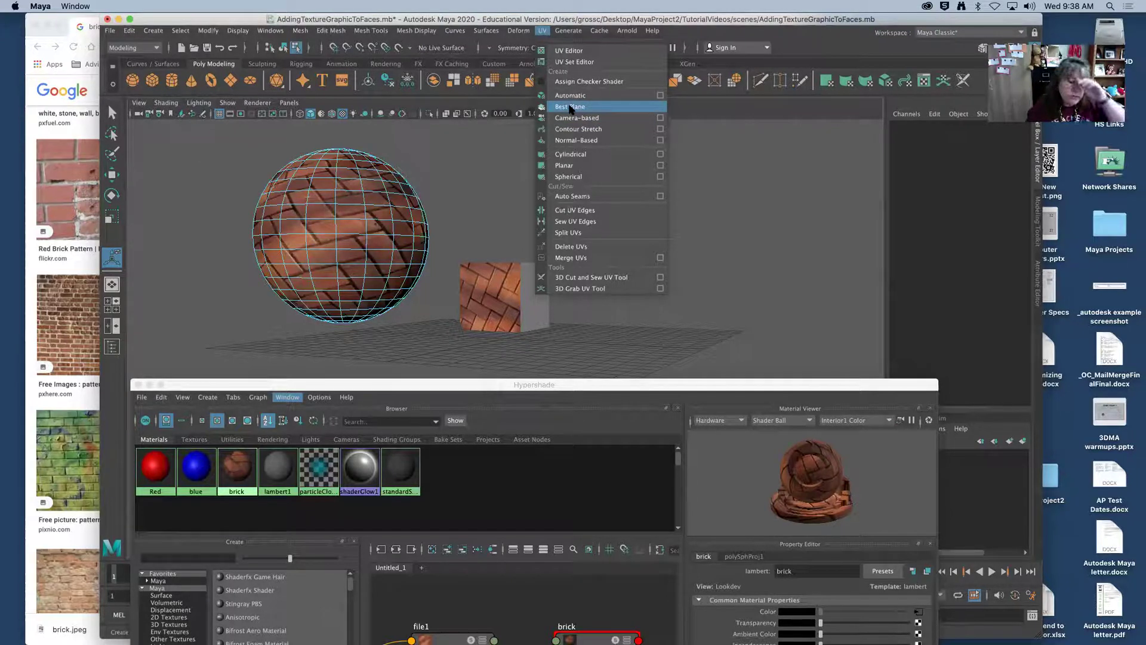
click(481, 193)
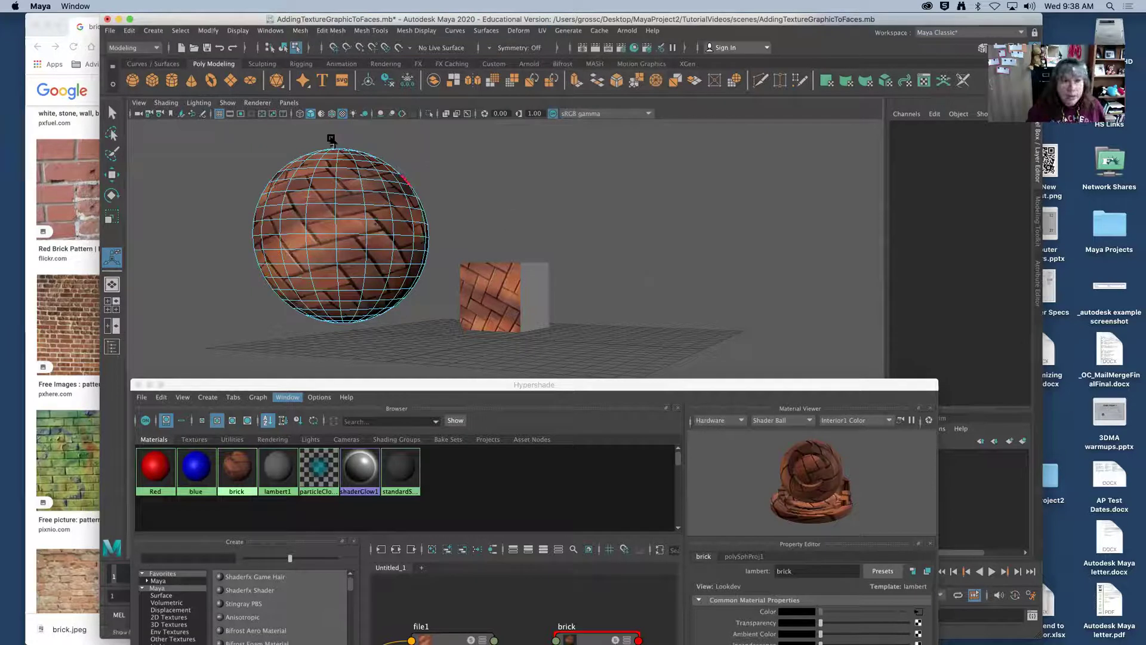
- Create a new polygon cube on the grid beneath the existing cube and return it to object mode
key(super+z)
key(super+z)
key(super+z)
key(super+z)
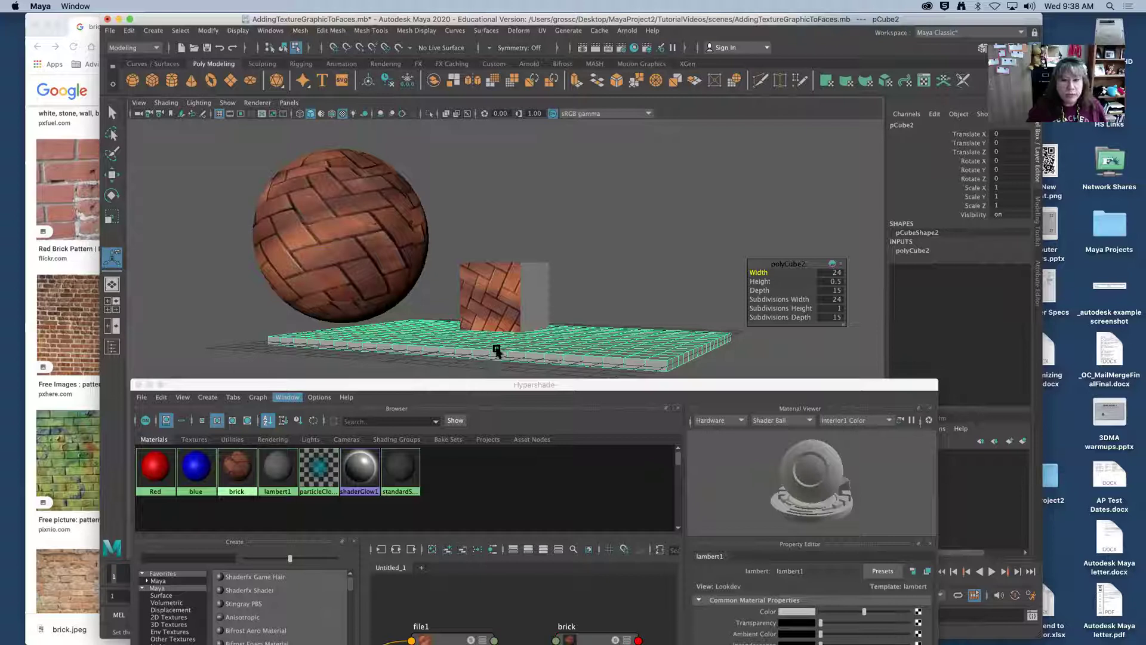
click(562, 348)
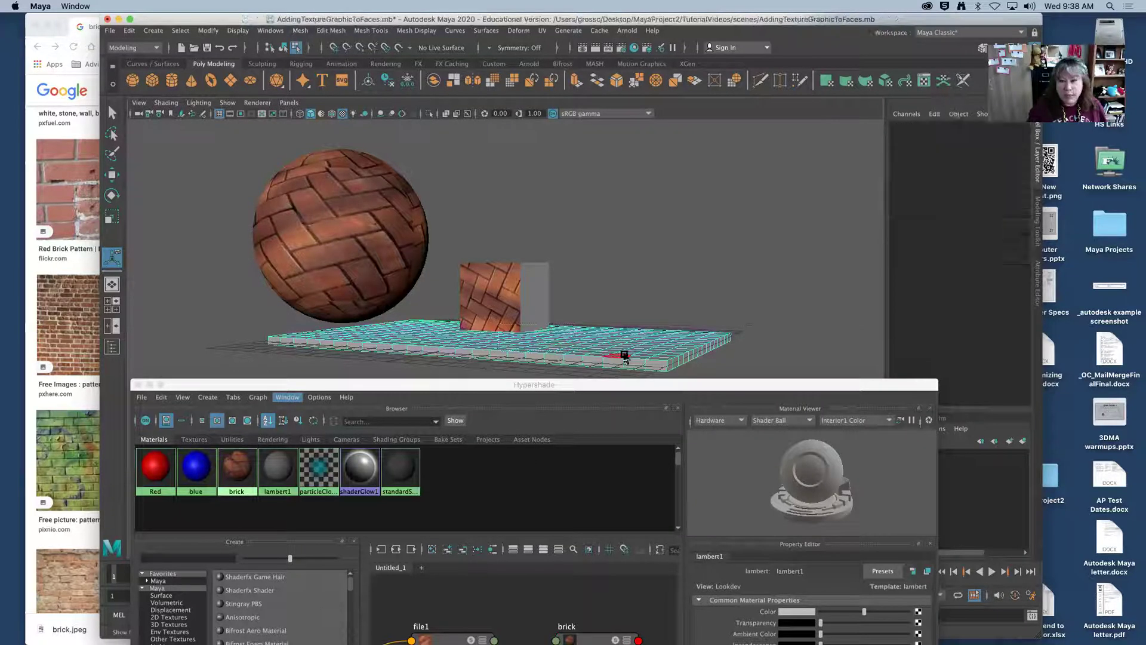
click(618, 356)
right_drag(592, 360, 616, 340)
right_drag(616, 340, 662, 305)
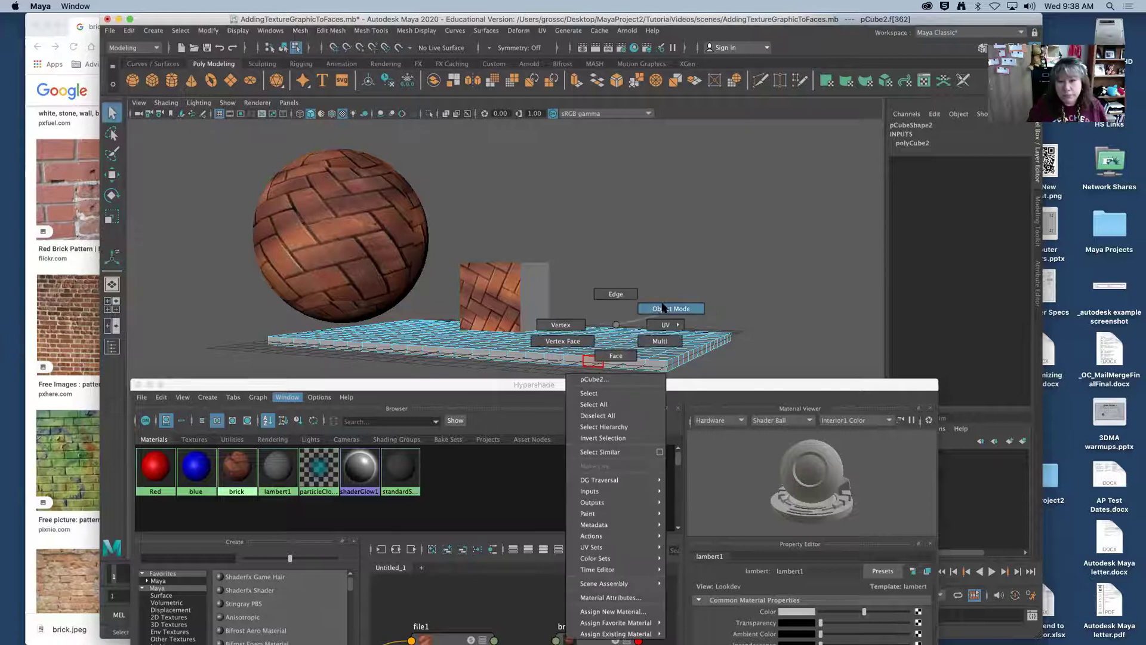
right_drag(748, 320, 748, 321)
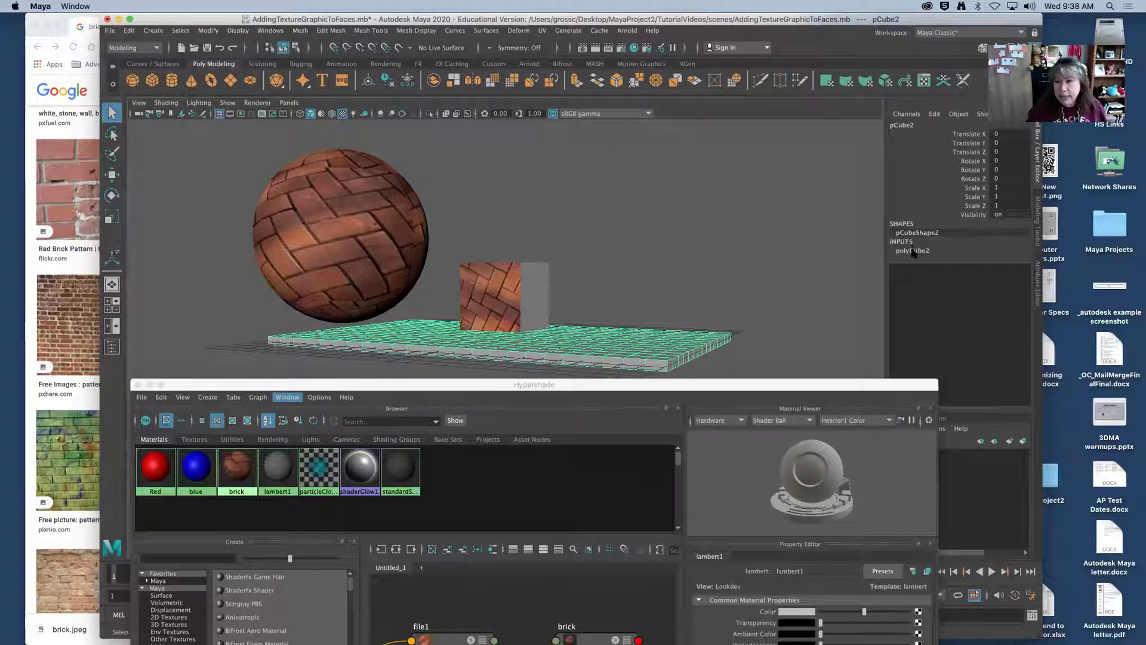
- Set the new cube's width, height and depth to 3 and its width, height and depth subdivisions to 3
click(912, 251)
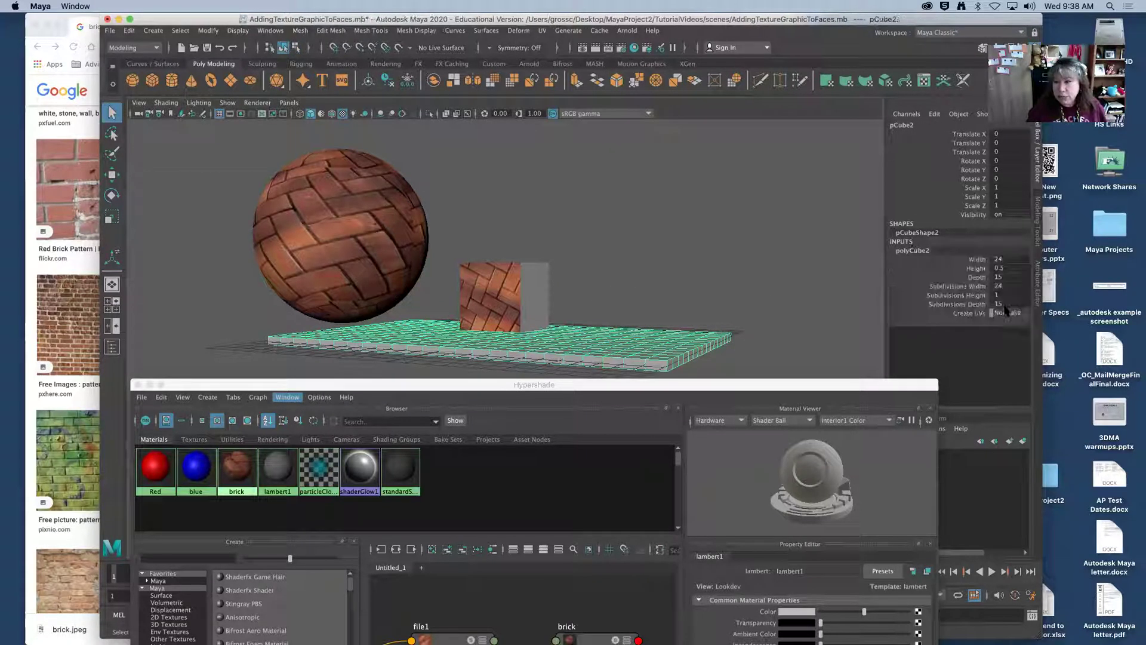
click(1002, 257)
text(3)
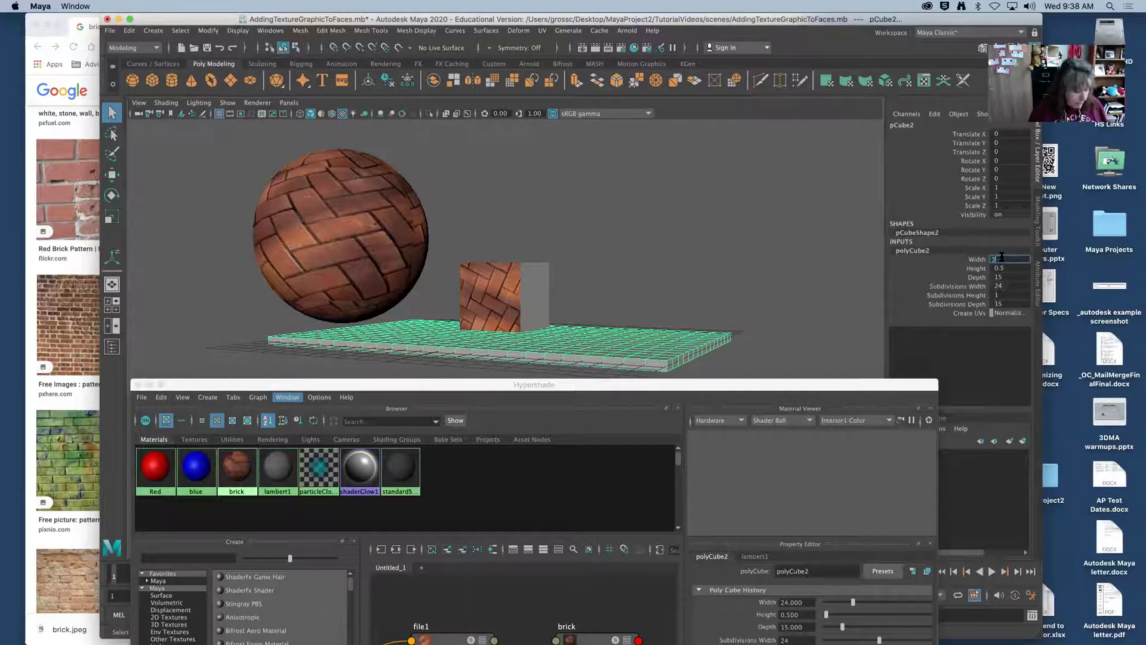
key(Tab)
text(3)
key(Tab)
text(3)
key(Tab)
text(3)
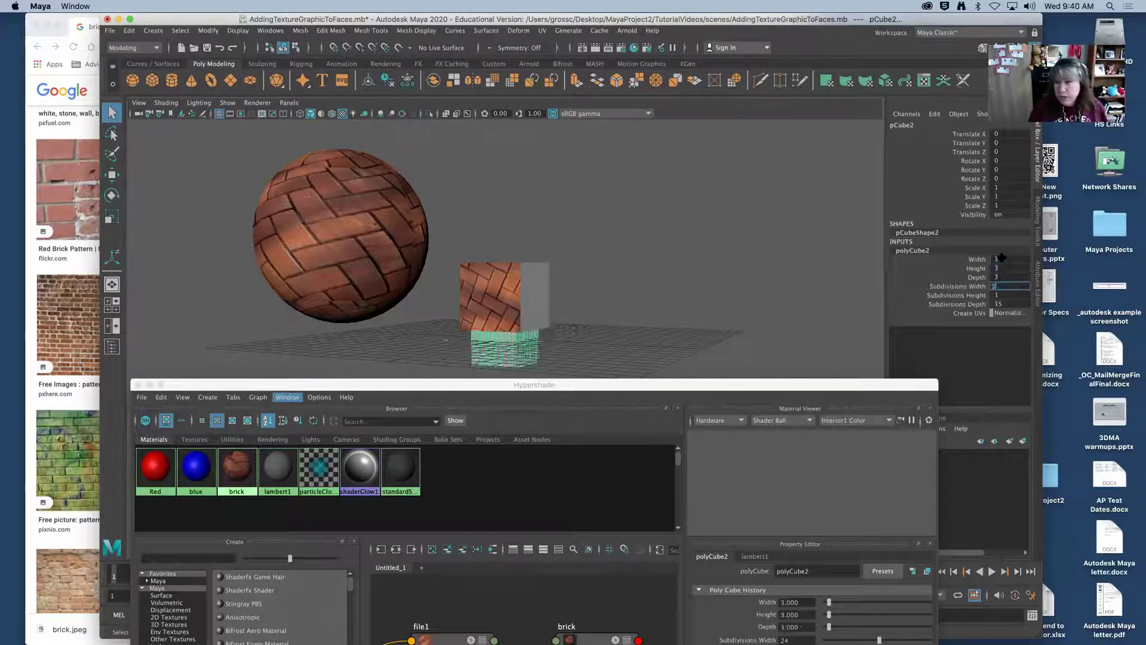
key(Tab)
text(3)
key(Tab)
text(3)
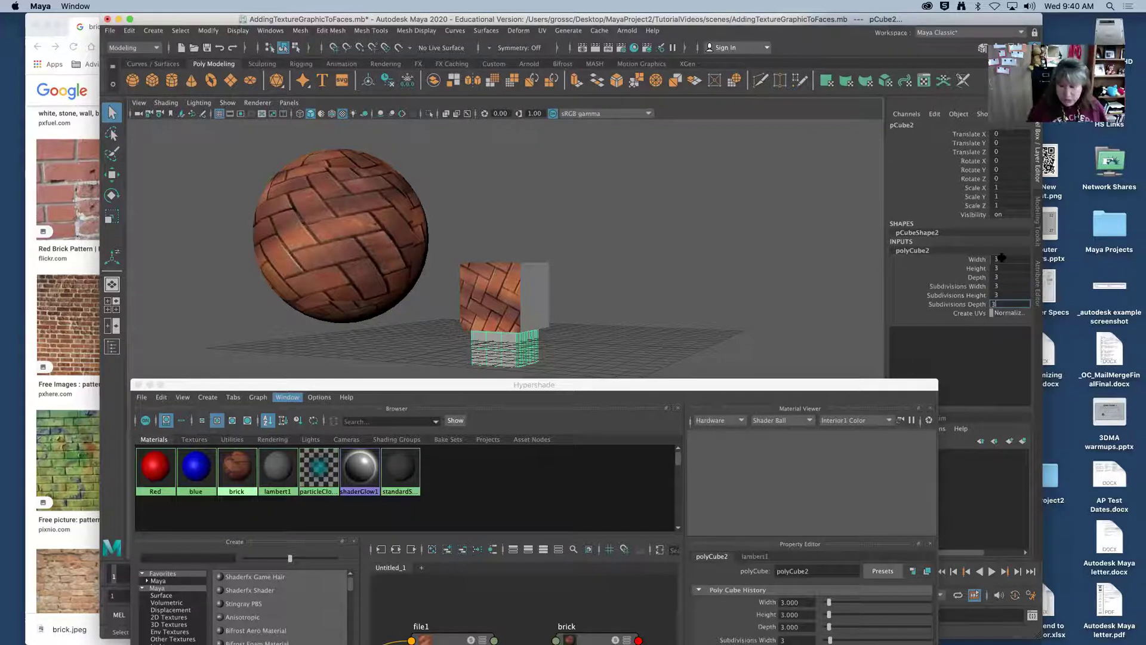
key(Return)
- Move the new cube up and away from the textured cube, to about -9.592 in X and 6.951 in Y
click(112, 175)
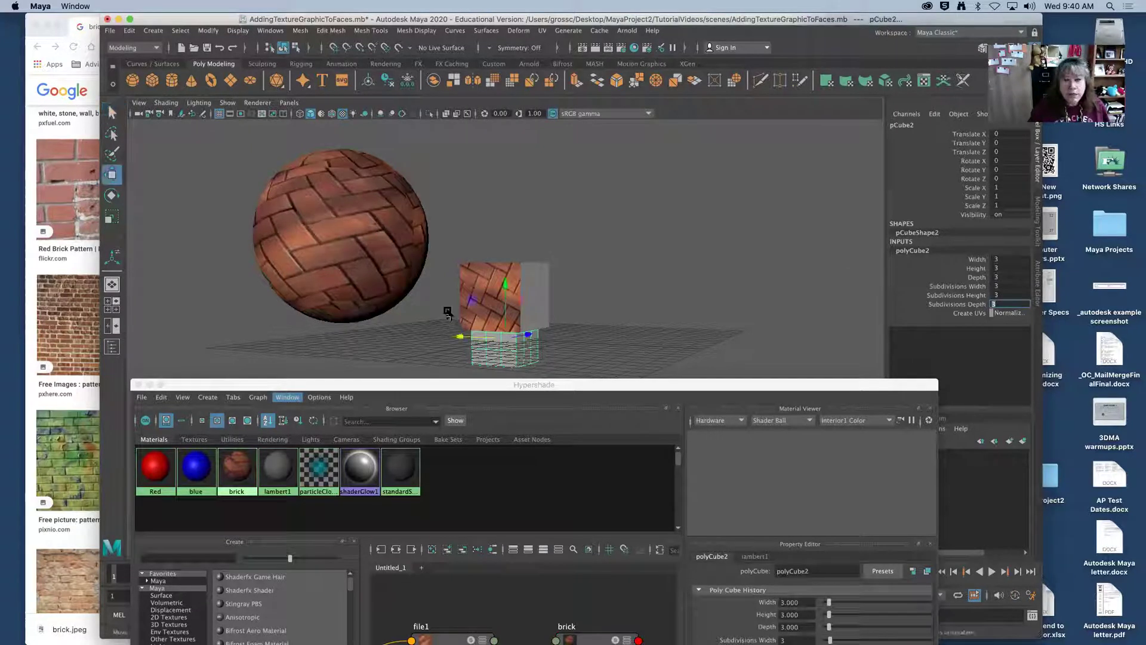
drag(504, 287, 504, 174)
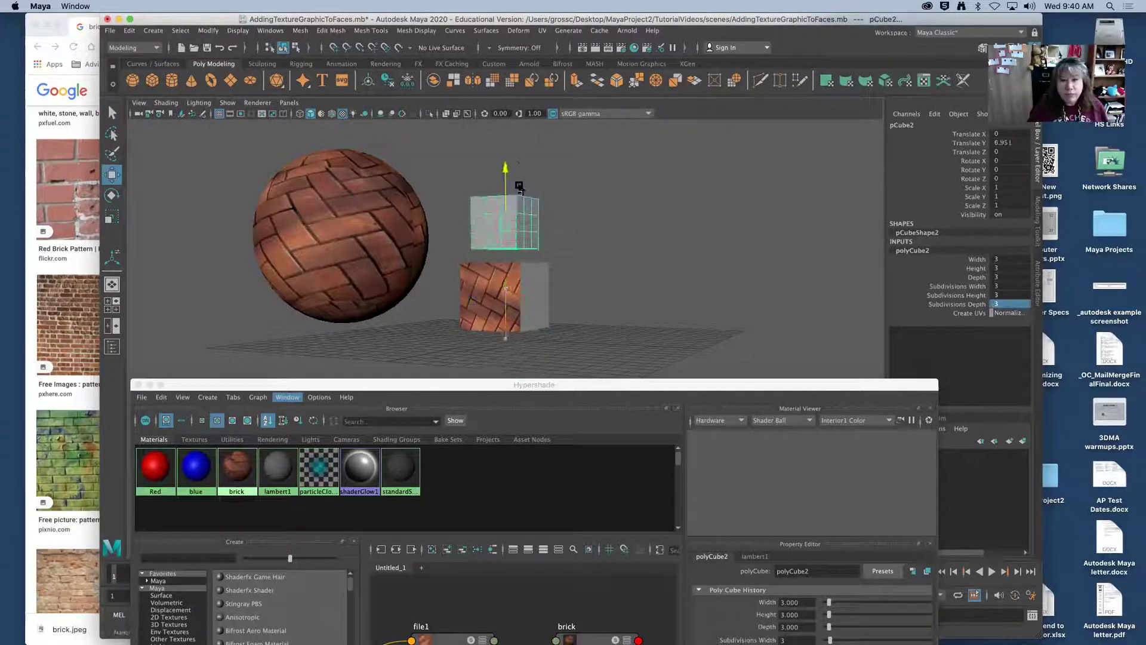
drag(521, 225, 640, 250)
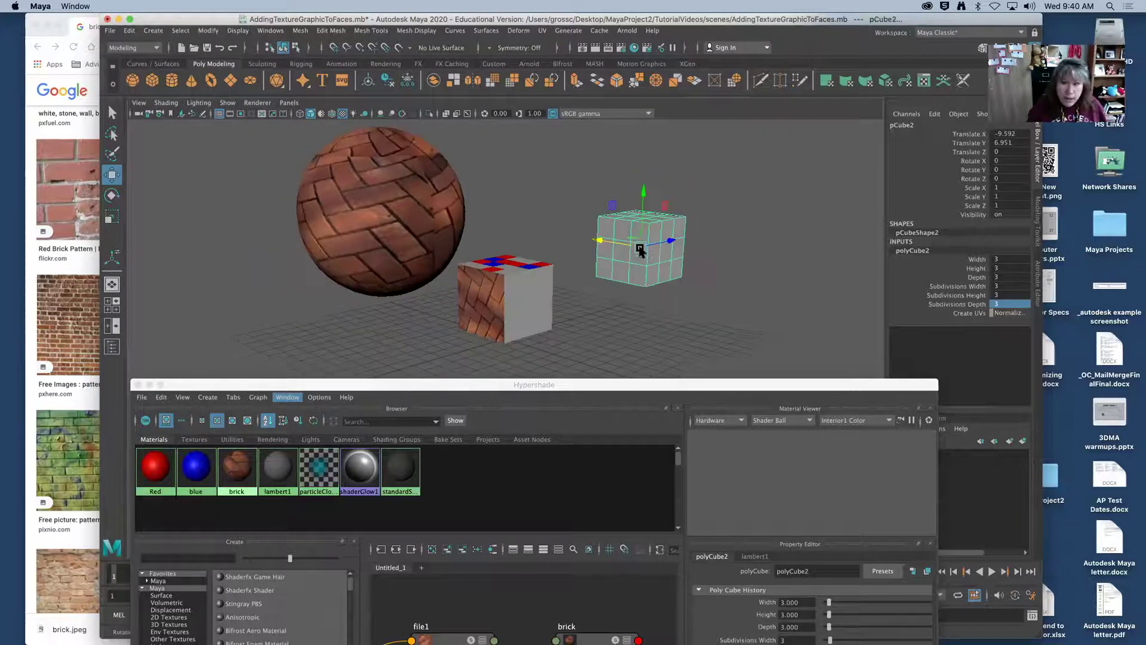
- Switch the new cube to face selection and select all nine faces on each of its two front-facing vertical sides
right_drag(623, 236, 626, 267)
click(609, 228)
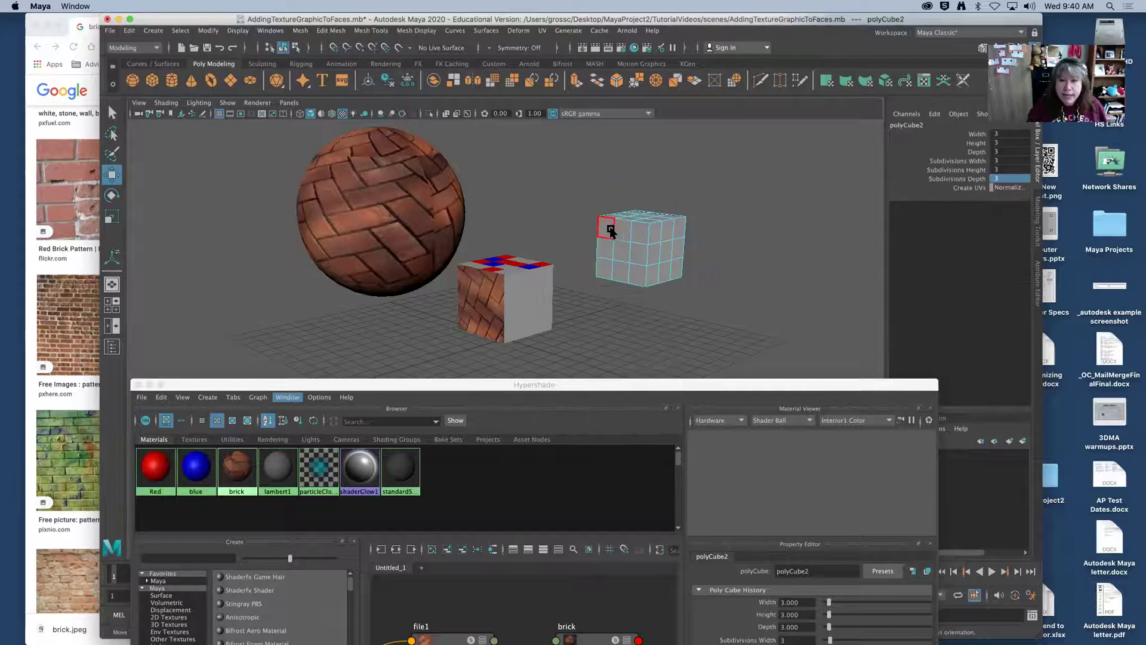
click(610, 231)
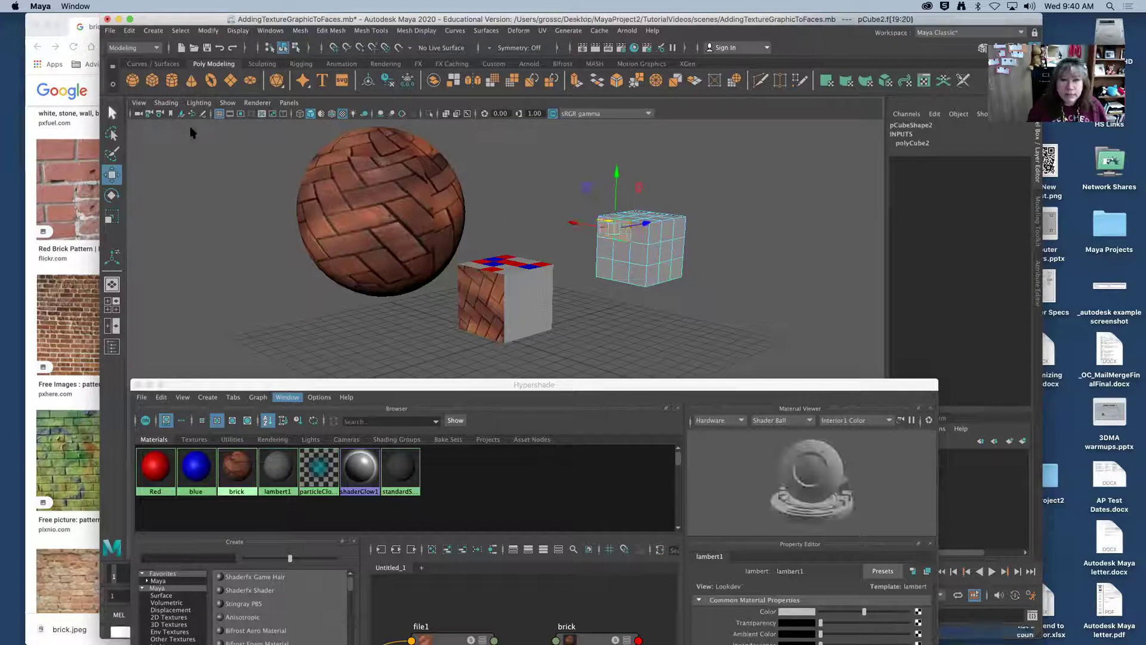
key(q)
shift+click(640, 236)
shift+click(640, 252)
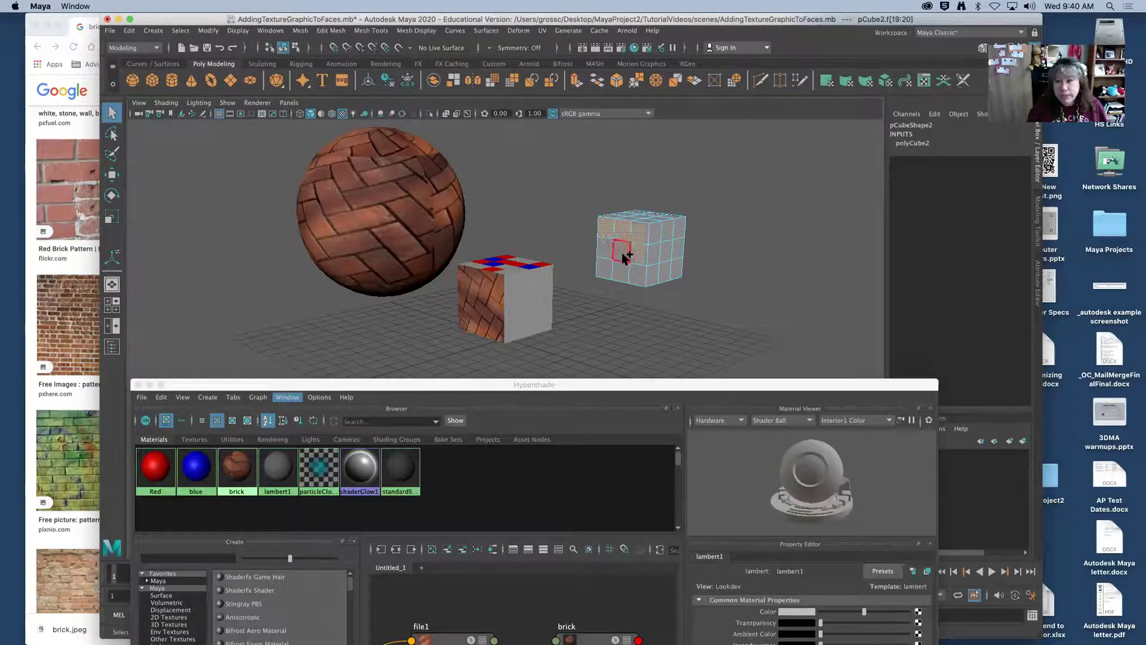
shift+click(621, 252)
shift+click(605, 248)
shift+click(607, 267)
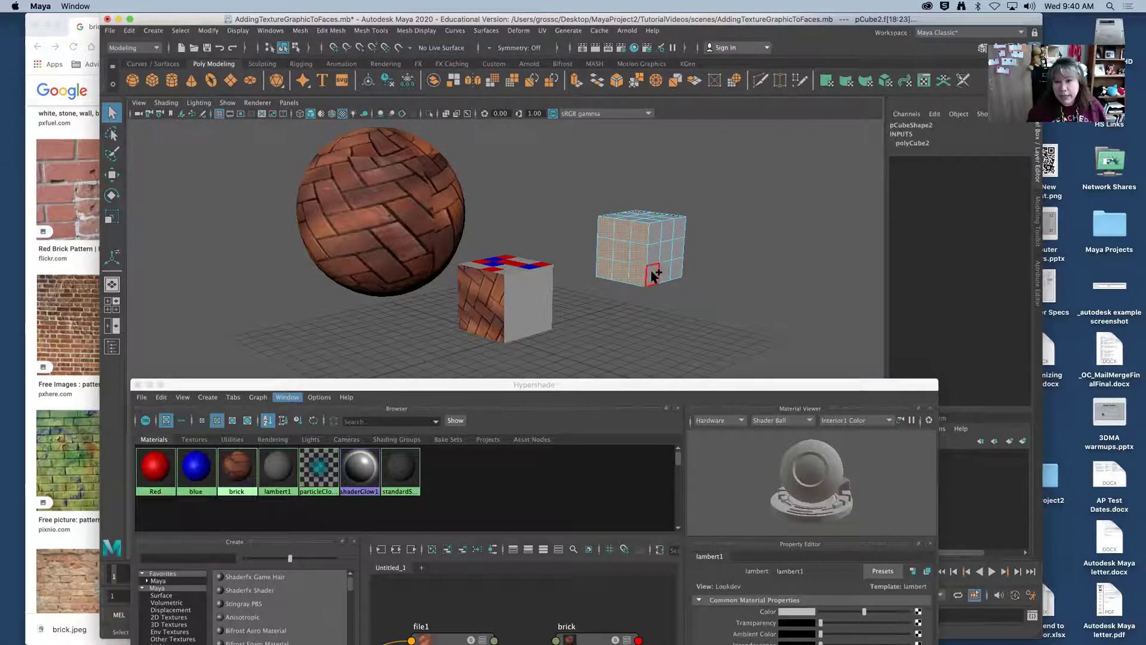
shift+click(654, 274)
shift+click(653, 253)
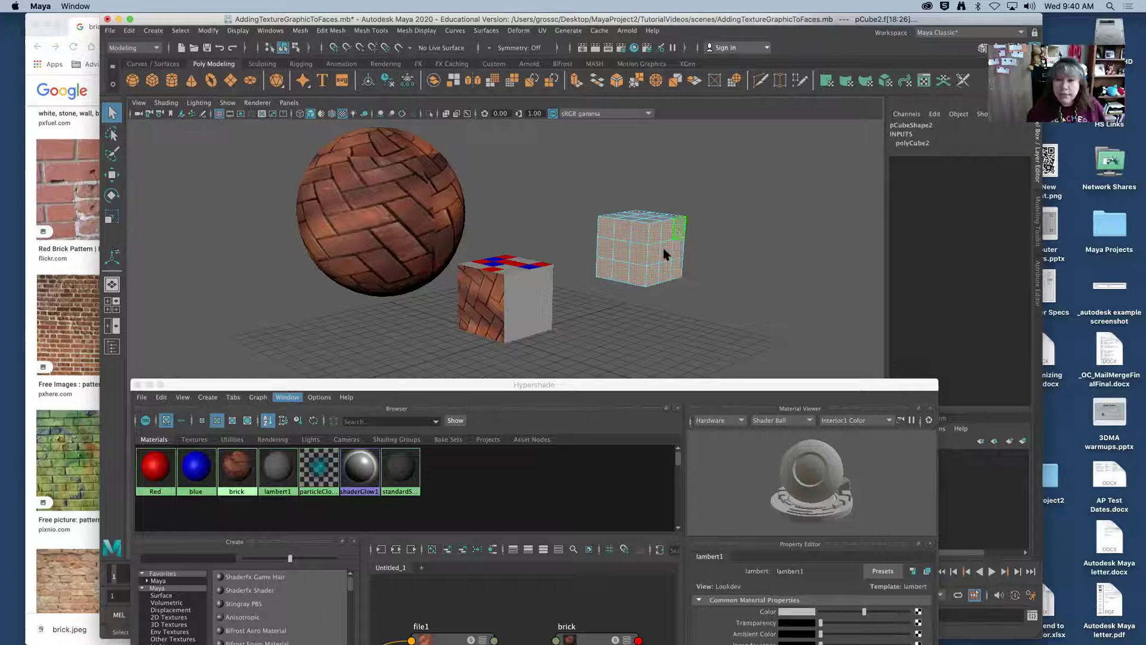
mouse_move(688, 269)
alt+mouse_down()
mouse_move(682, 283)
mouse_move(690, 269)
alt+mouse_up()
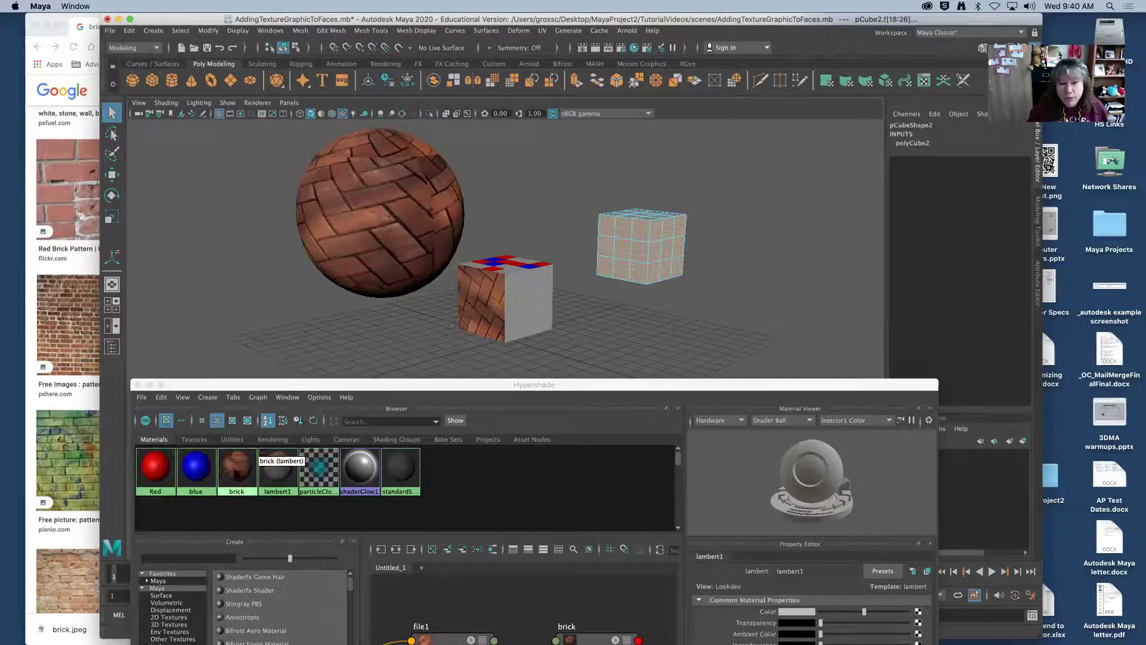
- Assign the brick material to the selected faces of the new cube and clear the selection
right_click(236, 472)
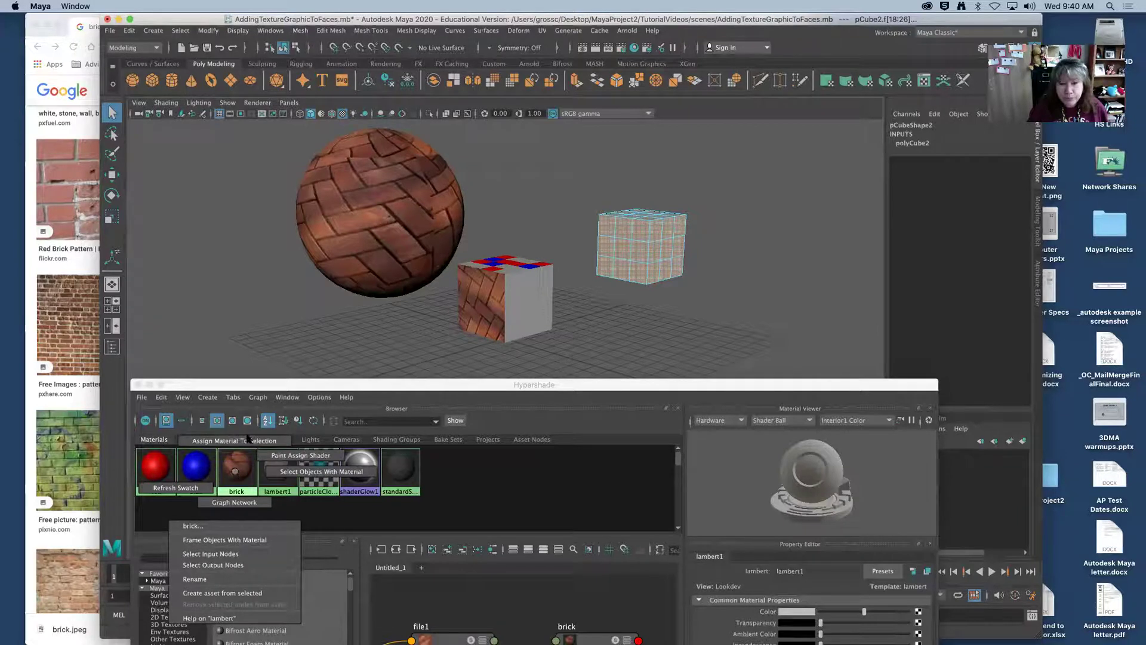
click(248, 441)
click(723, 263)
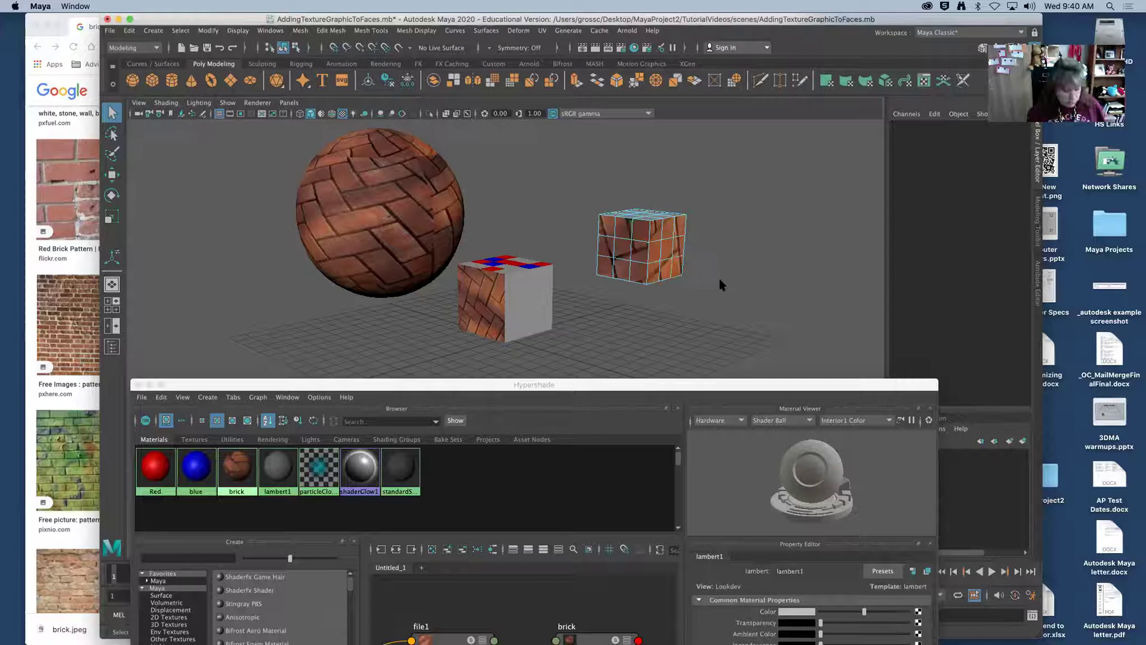
- Select every object and face that uses the brick material
mouse_move(705, 283)
alt+mouse_down()
mouse_move(691, 284)
mouse_move(727, 277)
mouse_move(715, 272)
alt+mouse_up()
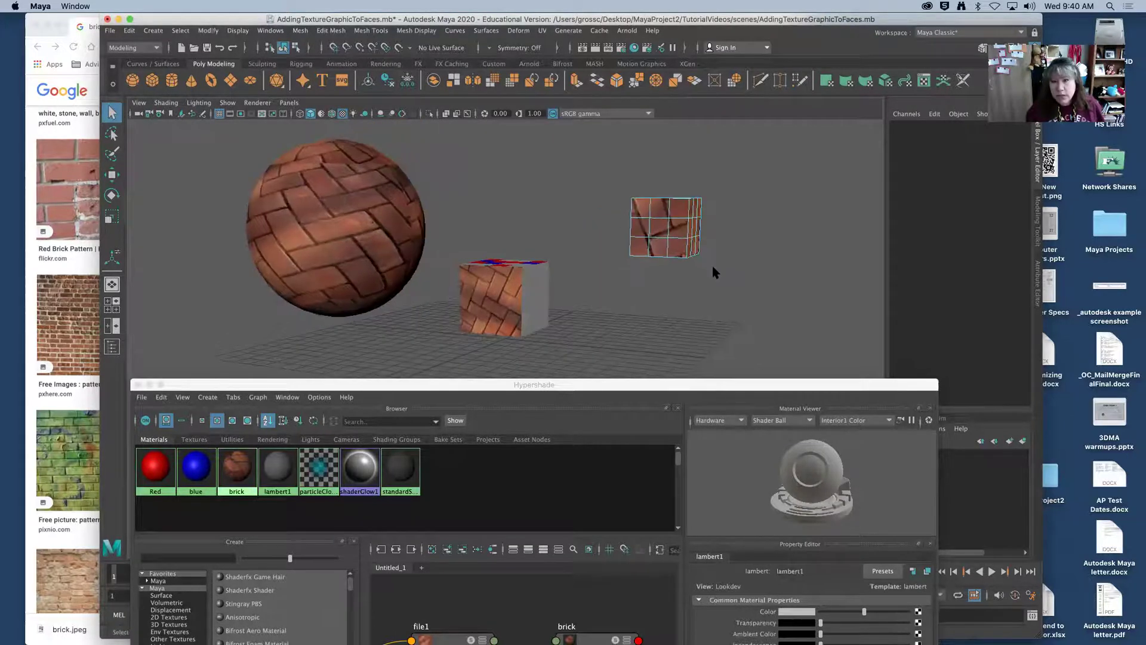
right_click(230, 472)
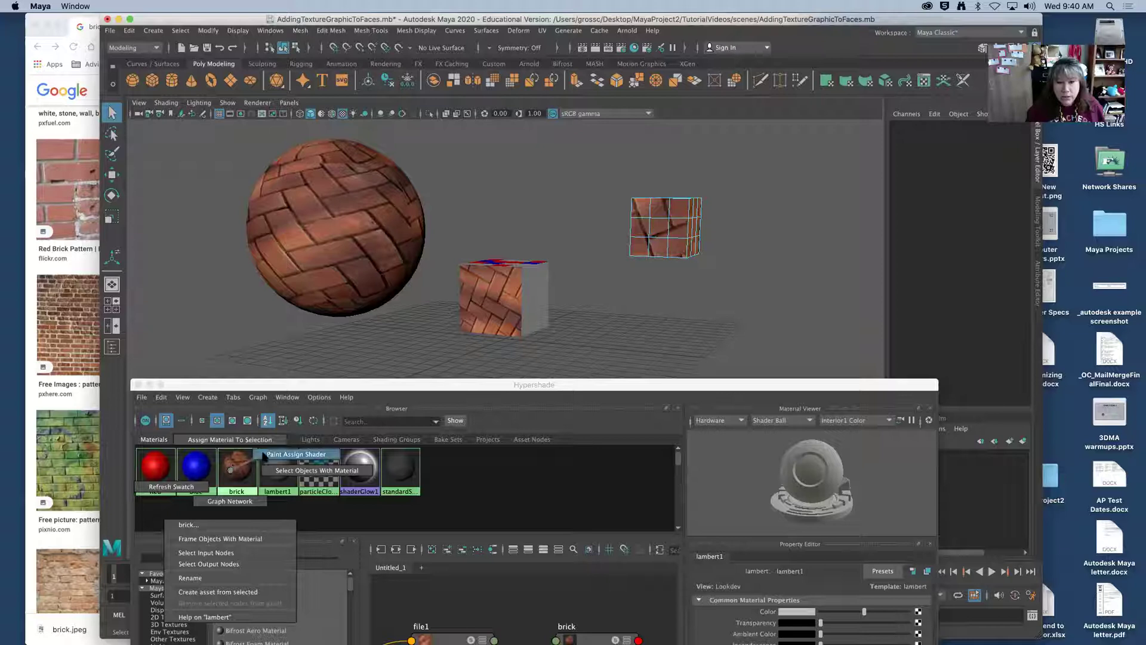
click(278, 470)
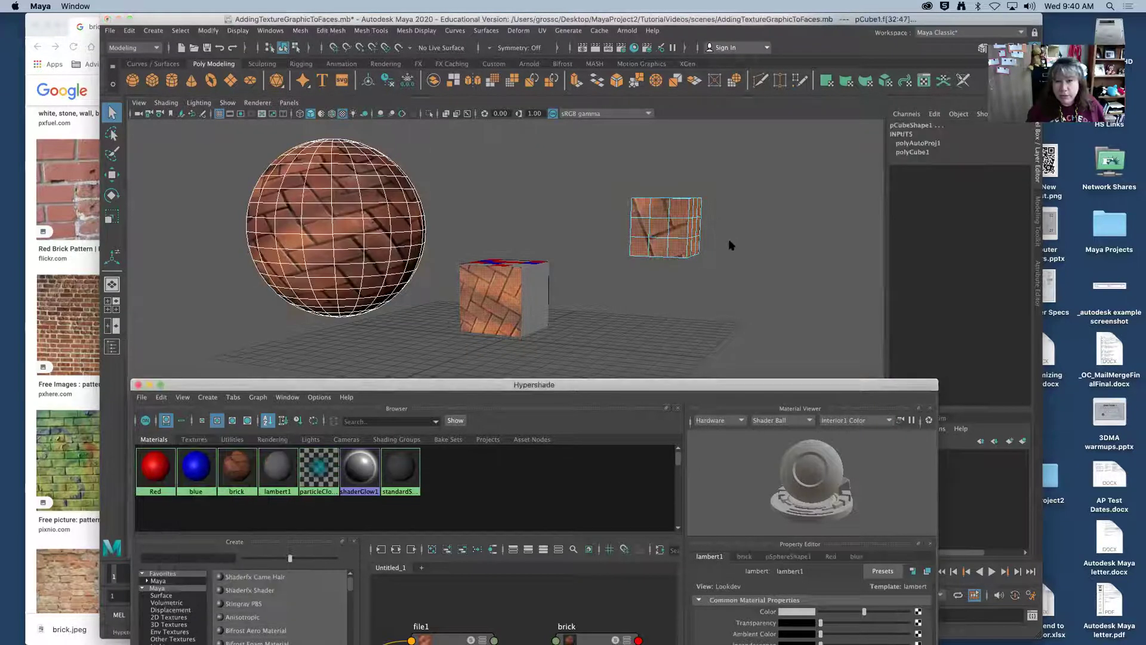
click(691, 264)
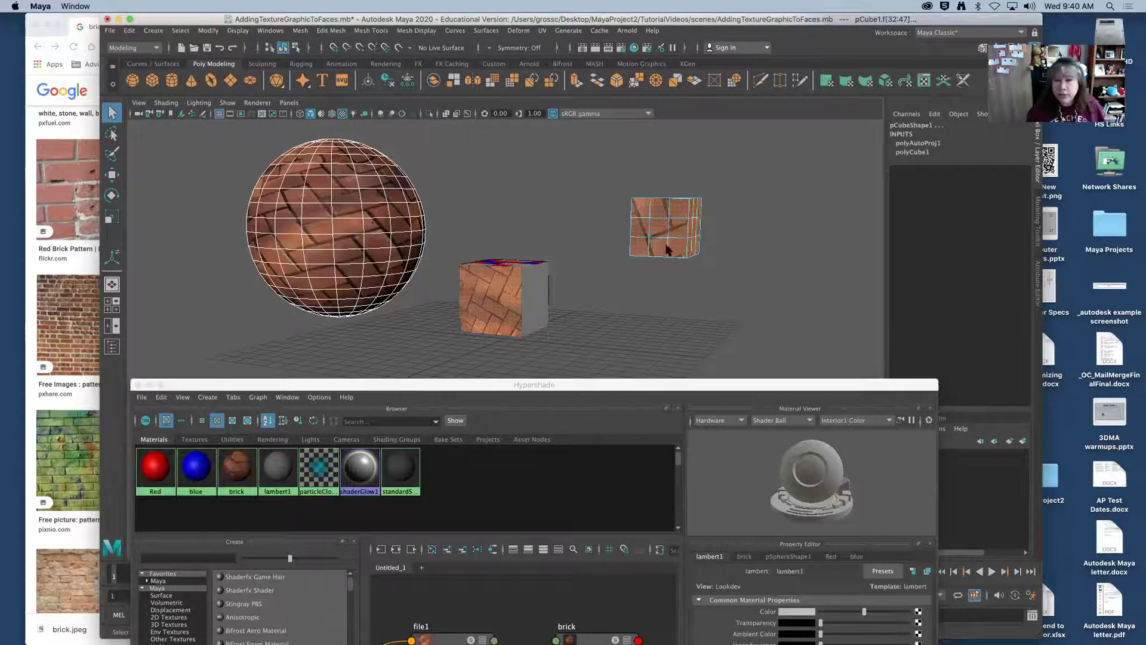
- Select all nine faces on the left-hand vertical side of the new cube
click(640, 246)
shift+click(641, 227)
shift+click(643, 202)
shift+click(659, 206)
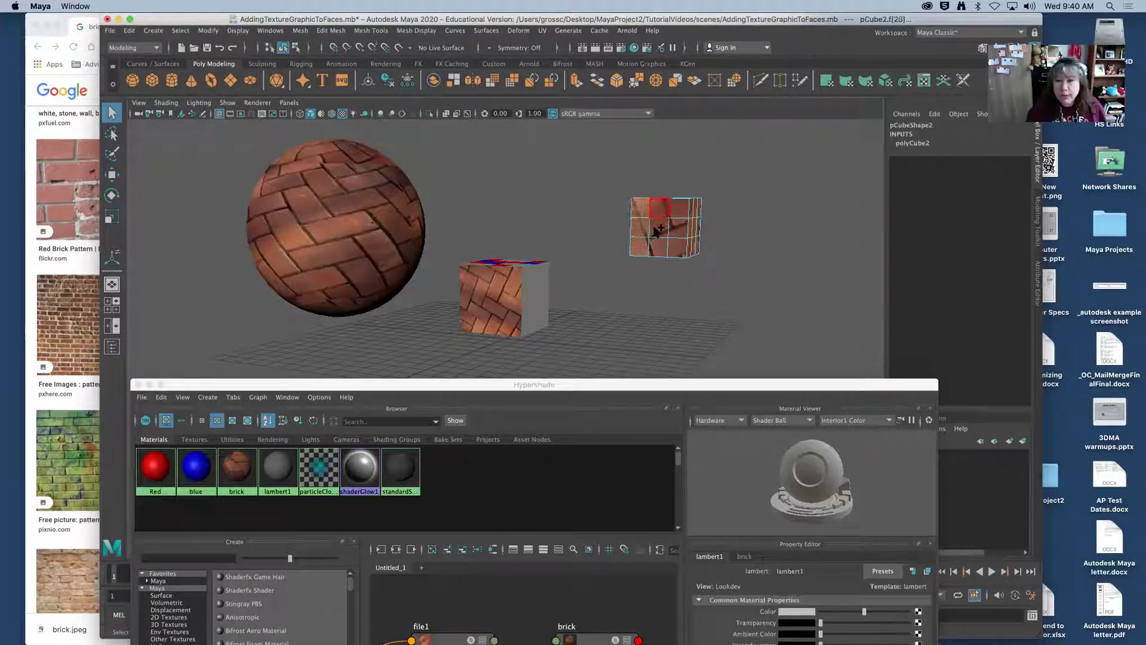
shift+click(655, 225)
shift+click(657, 247)
shift+click(677, 244)
shift+click(679, 228)
shift+click(679, 213)
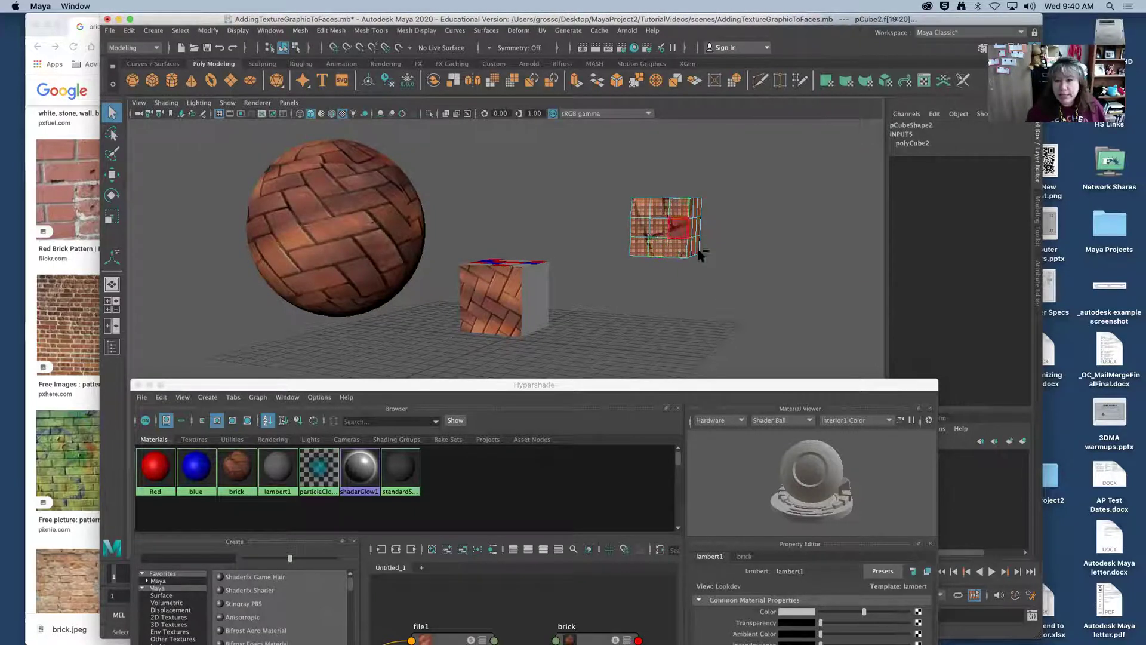
- Add all faces of the new cube's right-hand vertical side to the face selection
alt+drag(744, 287, 696, 266)
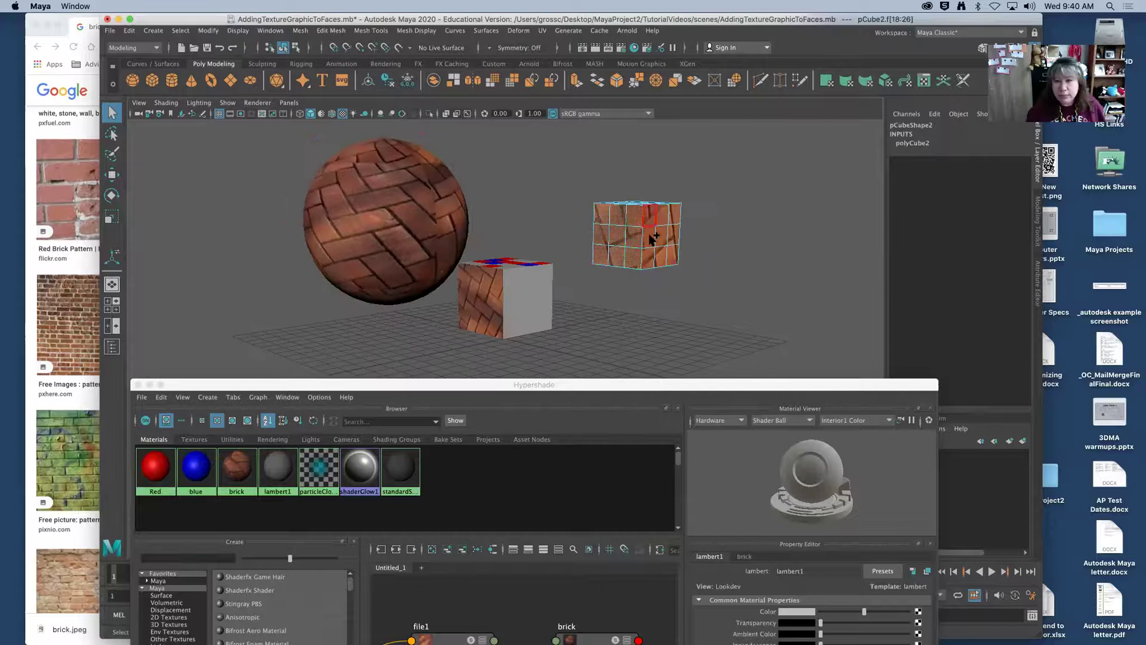
shift+click(649, 235)
shift+click(649, 255)
shift+click(665, 256)
shift+click(663, 234)
shift+click(664, 216)
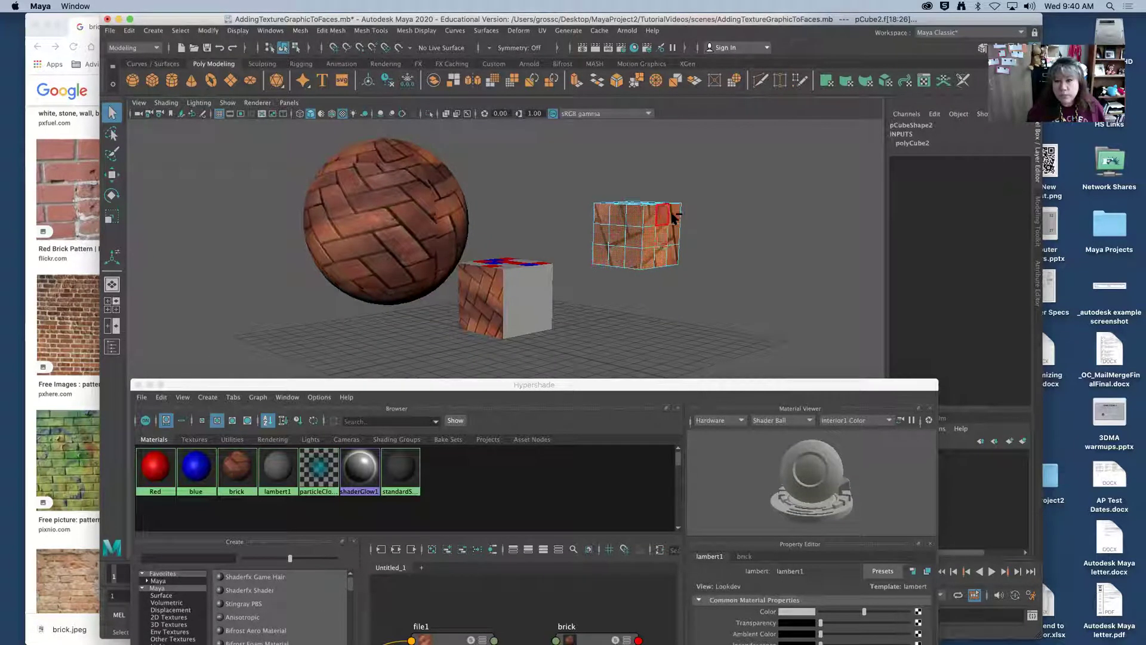
mouse_move(718, 273)
alt+mouse_down()
mouse_move(717, 292)
mouse_move(721, 258)
alt+mouse_up()
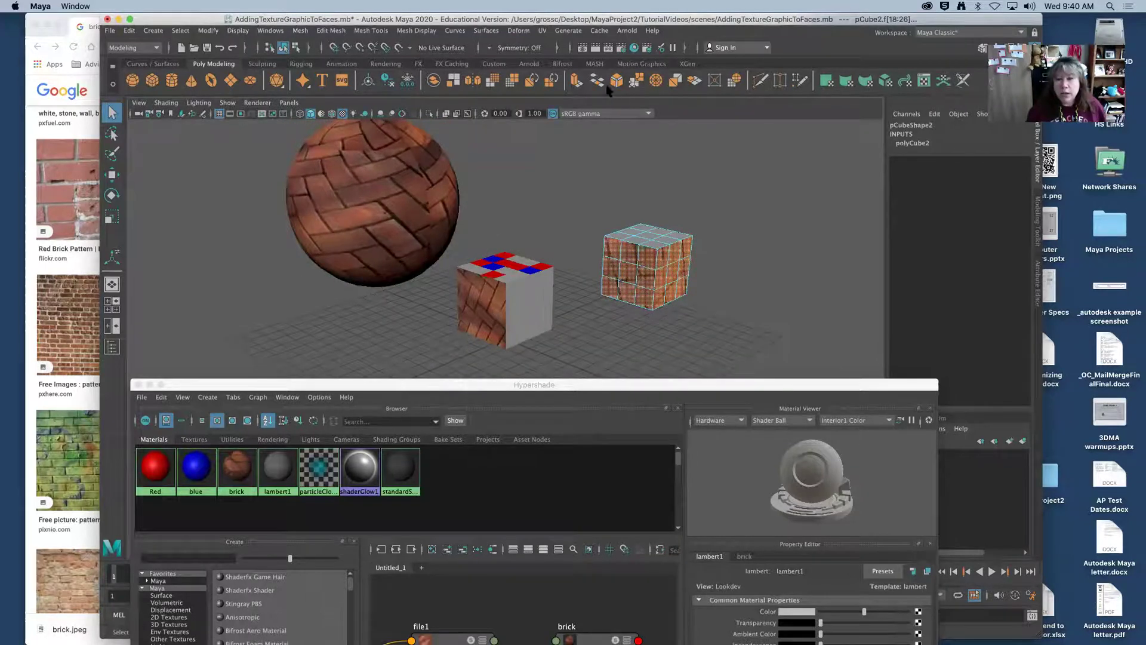
- Try Best Plane and Planar UV projections on the faces of the new cube's two brick sides
click(543, 32)
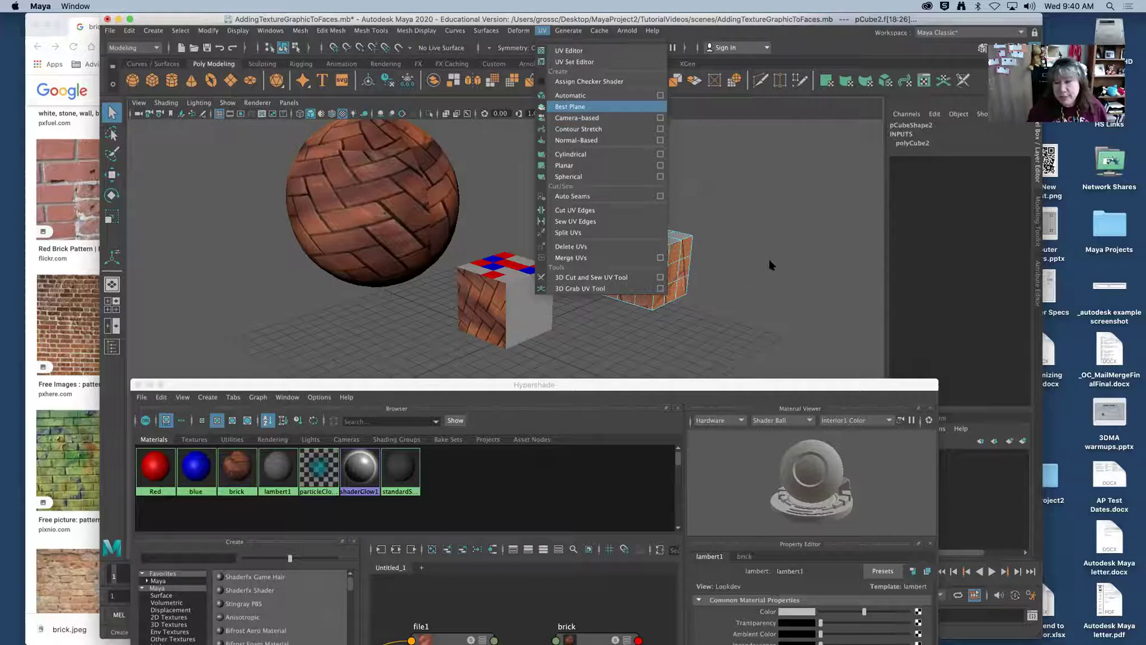
key(Return)
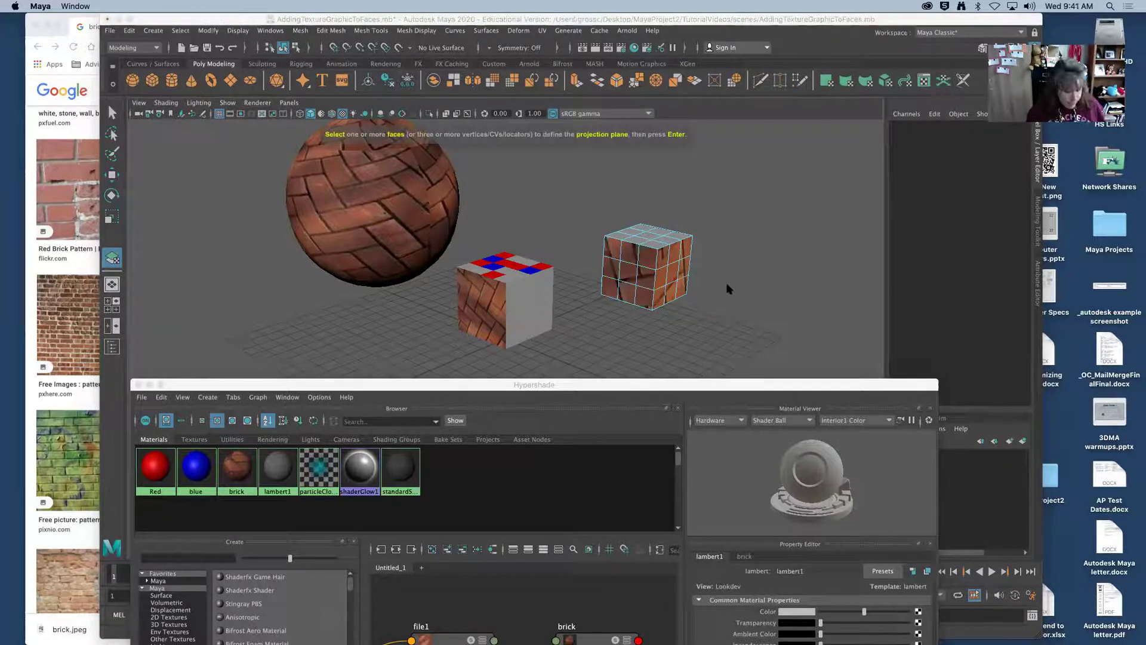
alt+drag(722, 280, 746, 275)
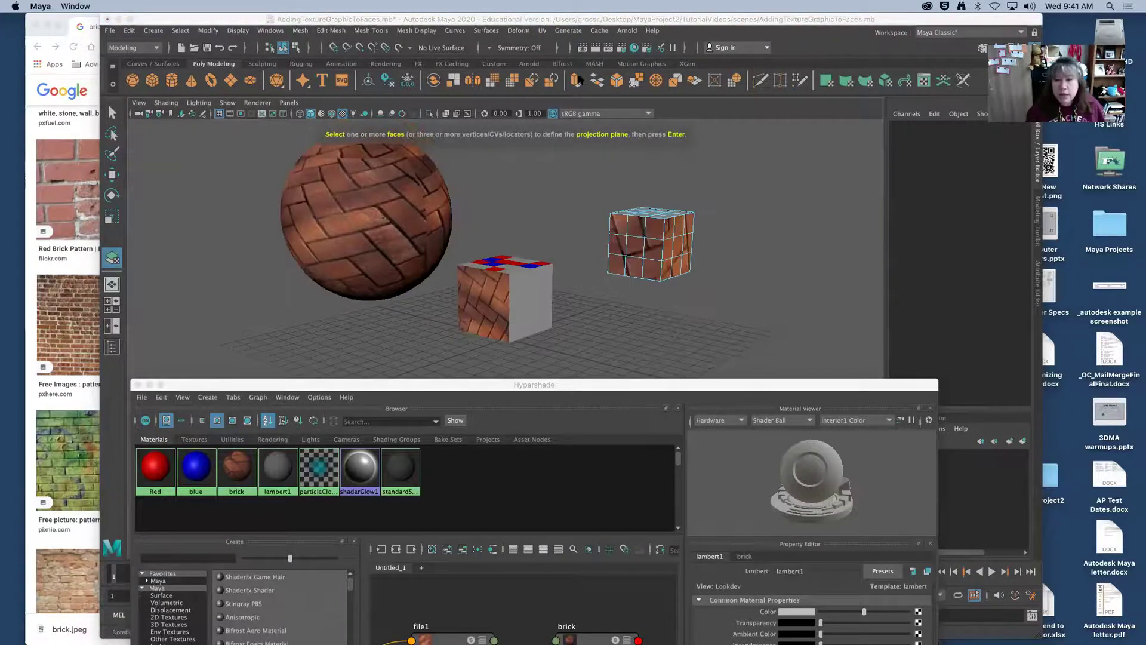
click(543, 30)
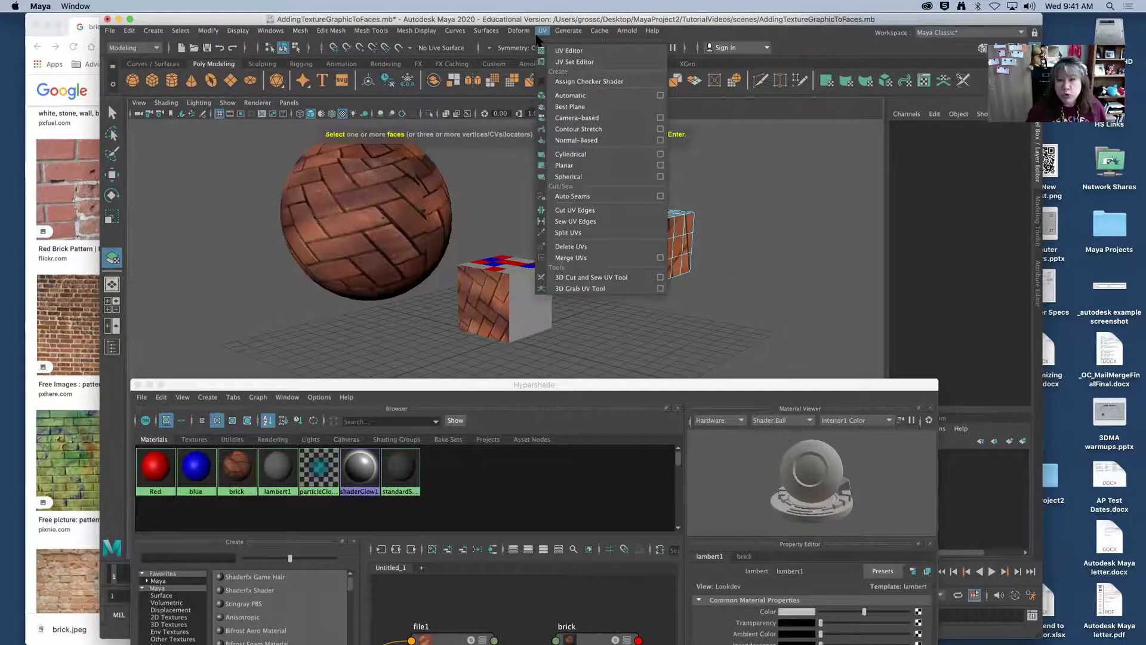
click(578, 166)
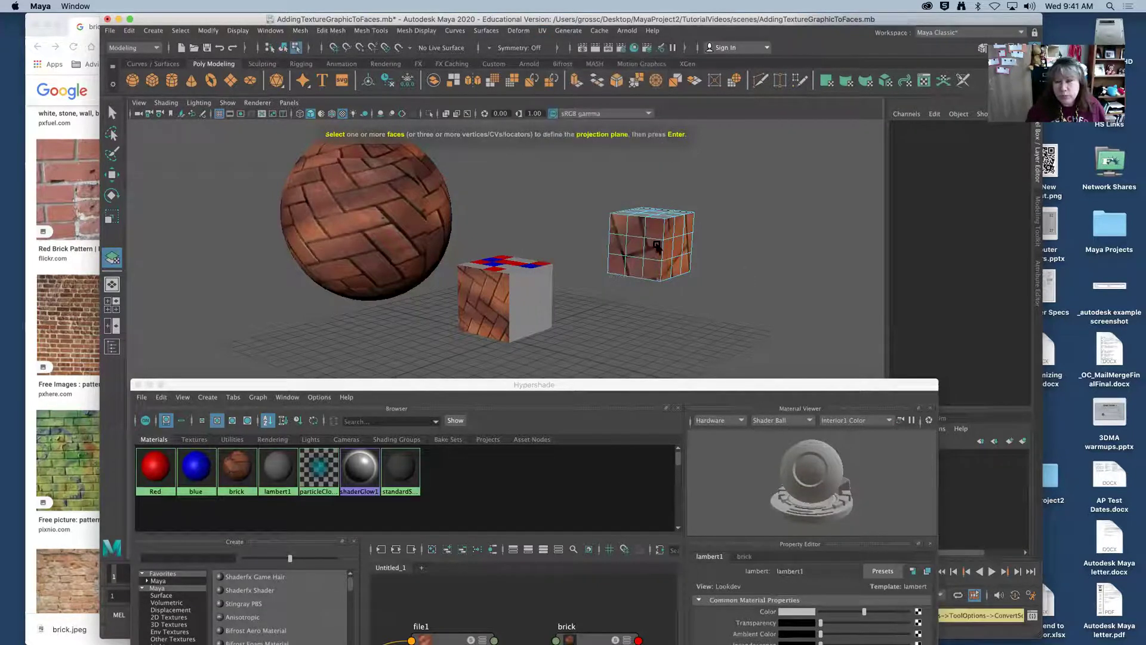
- Reselect the nine faces on the new cube's left-hand brick side
mouse_move(729, 268)
alt+mouse_down()
mouse_move(739, 264)
mouse_move(721, 273)
alt+mouse_up()
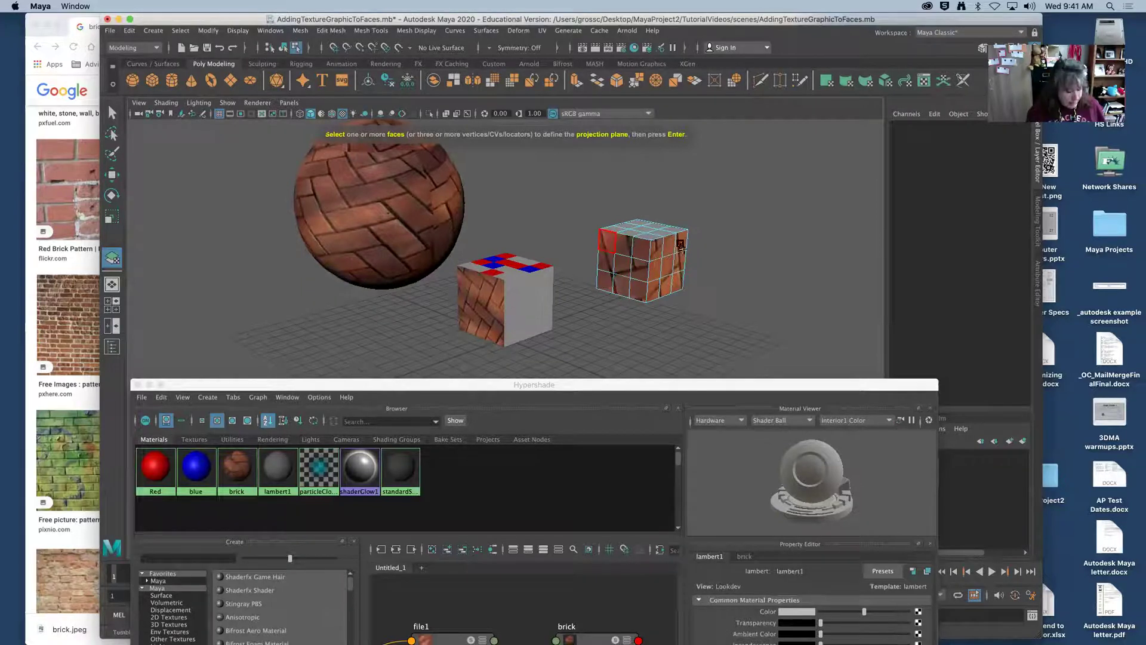
click(612, 244)
shift+click(622, 249)
shift+click(612, 265)
shift+click(622, 267)
shift+click(640, 270)
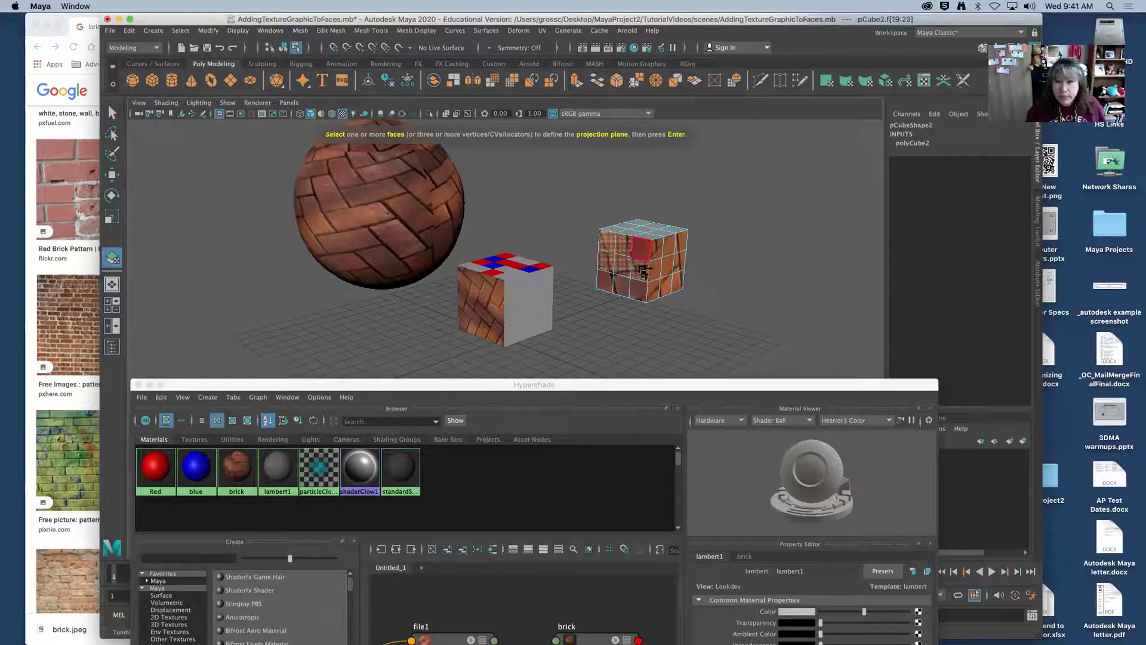
shift+click(641, 251)
shift+click(637, 289)
shift+click(621, 287)
shift+click(605, 288)
- Add the right-hand side's faces to the selection and apply a Planar UV projection to both brick sides of the new cube
shift+click(654, 290)
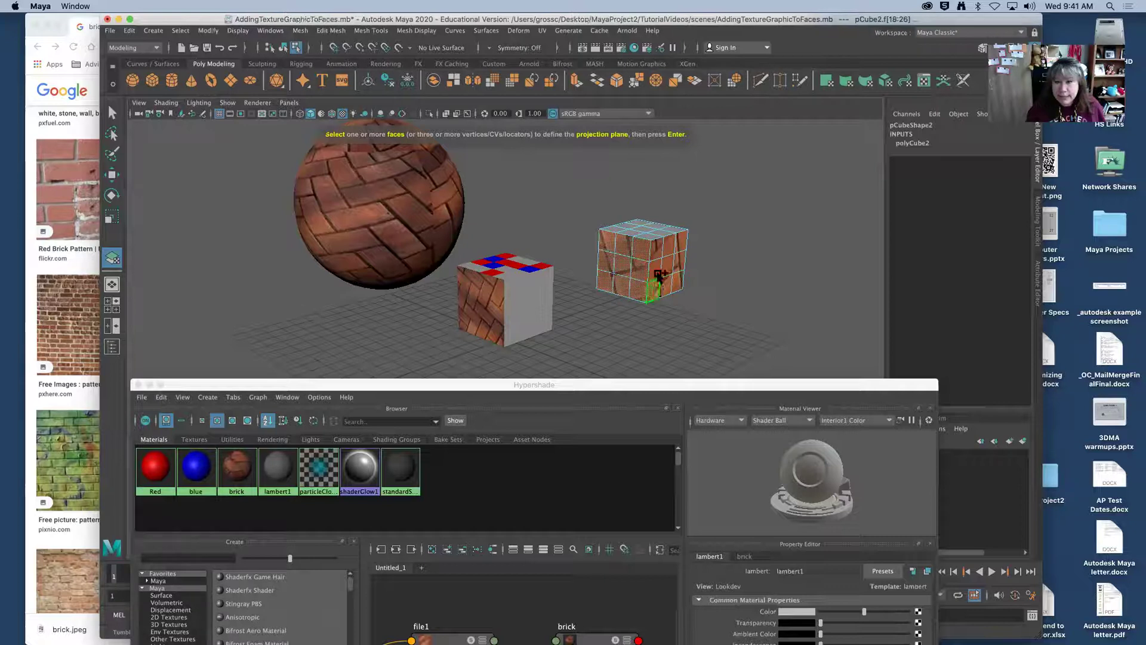
shift+click(656, 269)
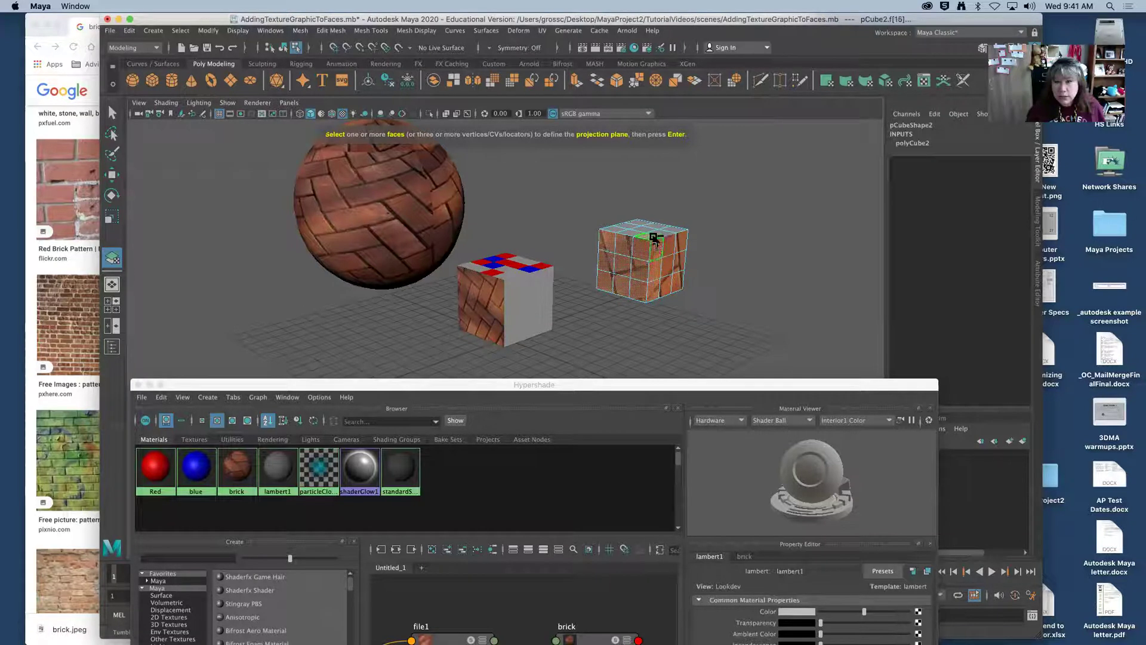
shift+click(654, 237)
shift+click(669, 250)
shift+click(668, 268)
shift+click(666, 285)
shift+click(678, 281)
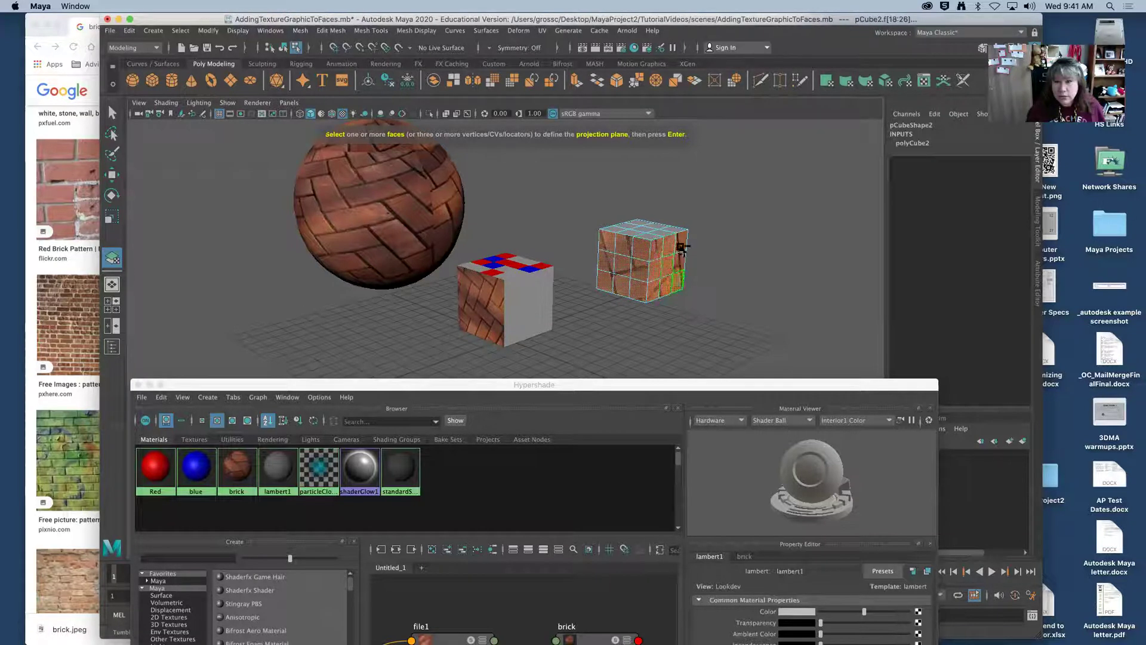
click(542, 31)
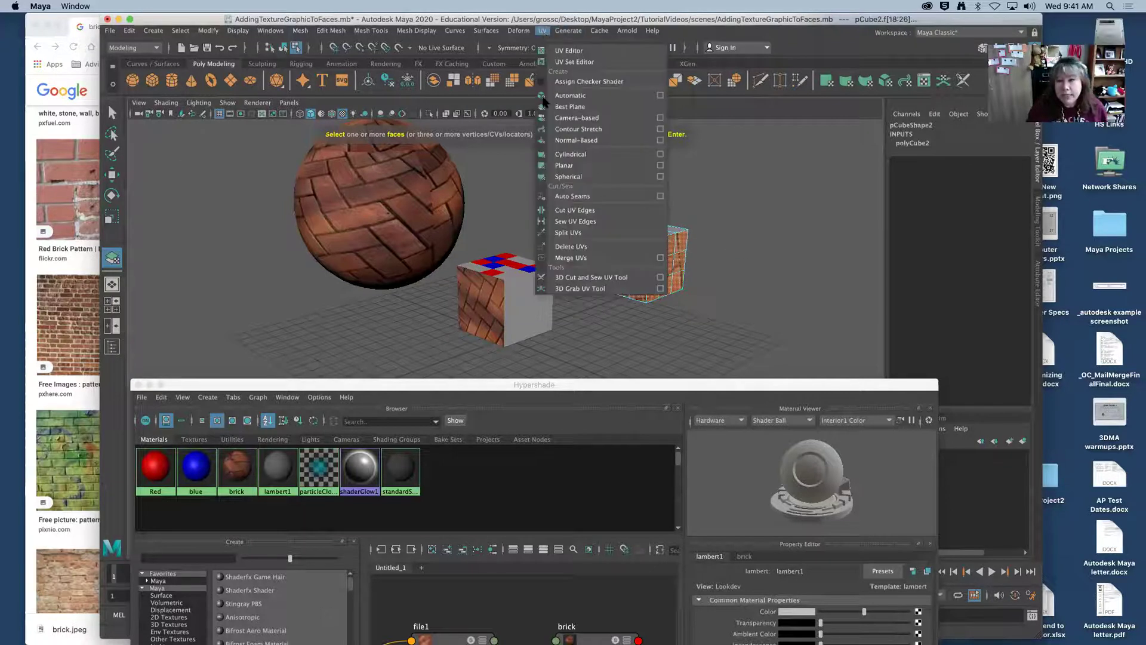
click(564, 165)
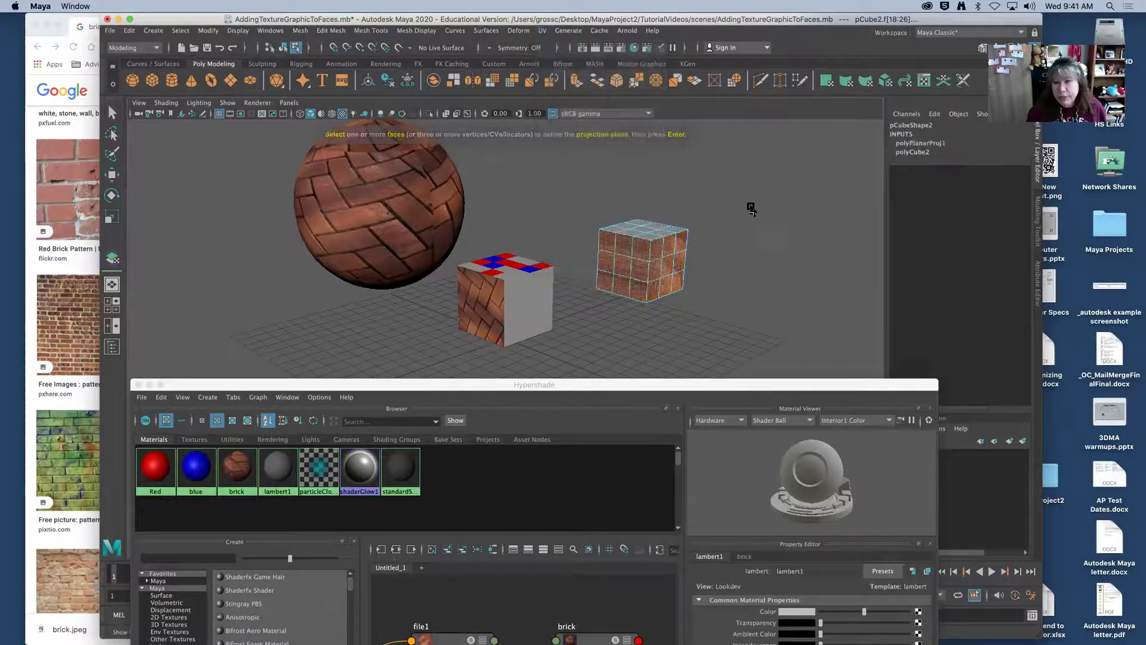
- Select only the nine faces of the new cube's left-hand brick side and apply a Planar UV projection to them
click(730, 272)
alt+drag(745, 277, 685, 295)
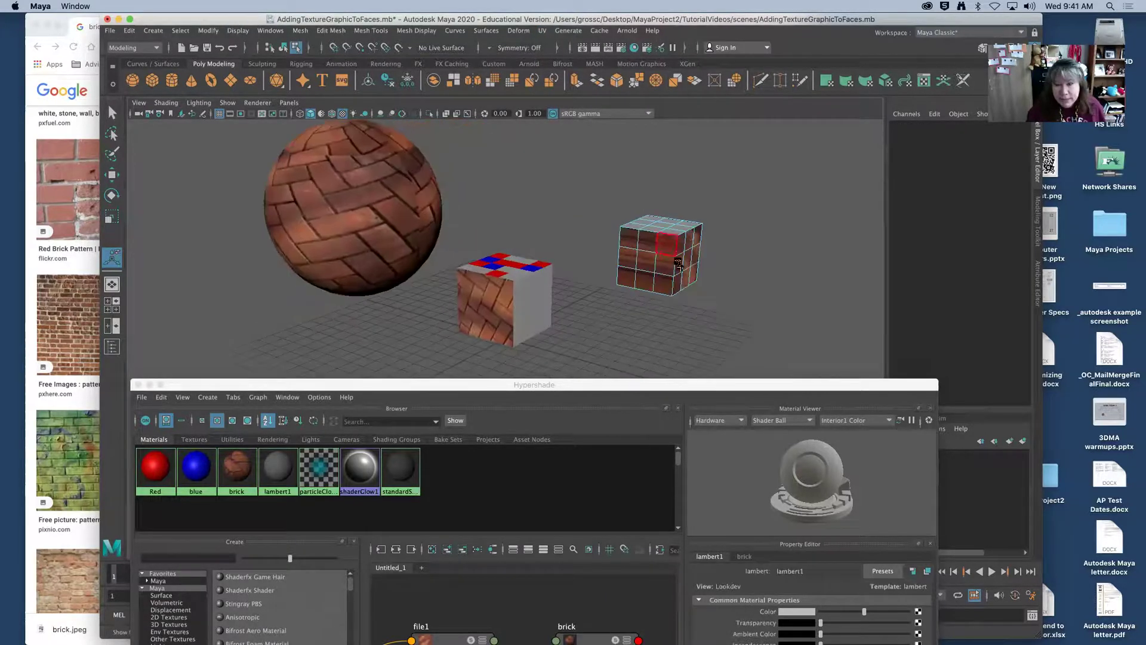
click(630, 241)
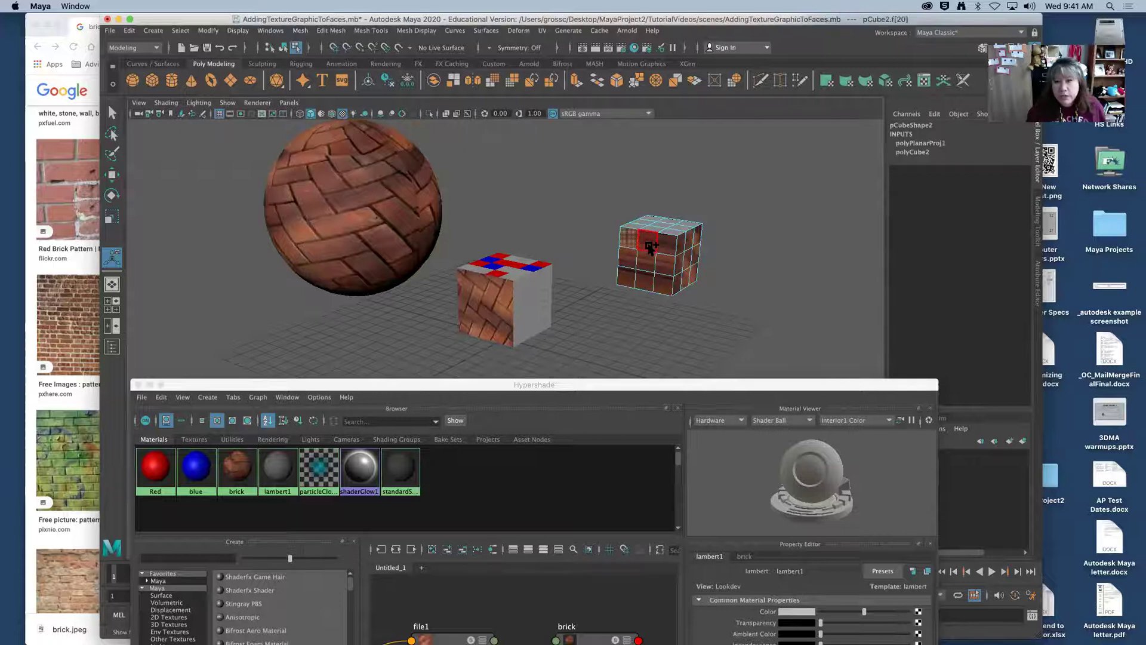
shift+click(648, 243)
shift+click(665, 247)
shift+click(661, 266)
shift+click(646, 261)
shift+click(627, 258)
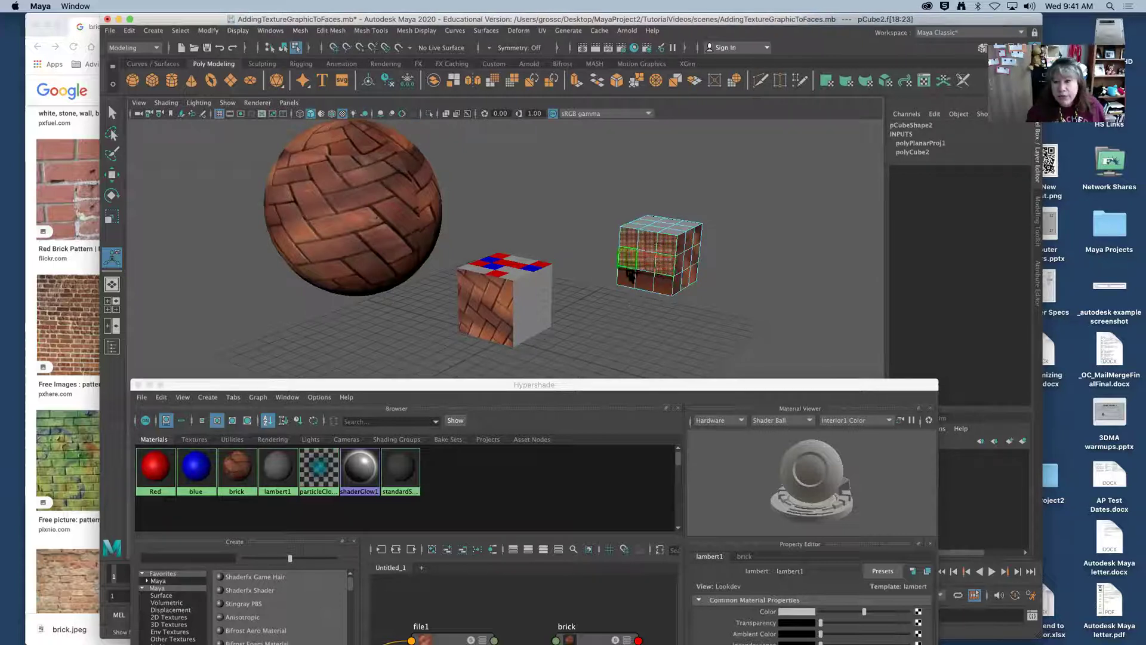
shift+click(626, 277)
shift+click(645, 281)
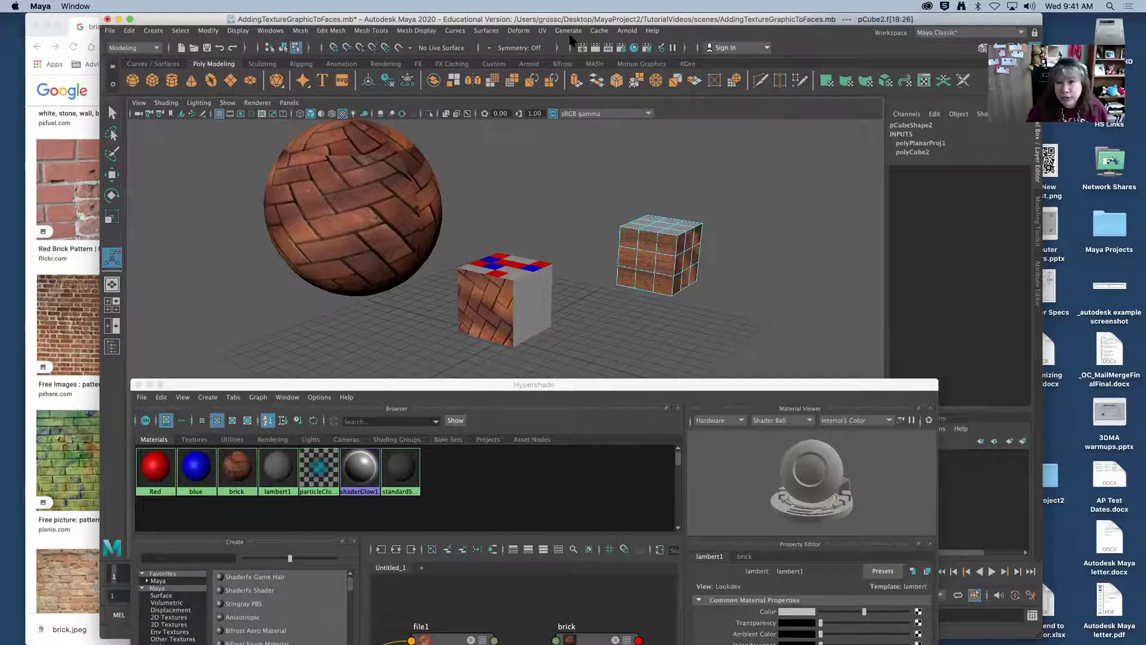
click(543, 30)
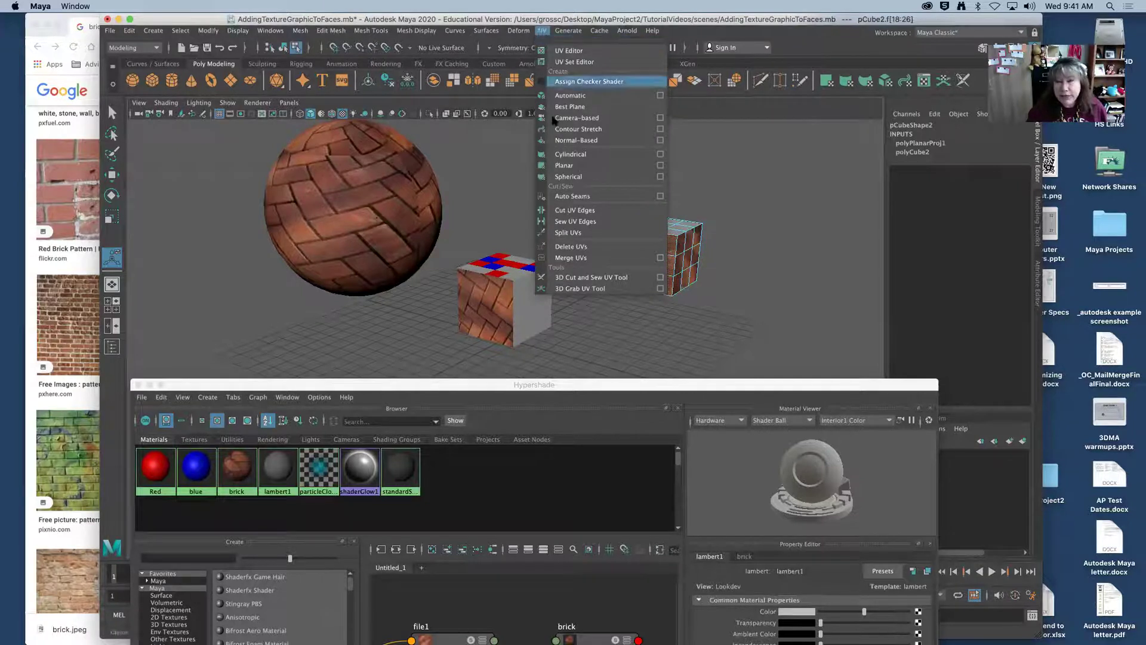
click(564, 166)
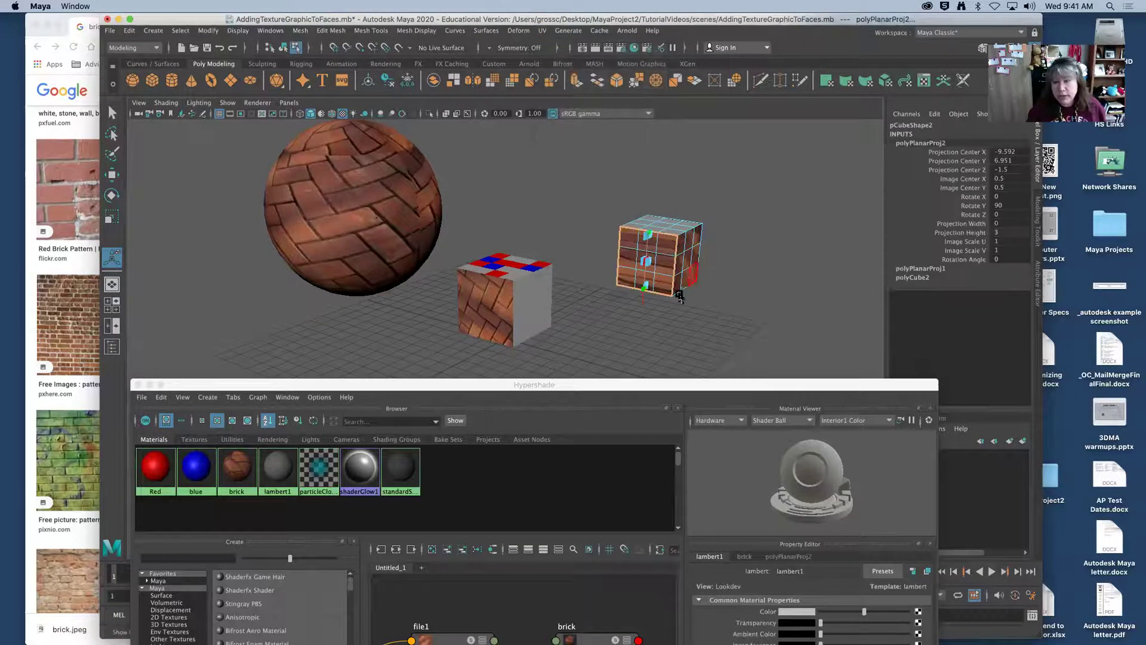
- Adjust the new planar projection to a height of about 4.047, with its centre at about 7.334 in Y and -3.122 in Z
alt+drag(697, 302, 599, 264)
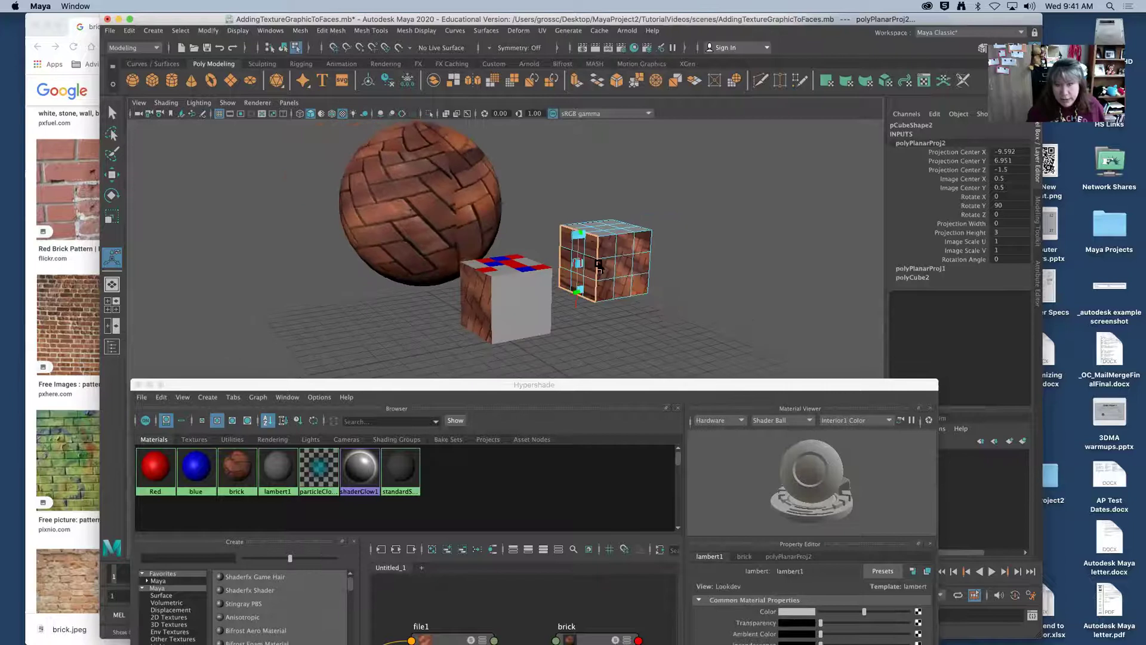
alt+drag(703, 299, 565, 261)
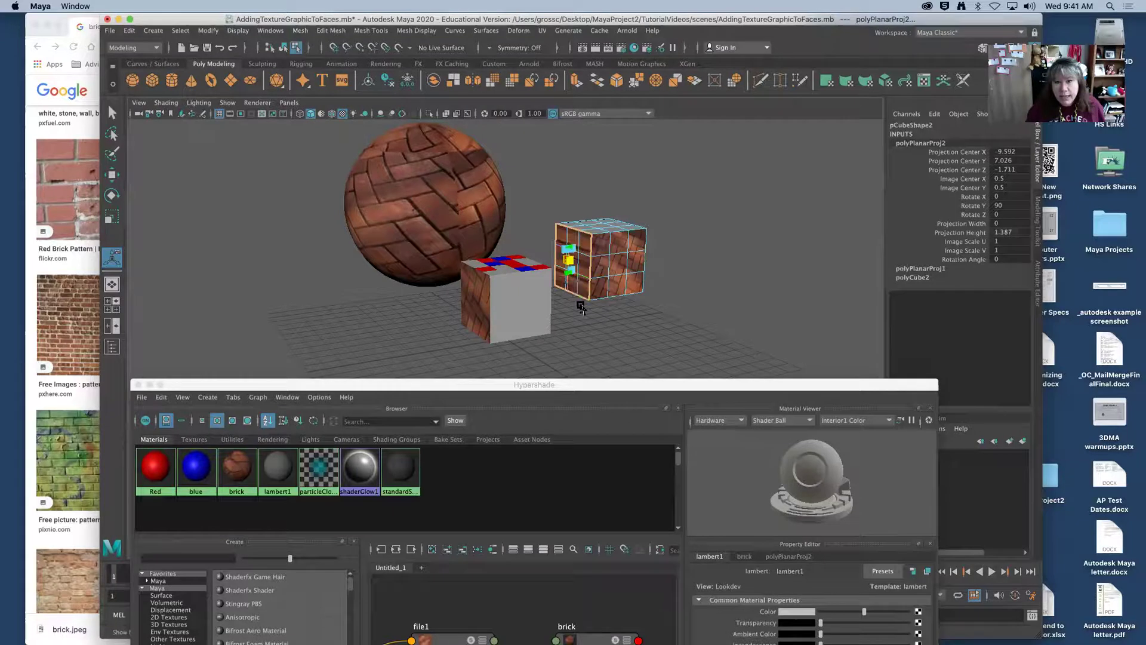
alt+drag(597, 304, 671, 308)
drag(680, 239, 681, 233)
alt+drag(709, 276, 648, 259)
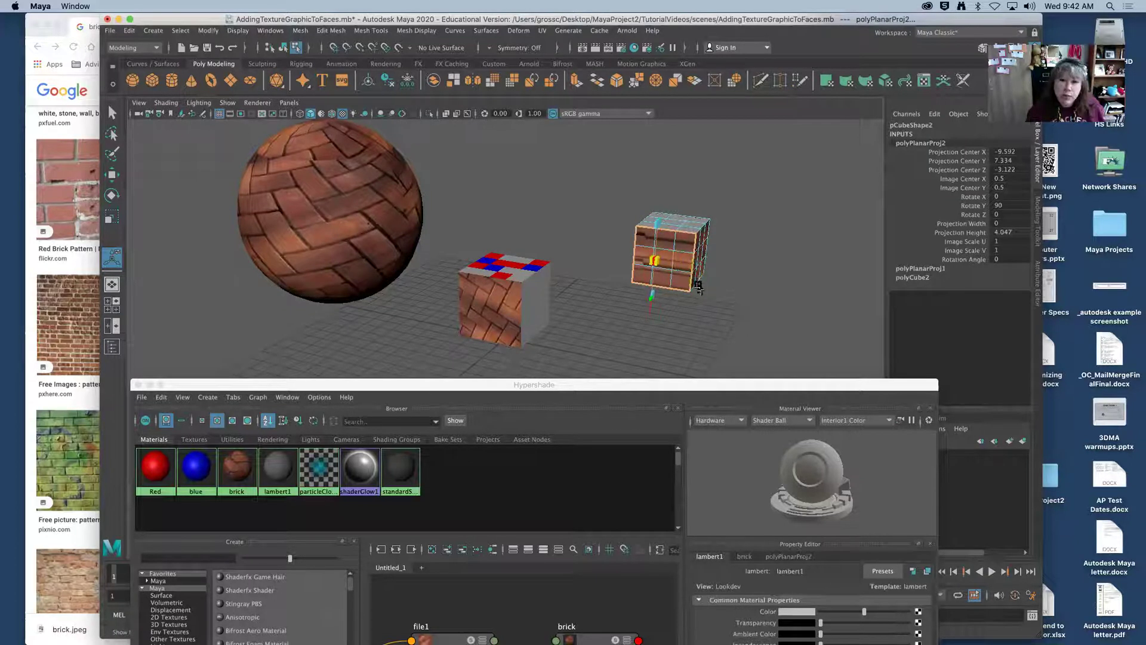
alt+drag(780, 268, 706, 169)
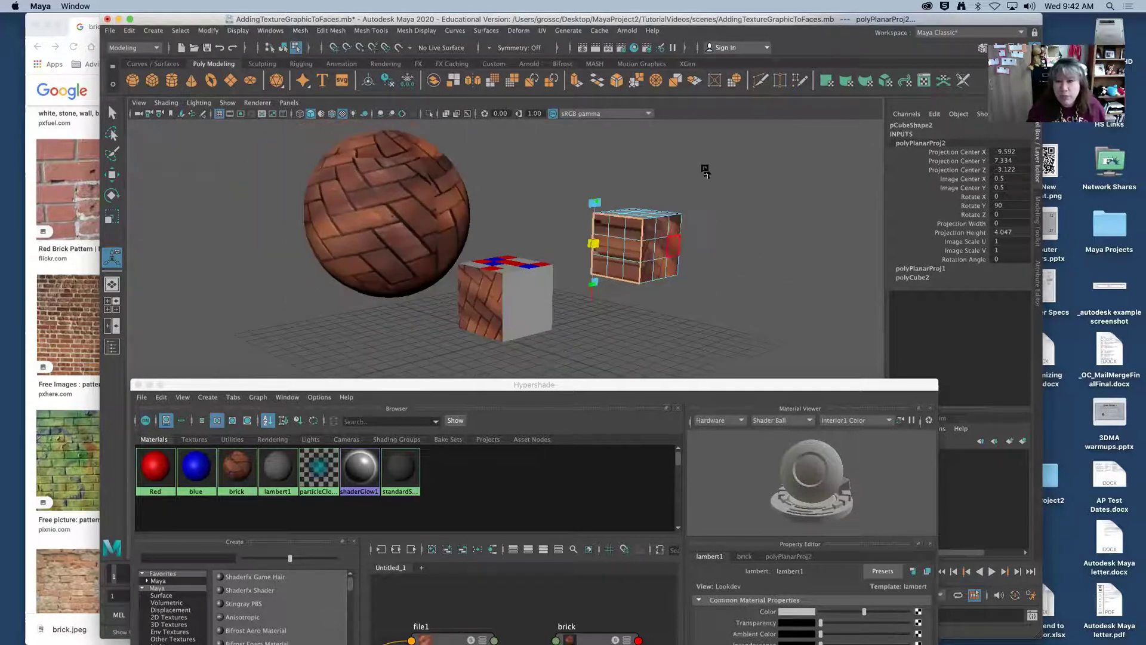
- Try to apply a Best Plane UV projection to the nine faces of the new cube's left-hand brick side
click(543, 34)
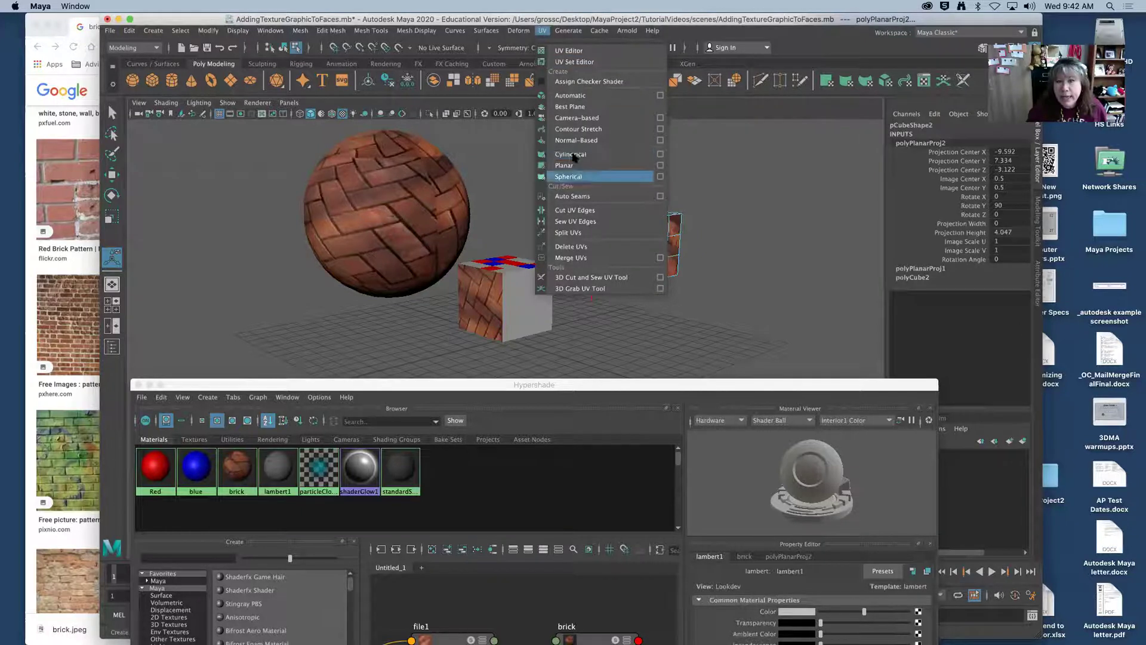
click(578, 107)
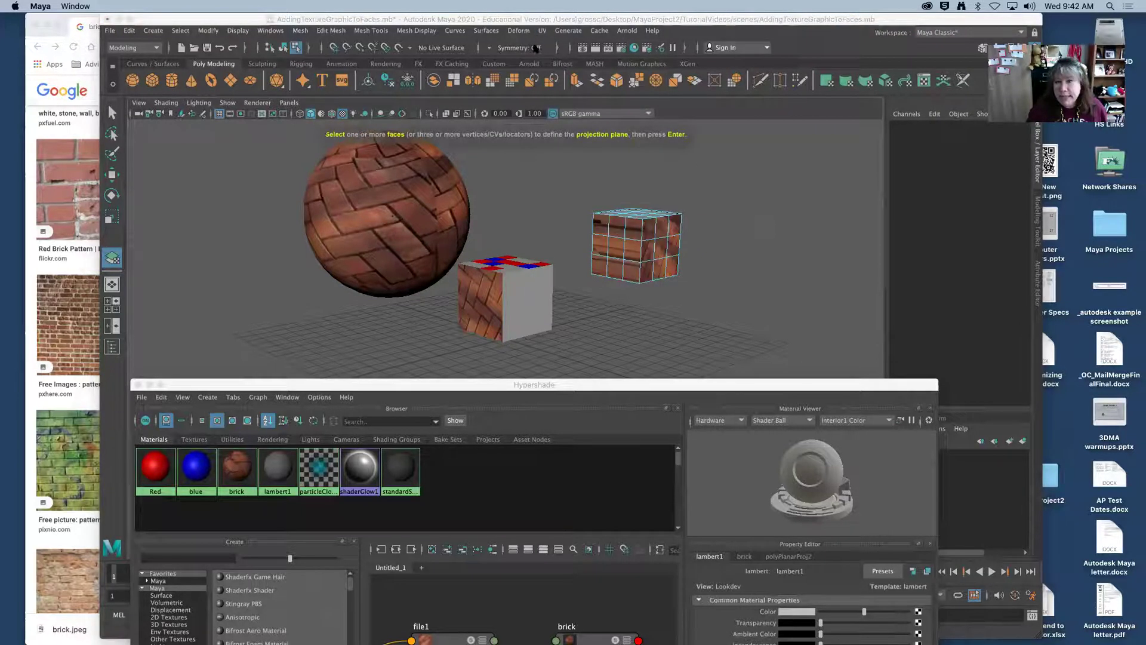
click(601, 224)
shift+click(617, 227)
shift+click(633, 229)
shift+click(629, 248)
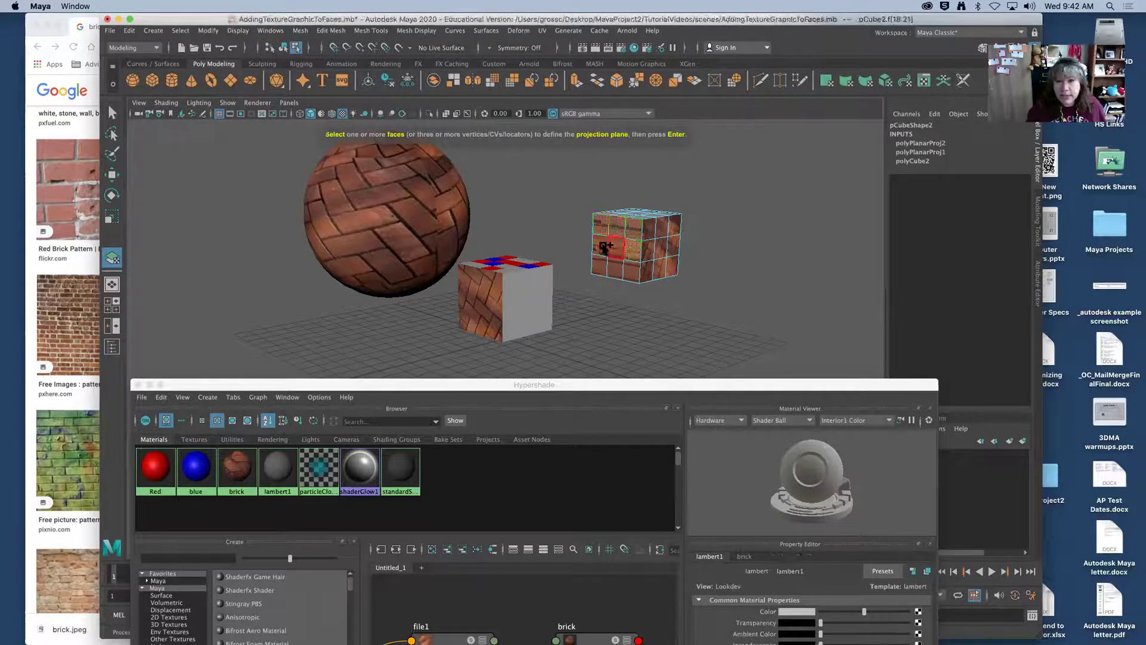
shift+click(615, 247)
shift+click(601, 244)
shift+click(601, 266)
shift+click(616, 268)
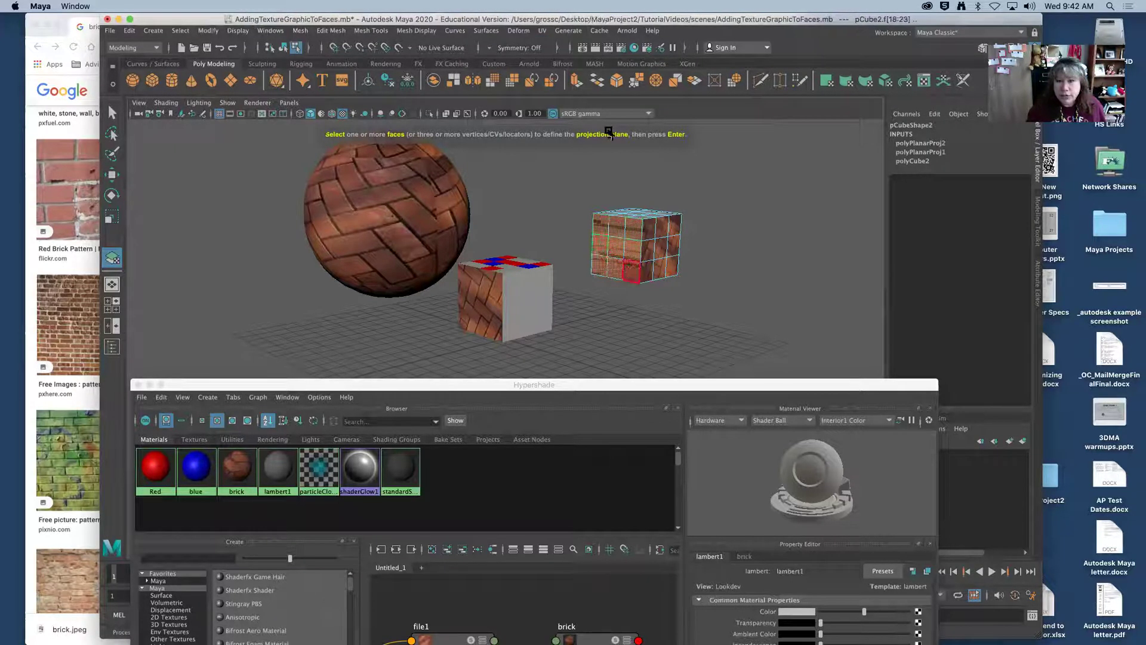
click(542, 30)
click(565, 107)
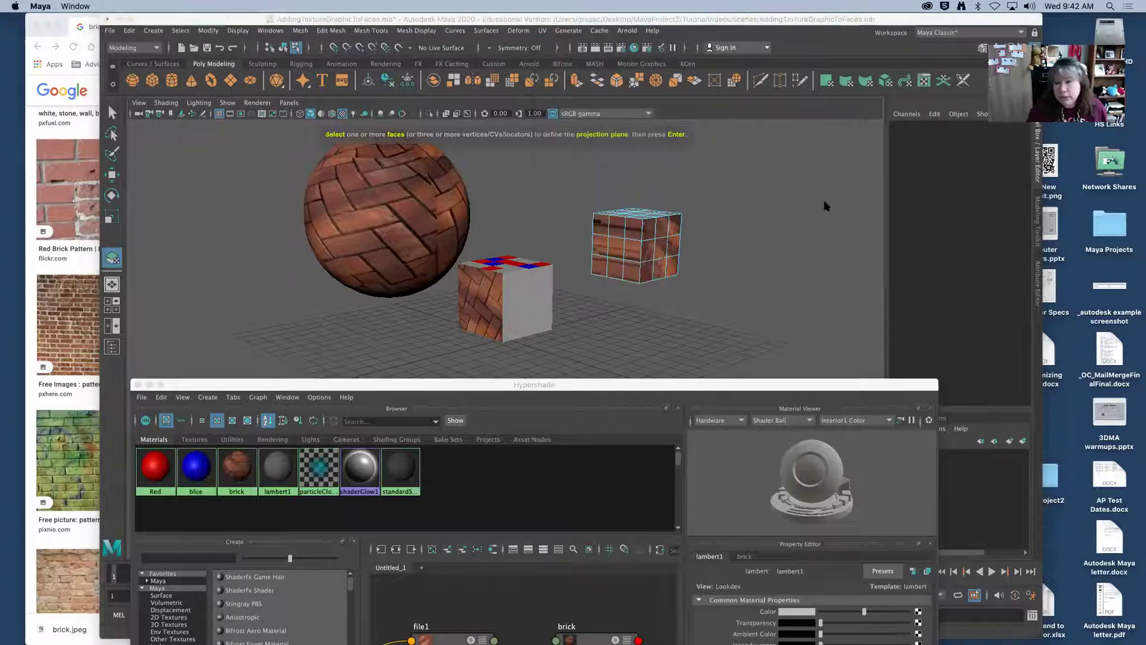
click(536, 24)
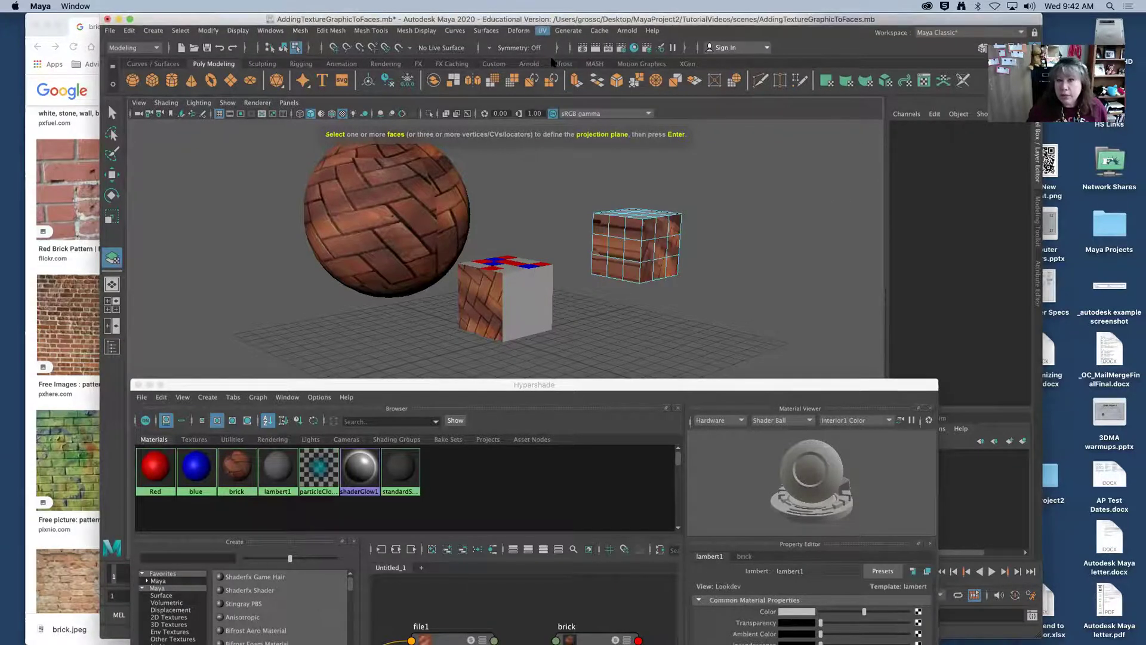
click(541, 30)
click(568, 97)
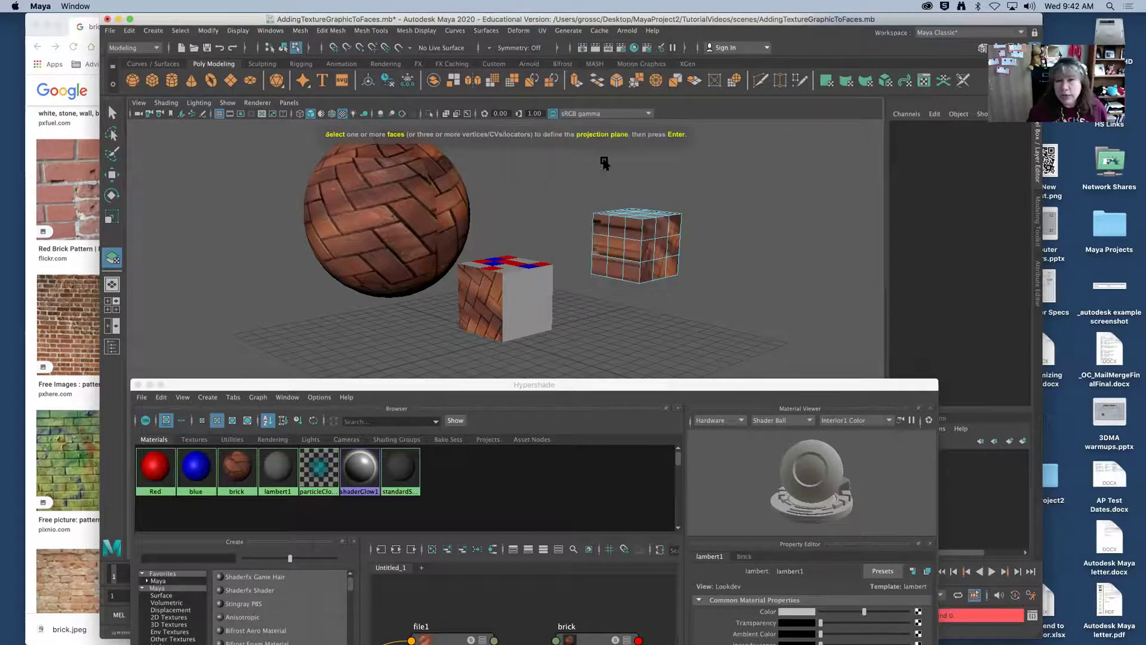
- Pick all nine faces of the new cube's left-hand brick side again
click(621, 233)
shift+click(621, 234)
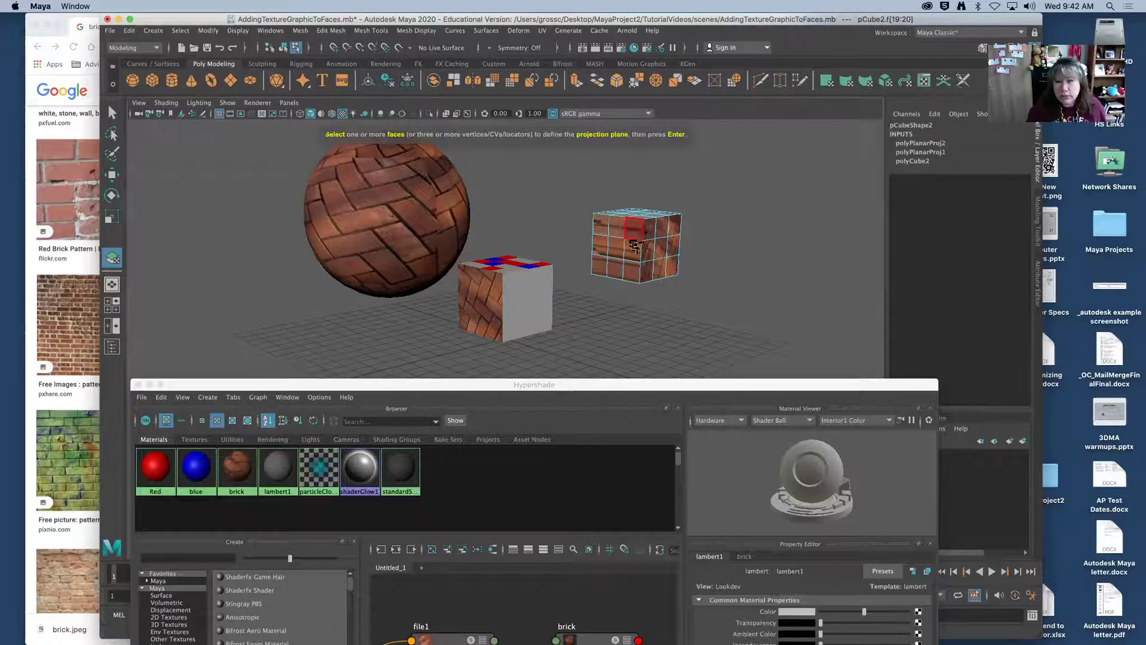
shift+click(634, 233)
shift+click(632, 249)
shift+click(615, 248)
shift+click(601, 247)
shift+click(600, 266)
shift+click(618, 270)
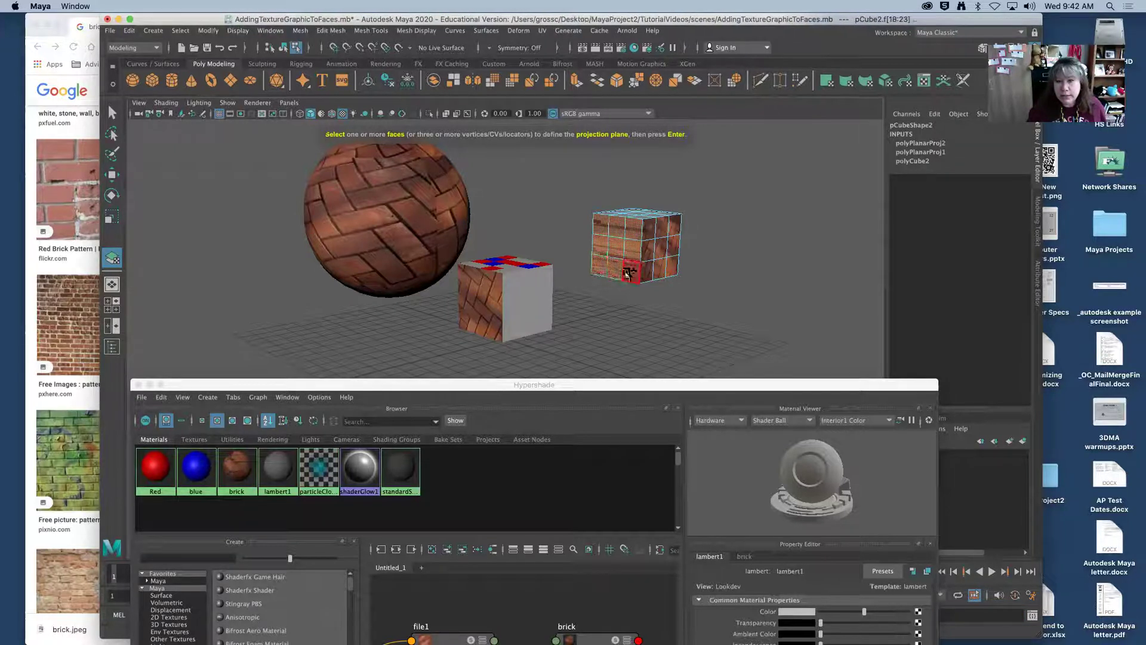
shift+click(634, 273)
- Try the Best Plane UV projection on the reselected brick faces and undo it
click(542, 30)
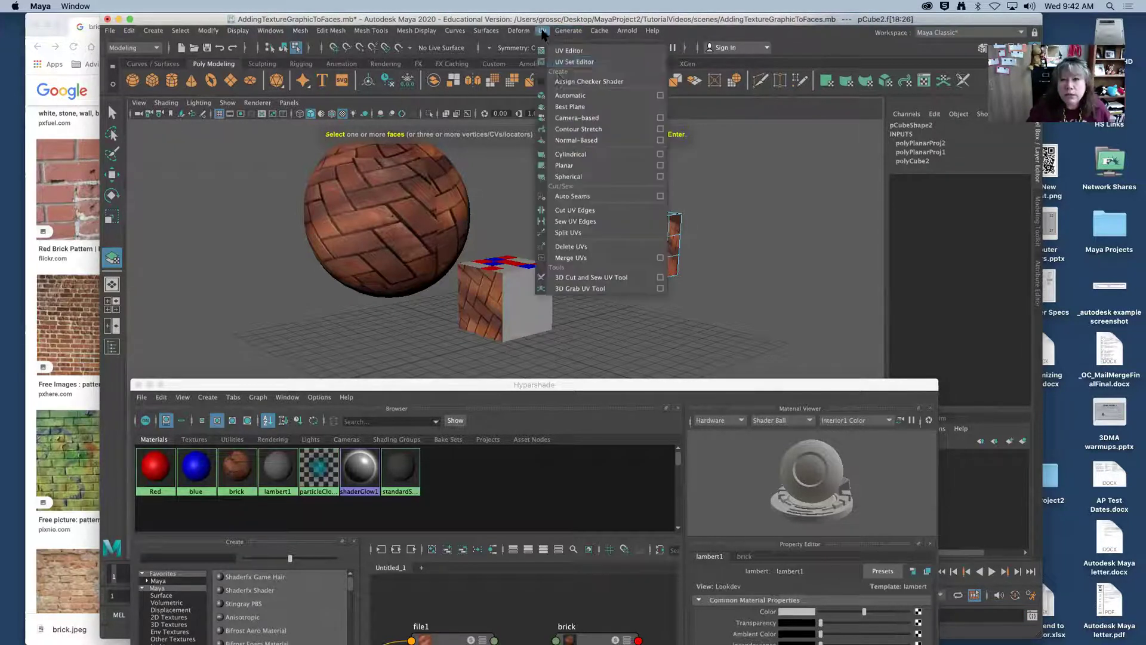
click(570, 108)
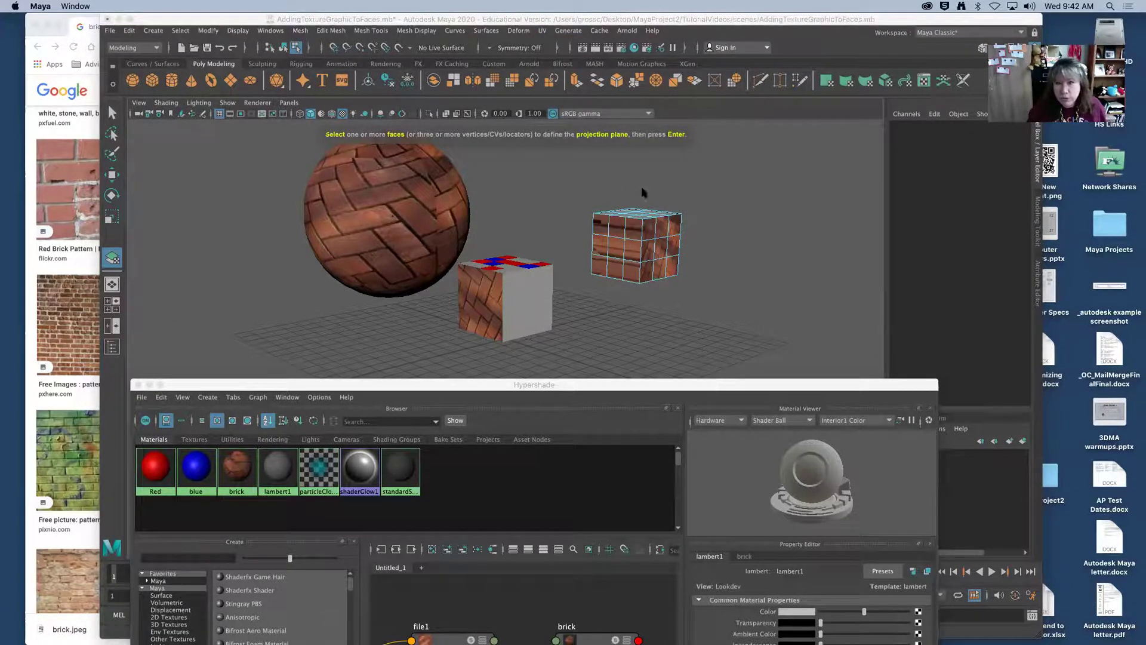
key(super+z)
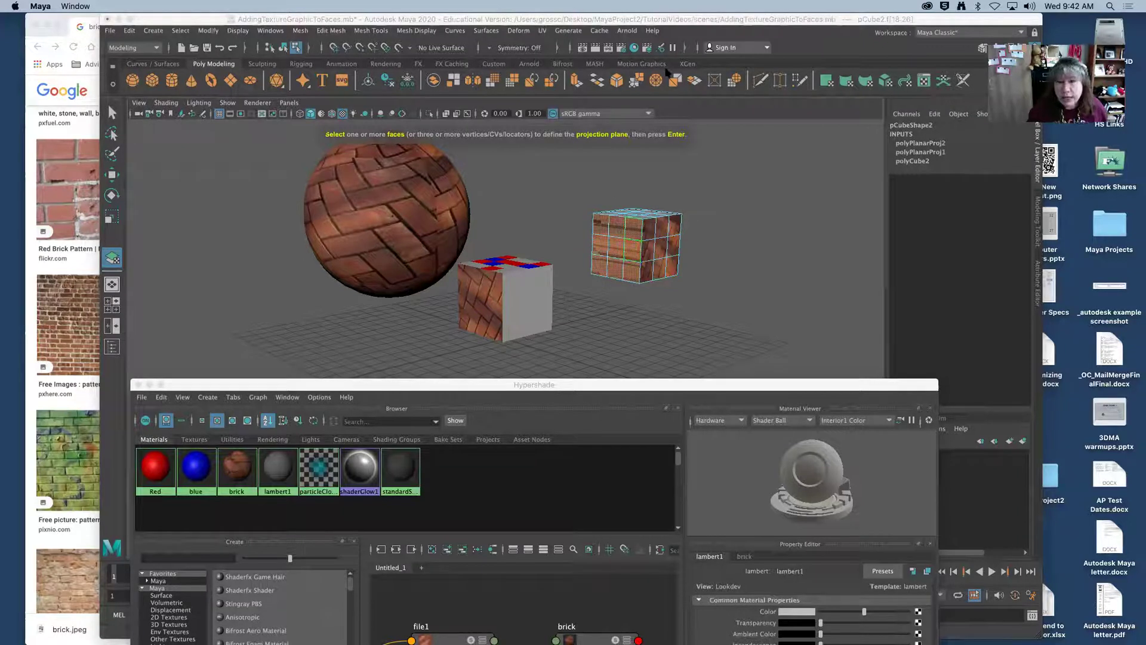
- Apply a Contour Stretch UV projection to the nine selected brick faces and inspect the pattern on the cube
click(543, 31)
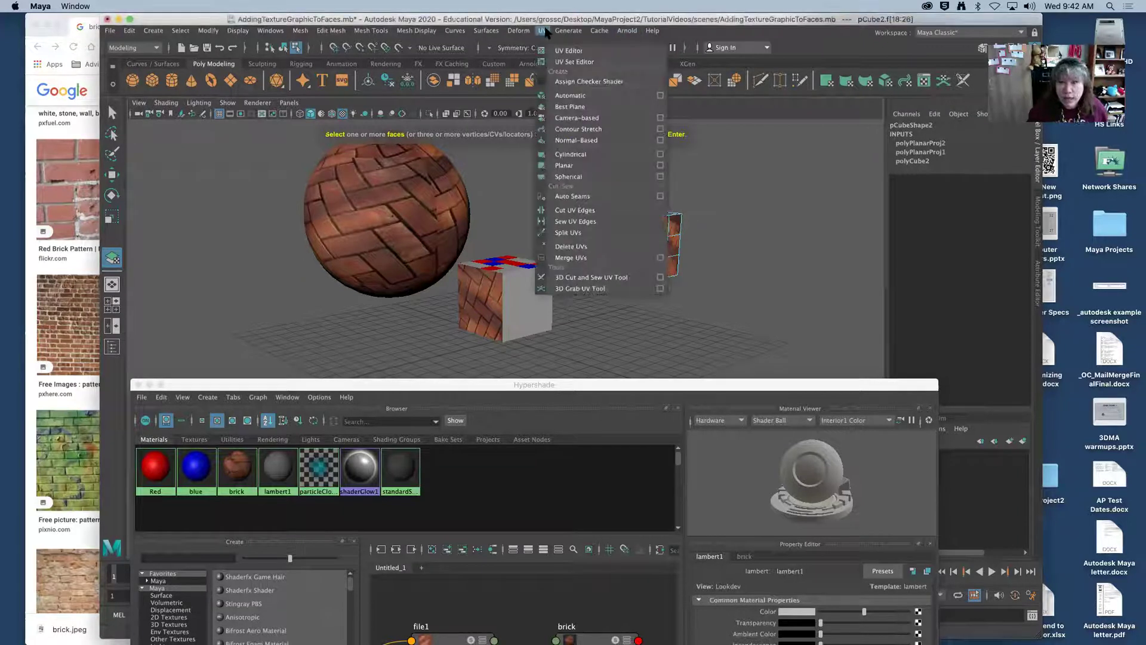
click(579, 129)
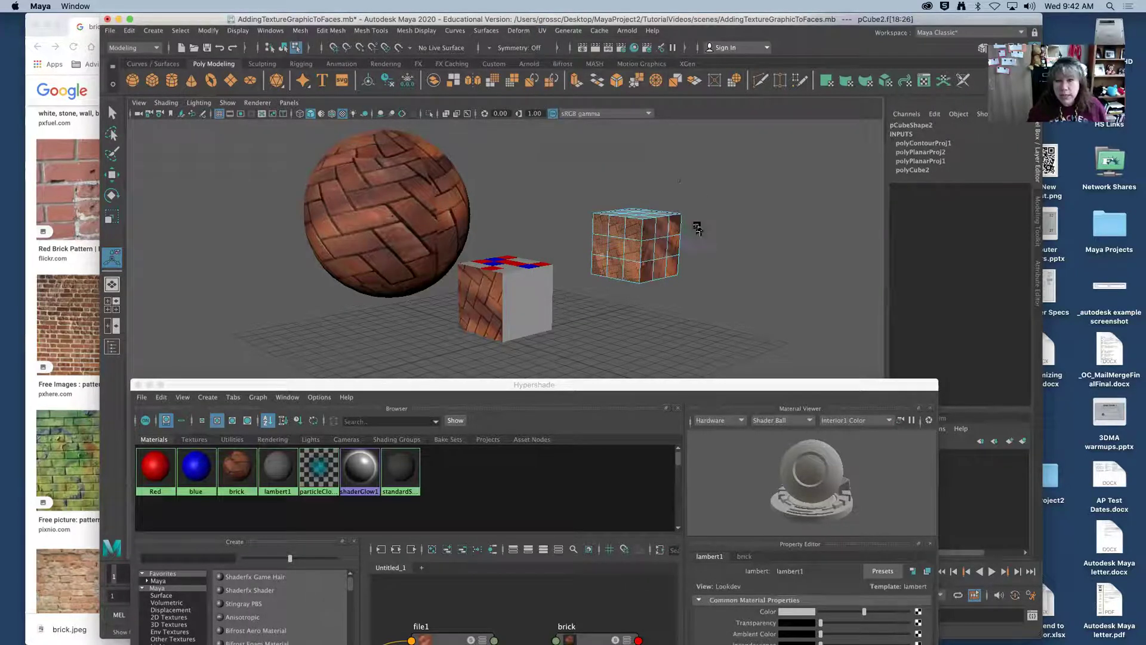
click(690, 247)
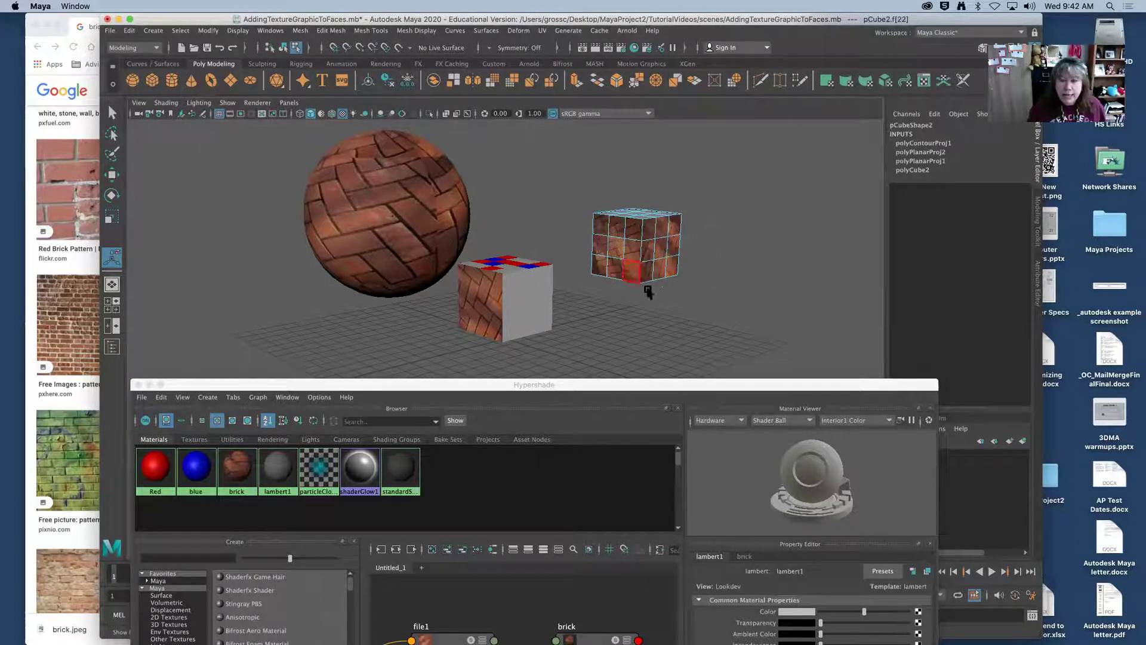
drag(602, 225, 636, 232)
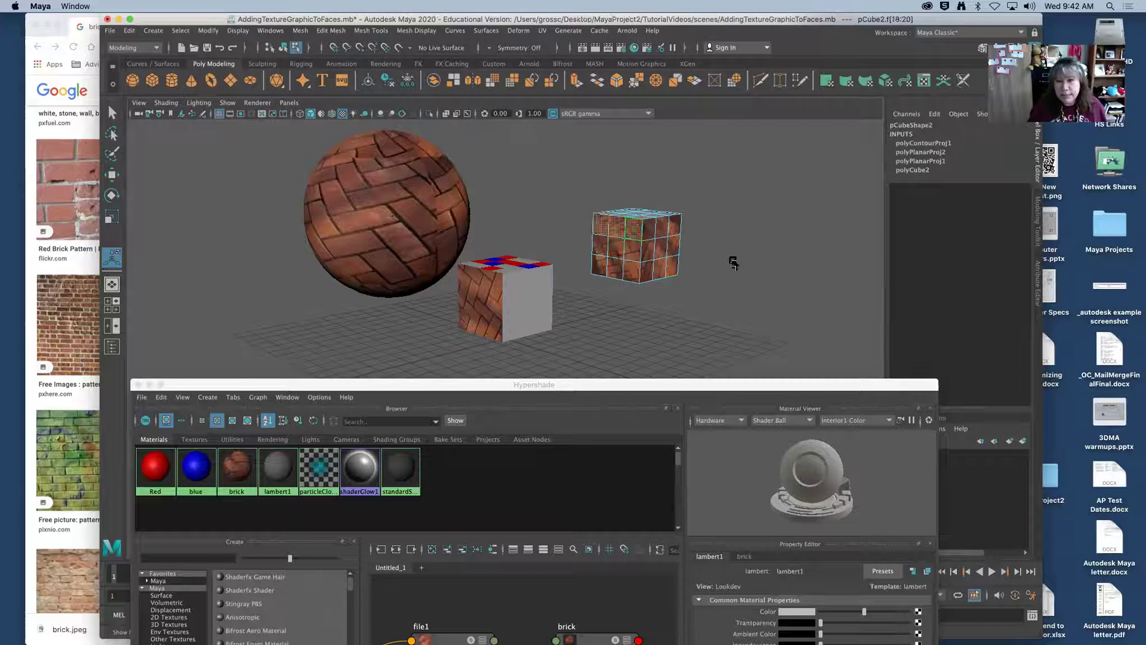
alt+drag(732, 262, 727, 269)
click(632, 255)
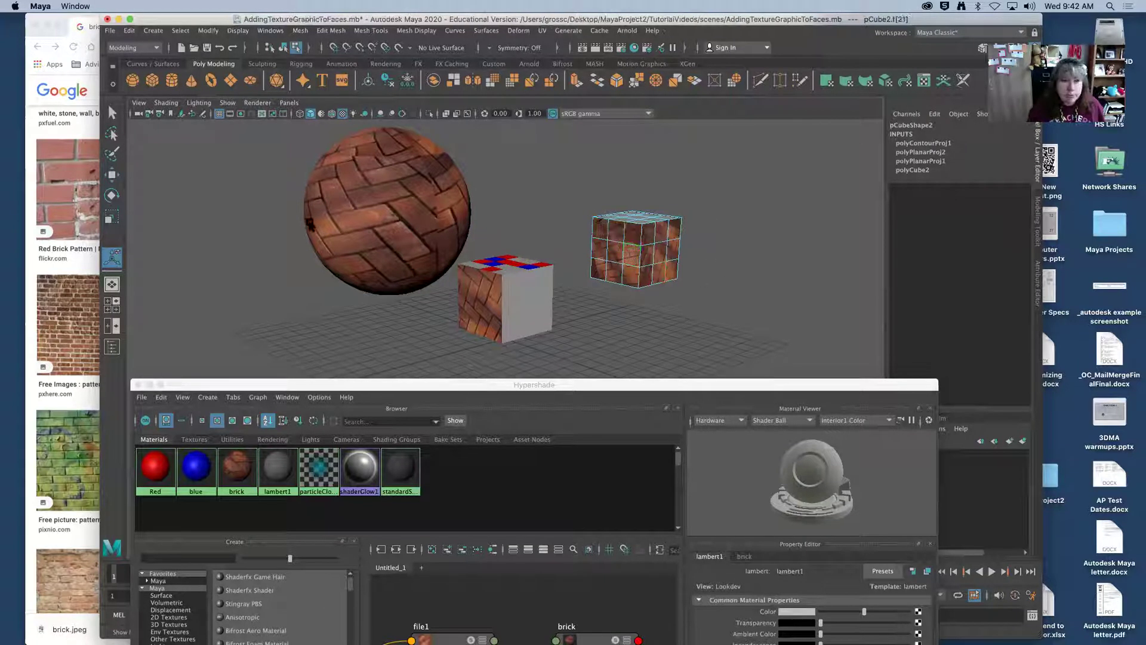
- Rotate the new cube in object mode until two plain grey sides face the view, and return to face selection
click(112, 195)
right_click(638, 251)
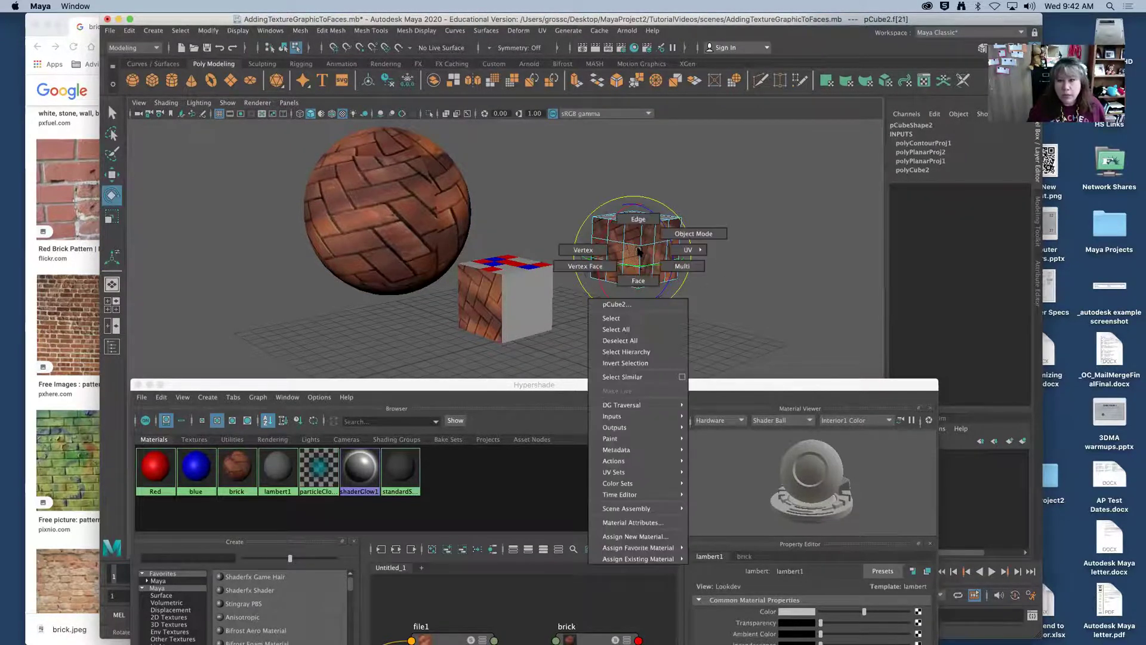
click(685, 233)
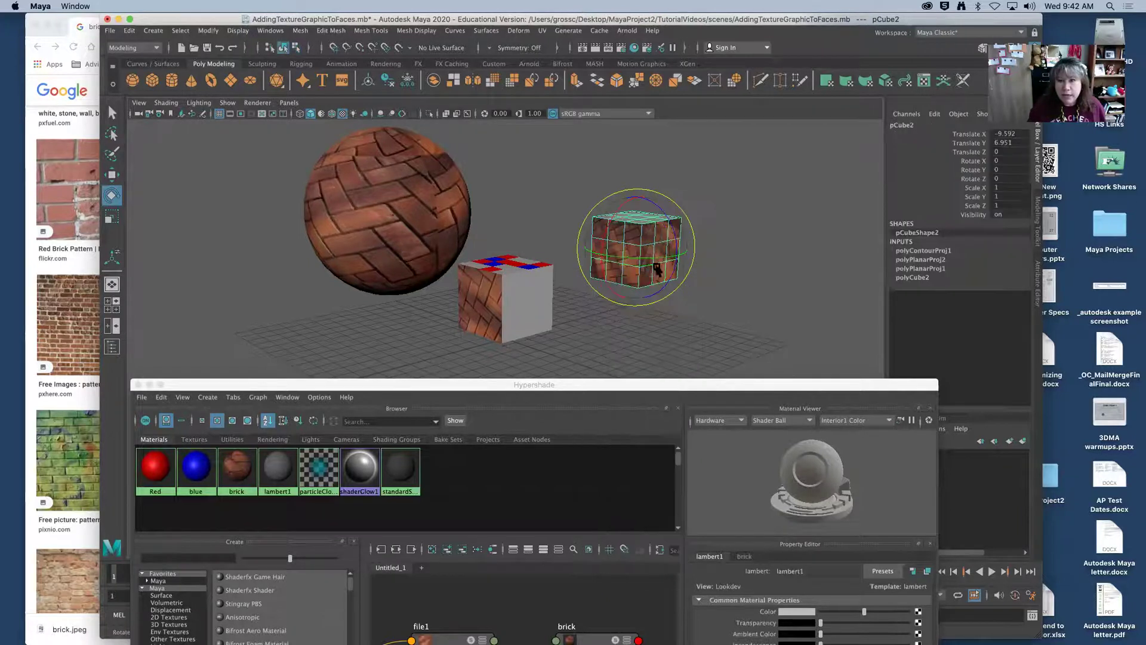
drag(733, 248, 612, 236)
right_drag(613, 237, 615, 270)
click(634, 254)
click(111, 113)
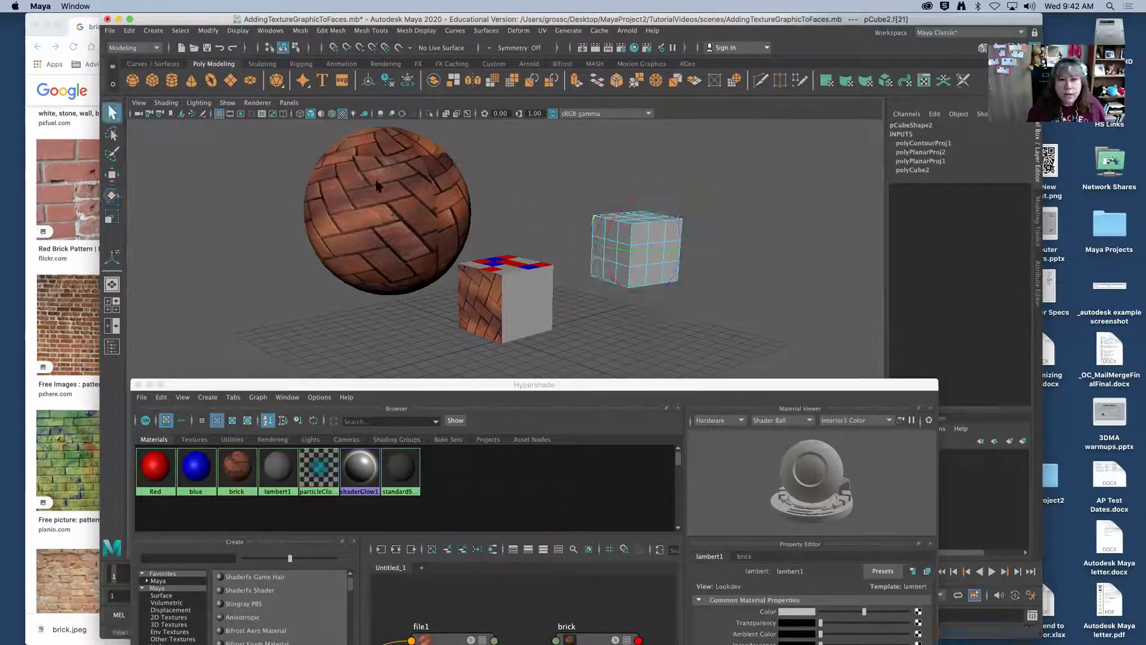
- Select all the faces on the new cube's two visible plain grey sides
click(599, 229)
shift+click(613, 233)
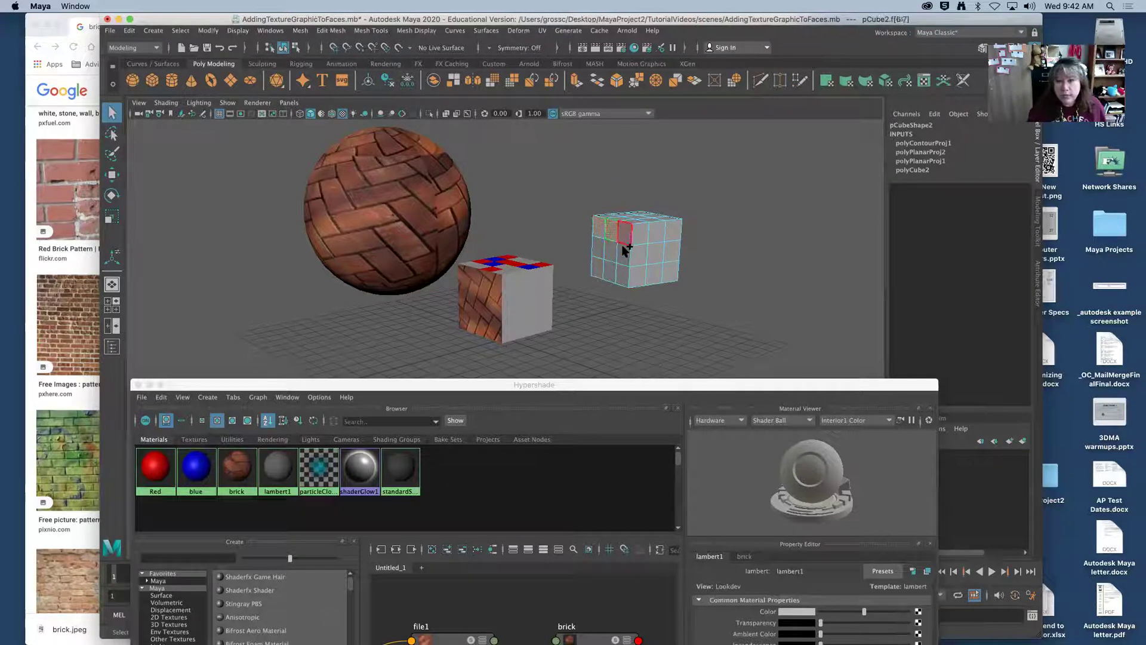
shift+click(622, 242)
shift+click(622, 254)
shift+click(607, 248)
shift+click(598, 246)
shift+click(598, 267)
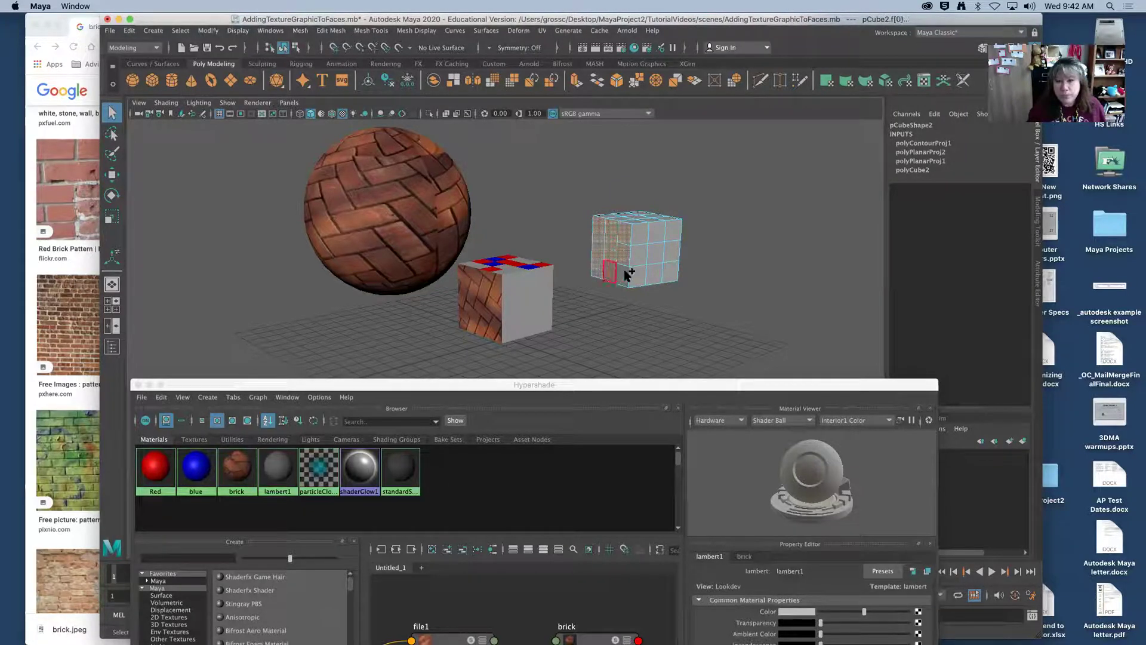
shift+click(610, 272)
shift+click(625, 274)
shift+click(637, 272)
shift+click(639, 254)
shift+click(640, 235)
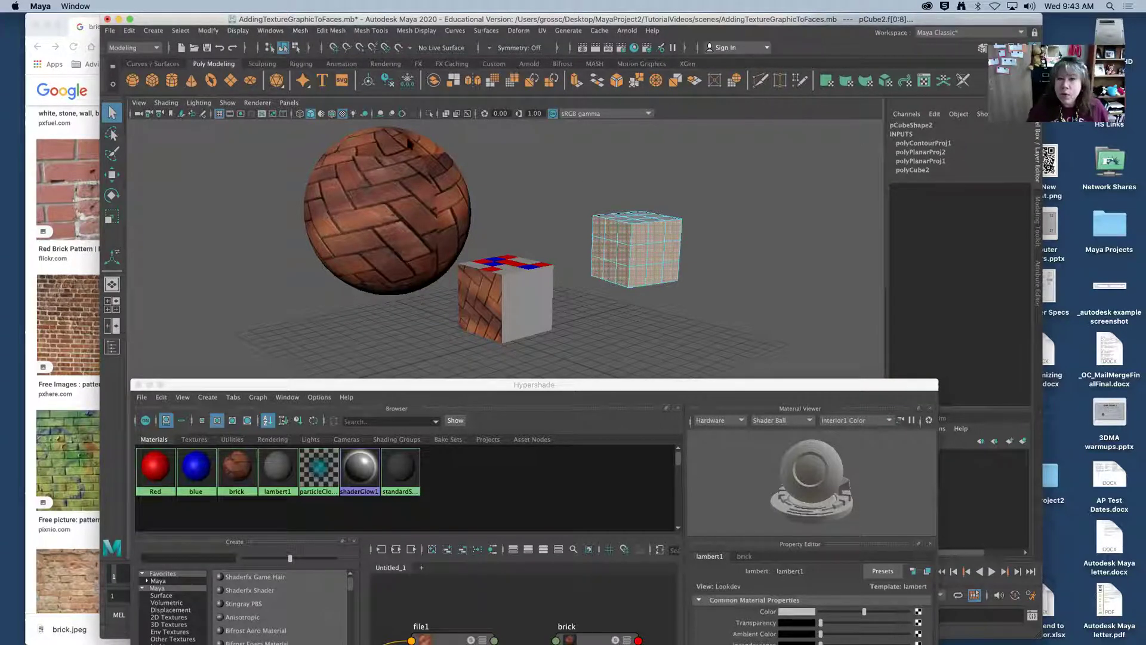
- Apply a Contour Stretch UV projection and the brick material to the selected faces of both grey sides
click(542, 30)
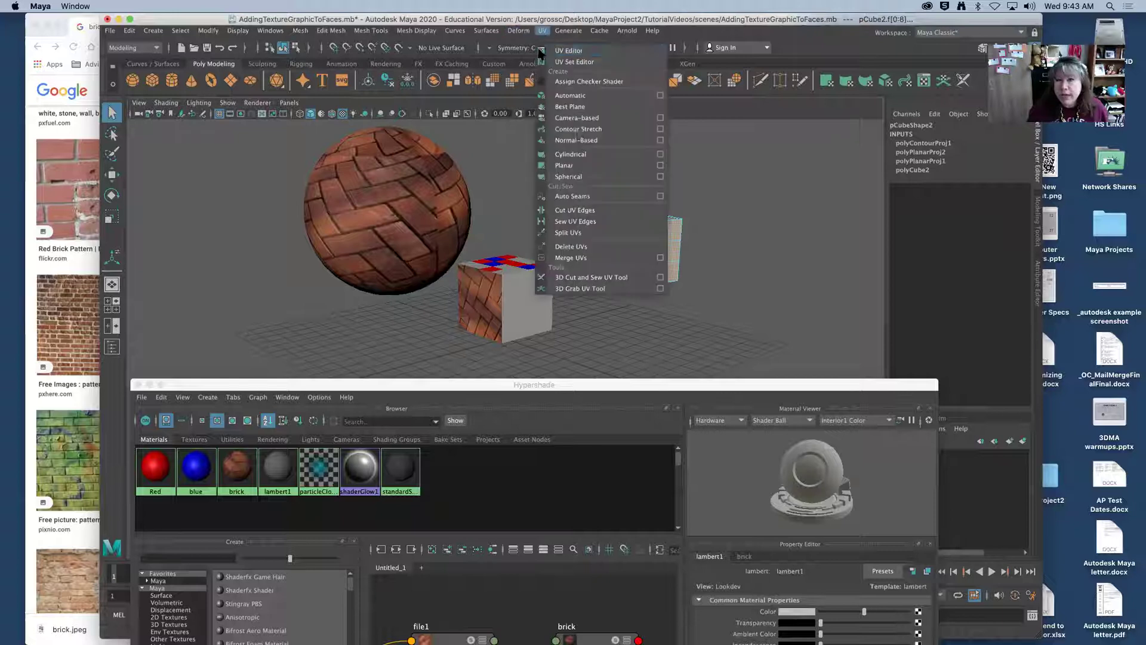
click(597, 129)
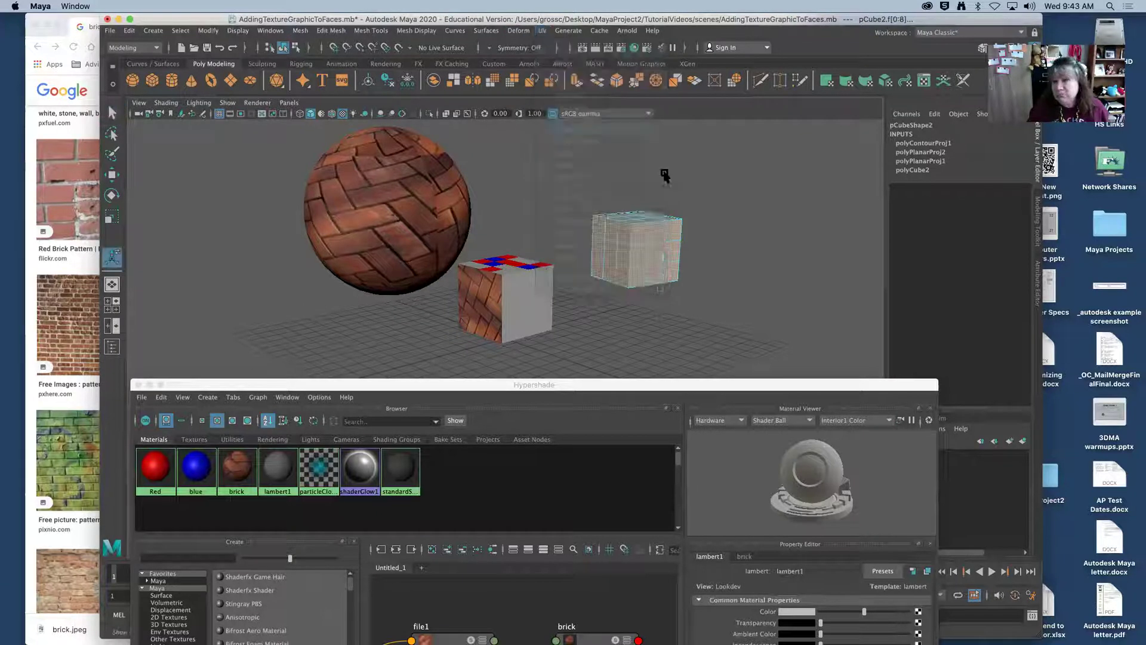
right_click(234, 479)
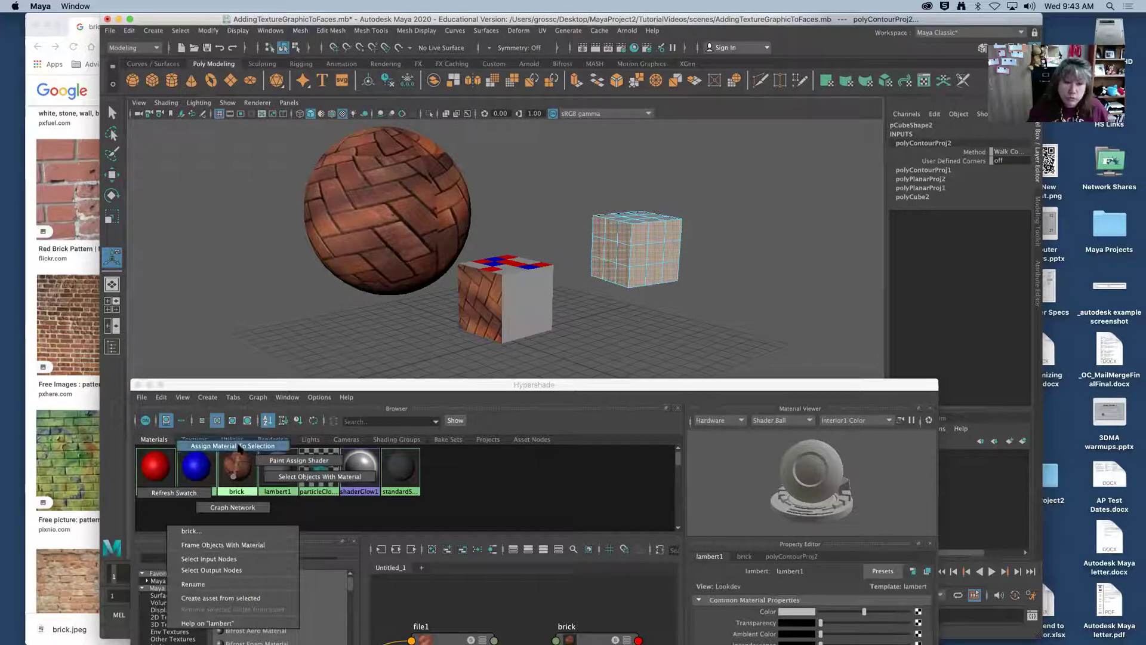
click(260, 447)
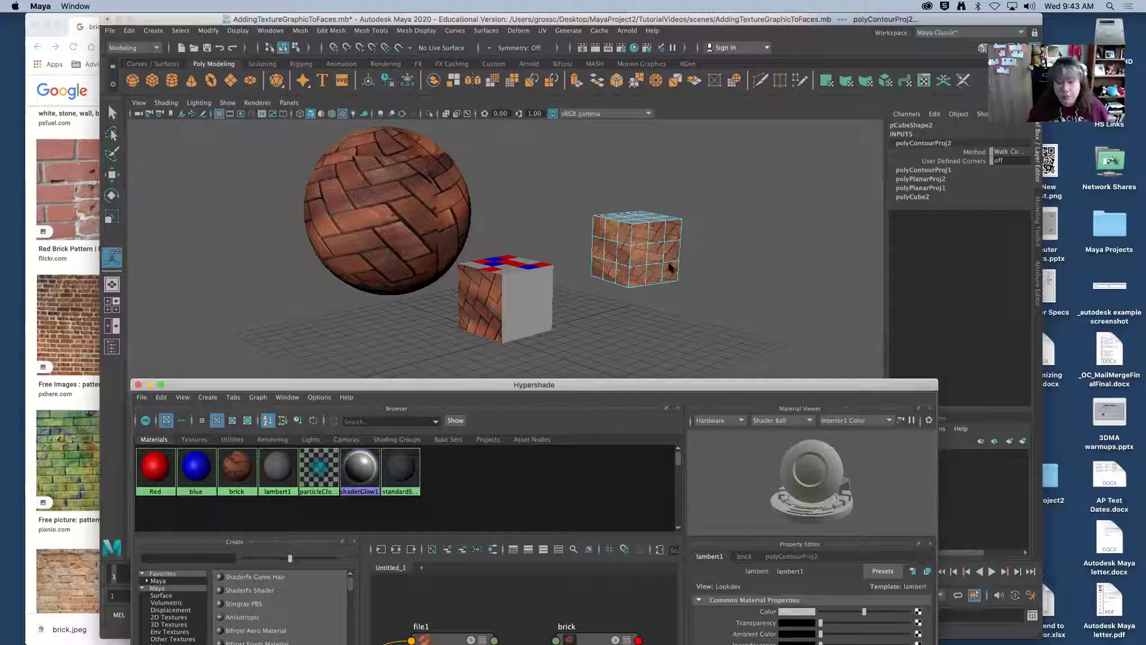
click(669, 269)
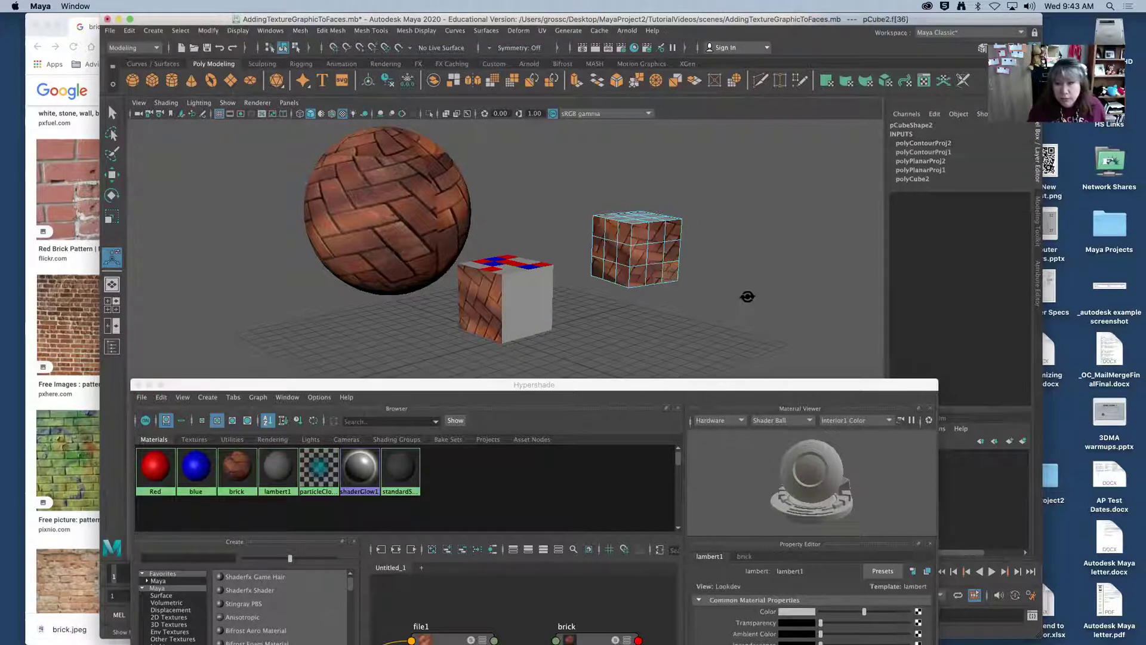
mouse_move(747, 297)
alt+mouse_down()
mouse_move(756, 305)
mouse_move(707, 287)
mouse_move(743, 286)
mouse_move(729, 286)
alt+mouse_up()
click(730, 287)
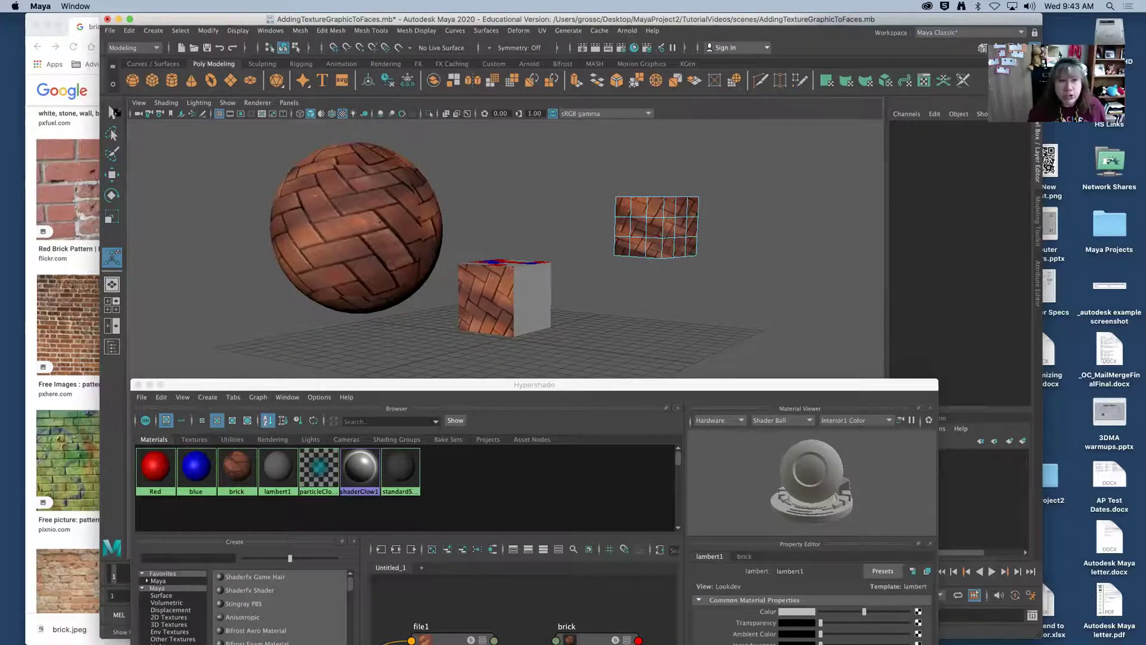
- Select the first cube with the red and blue top, and move the Hypershade window to reveal its node graph and property editor
click(111, 111)
click(536, 302)
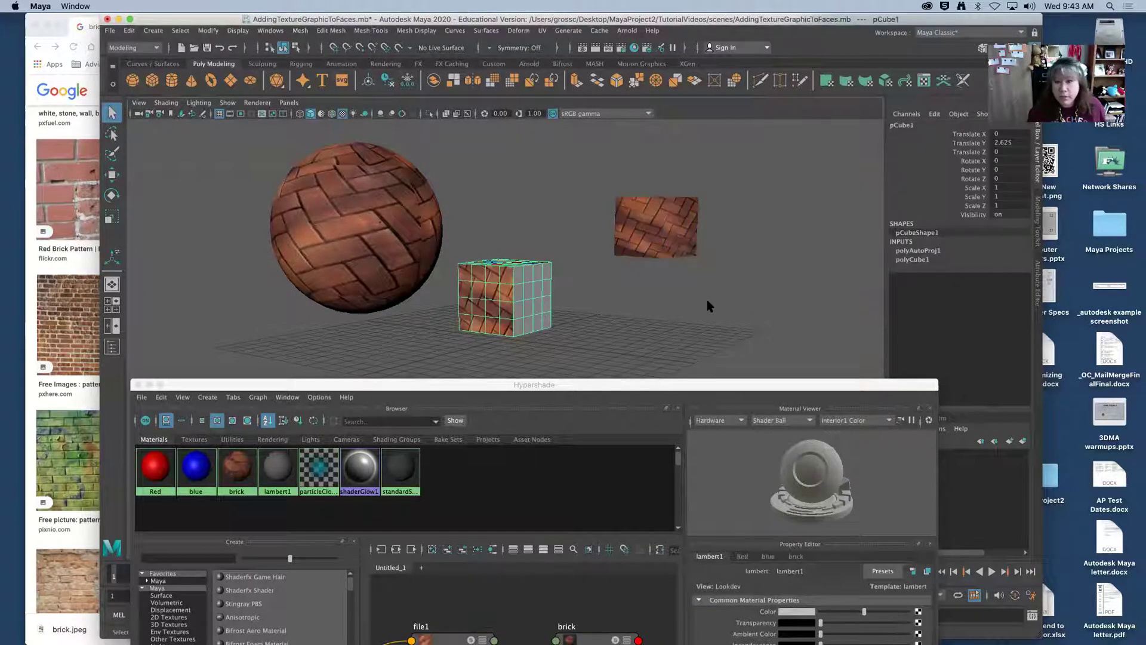
mouse_move(662, 294)
alt+mouse_down()
mouse_move(631, 294)
mouse_move(706, 302)
mouse_move(672, 299)
alt+mouse_up()
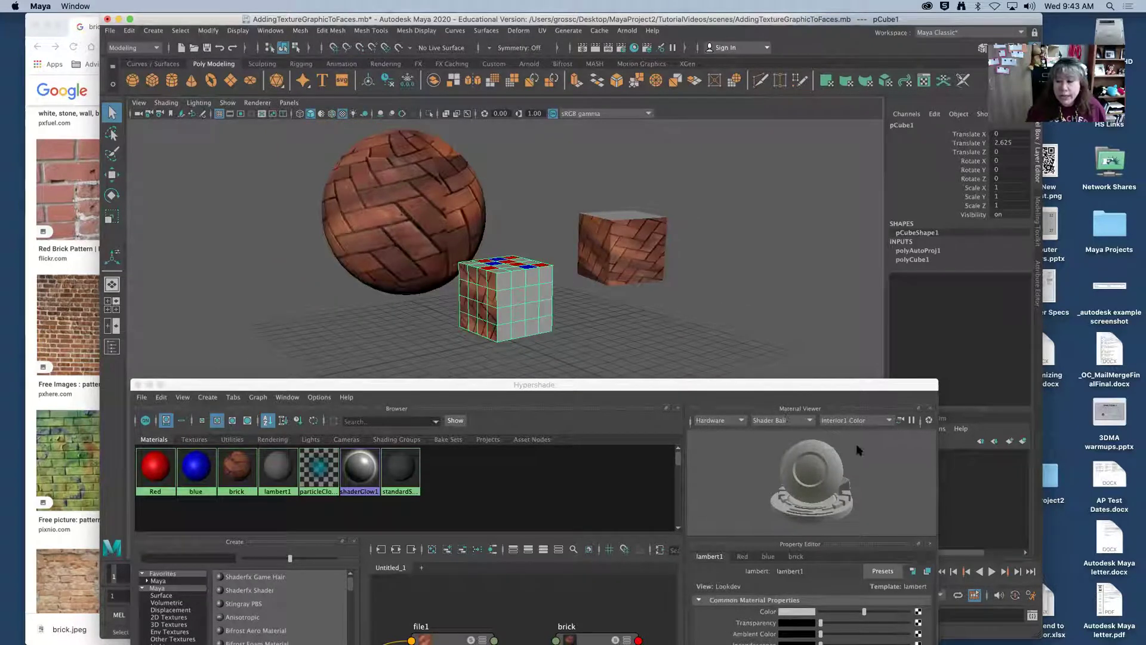
drag(740, 387, 773, 126)
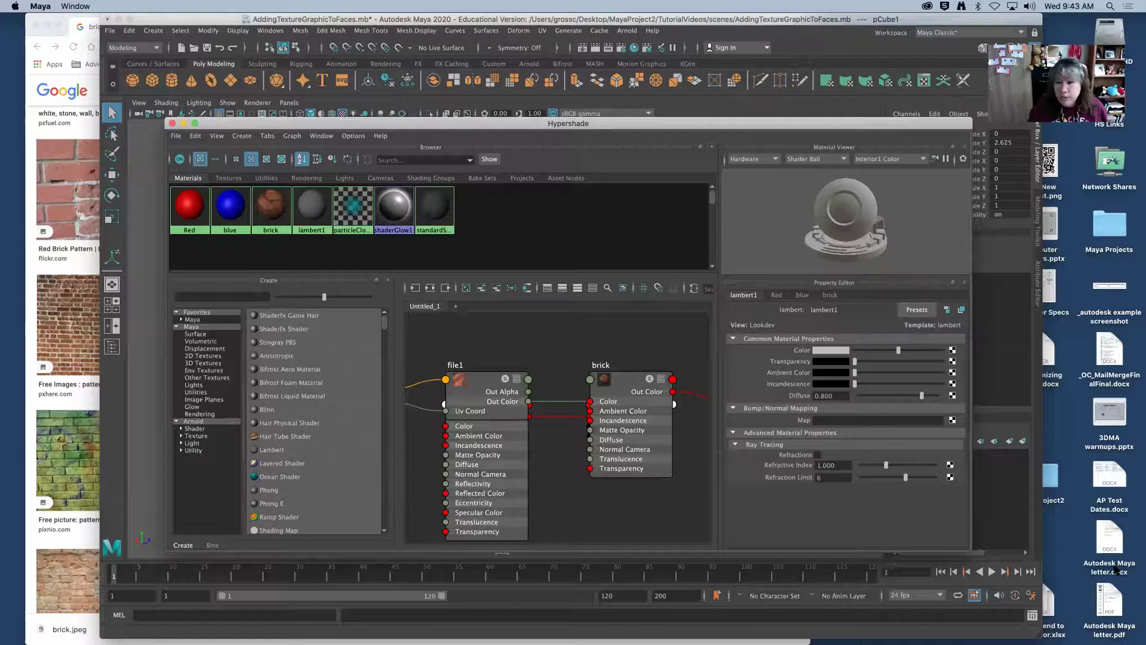